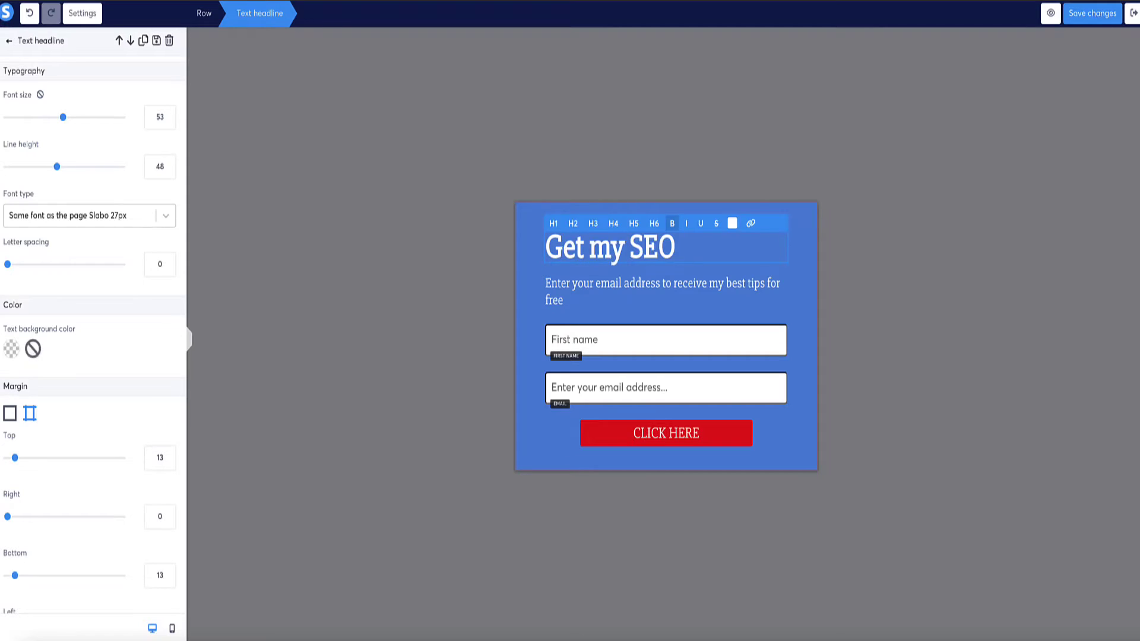
Complete the form headline as "Get my SEO tips & Tricks here!" and place an image element above the first name field.
{"action": "type", "text": "tips & Tricks"}
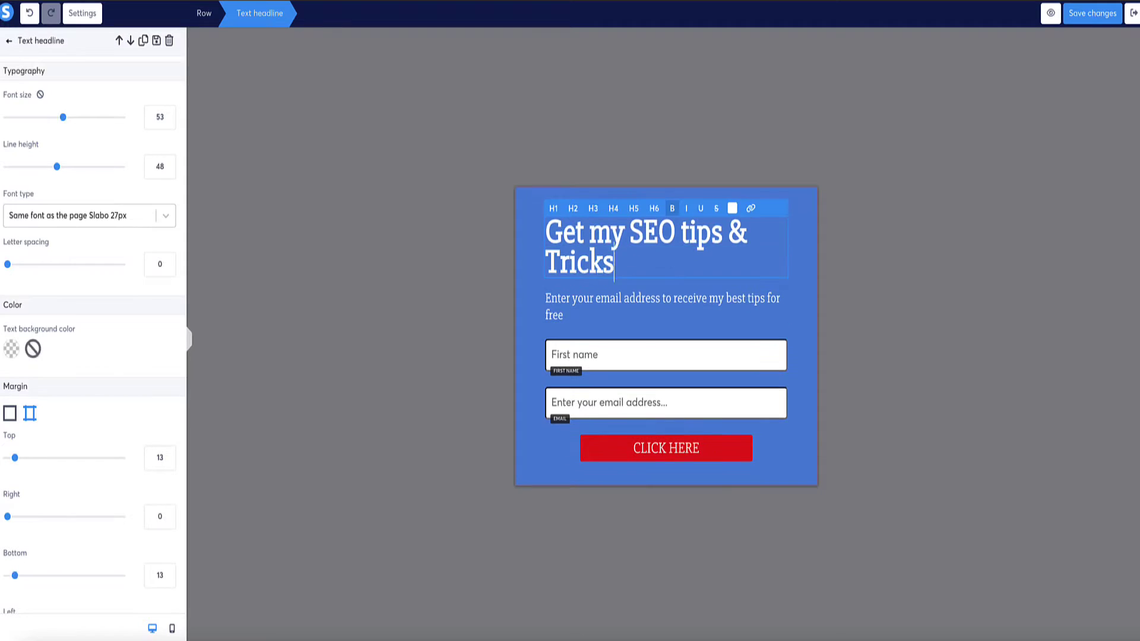
{"action": "type", "text": " here!"}
{"action": "left_click", "coordinate": [9, 41]}
{"action": "left_click_drag", "start_coordinate": [27, 285], "coordinate": [659, 336]}
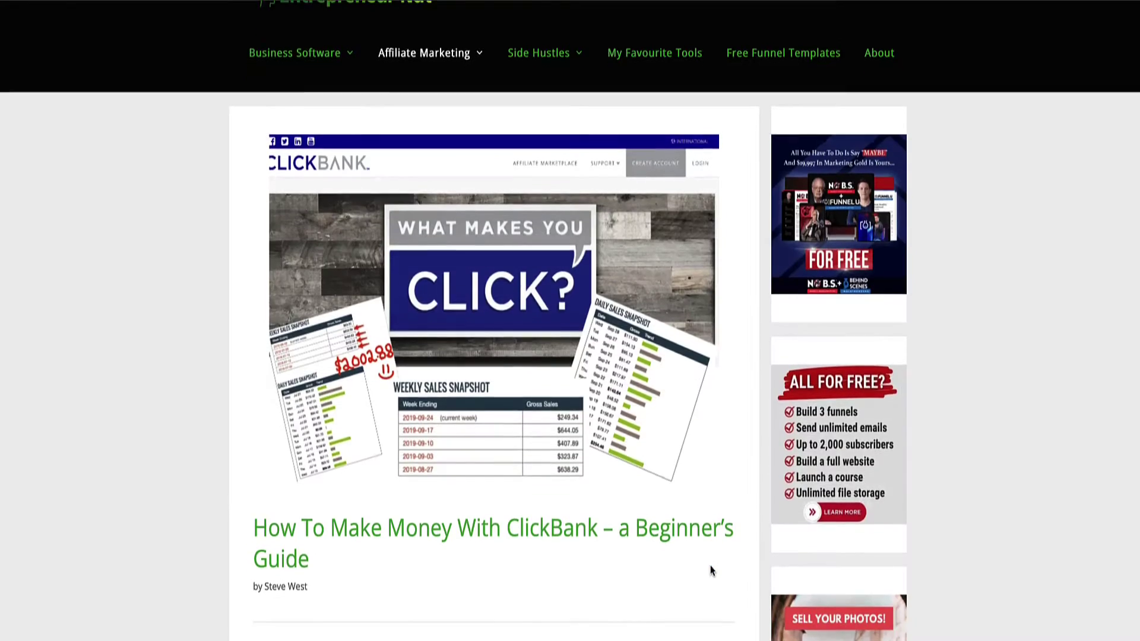
Look through the blog articles and the email opt-in form embedded in the Funnel Scripts review.
{"action": "scroll", "coordinate": [712, 571], "scroll_direction": "down", "scroll_amount": 3}
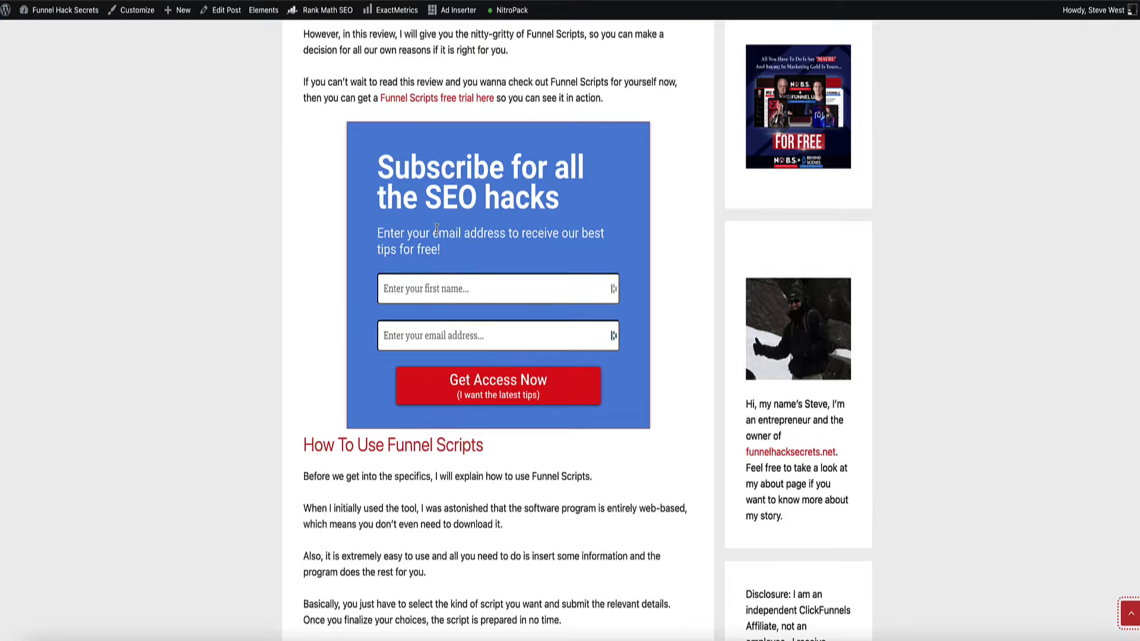
{"action": "scroll", "coordinate": [275, 216], "scroll_direction": "up", "scroll_amount": 5}
{"action": "scroll", "coordinate": [250, 209], "scroll_direction": "up", "scroll_amount": 3}
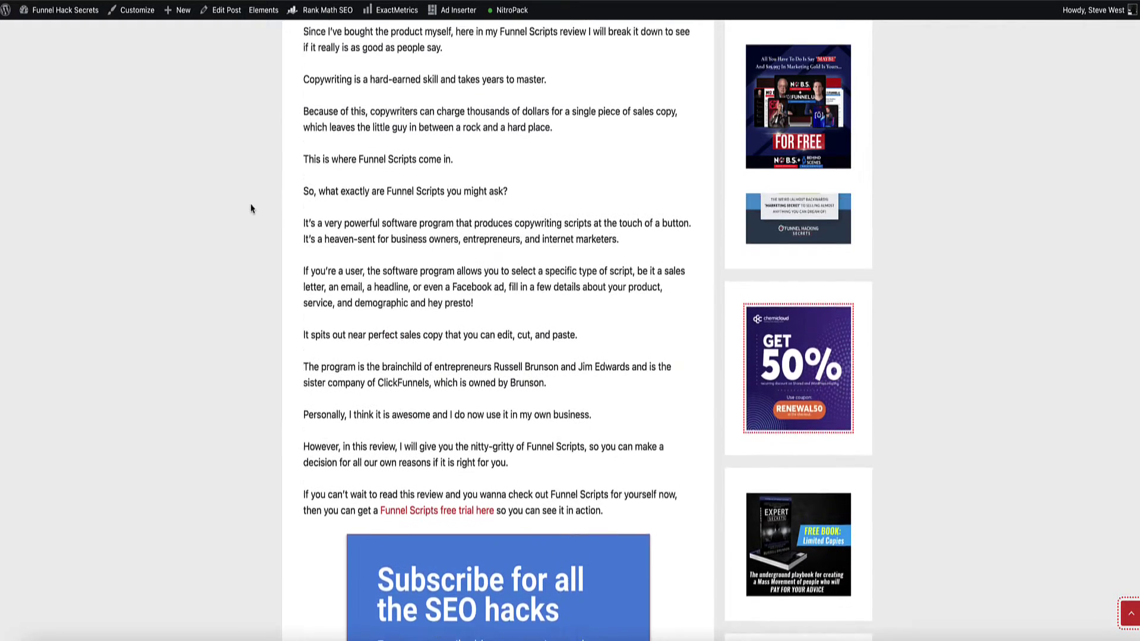
{"action": "scroll", "coordinate": [250, 208], "scroll_direction": "down", "scroll_amount": 8}
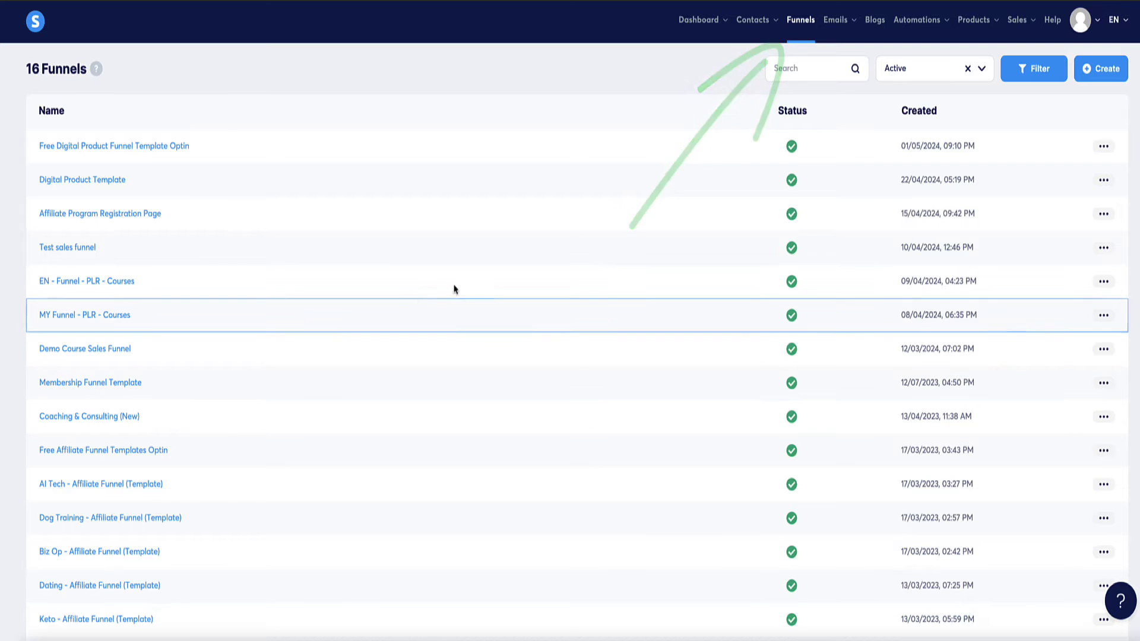
Create a funnel named "Demo email optin WP" with the Build an audience goal.
{"action": "left_click", "coordinate": [1103, 72]}
{"action": "left_click", "coordinate": [533, 201]}
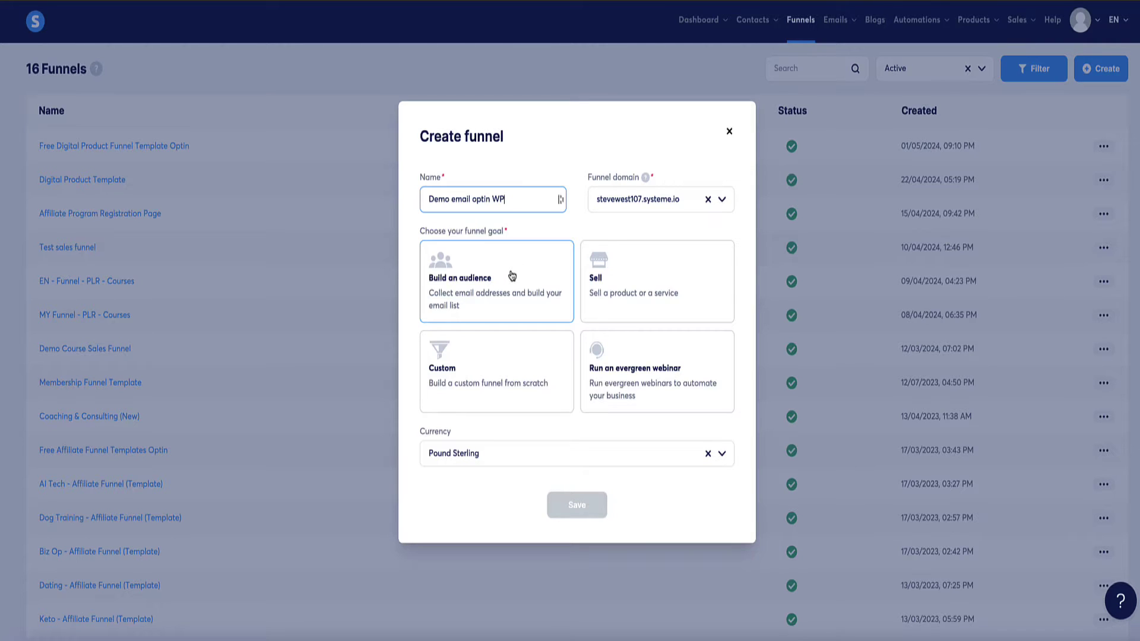
{"action": "left_click", "coordinate": [470, 280]}
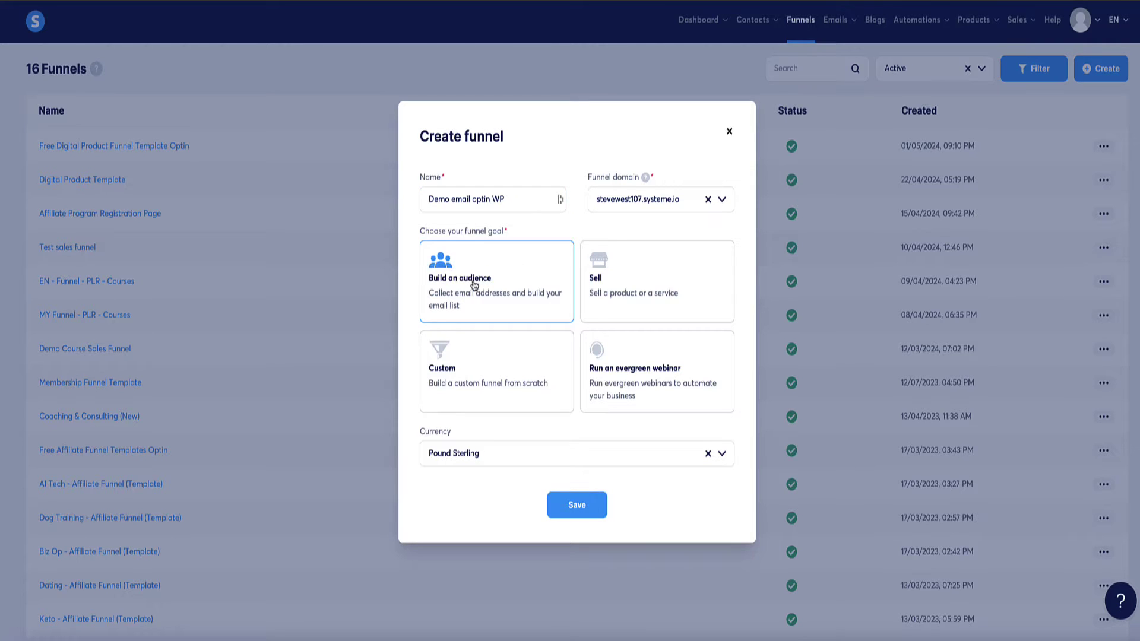
{"action": "left_click", "coordinate": [571, 506]}
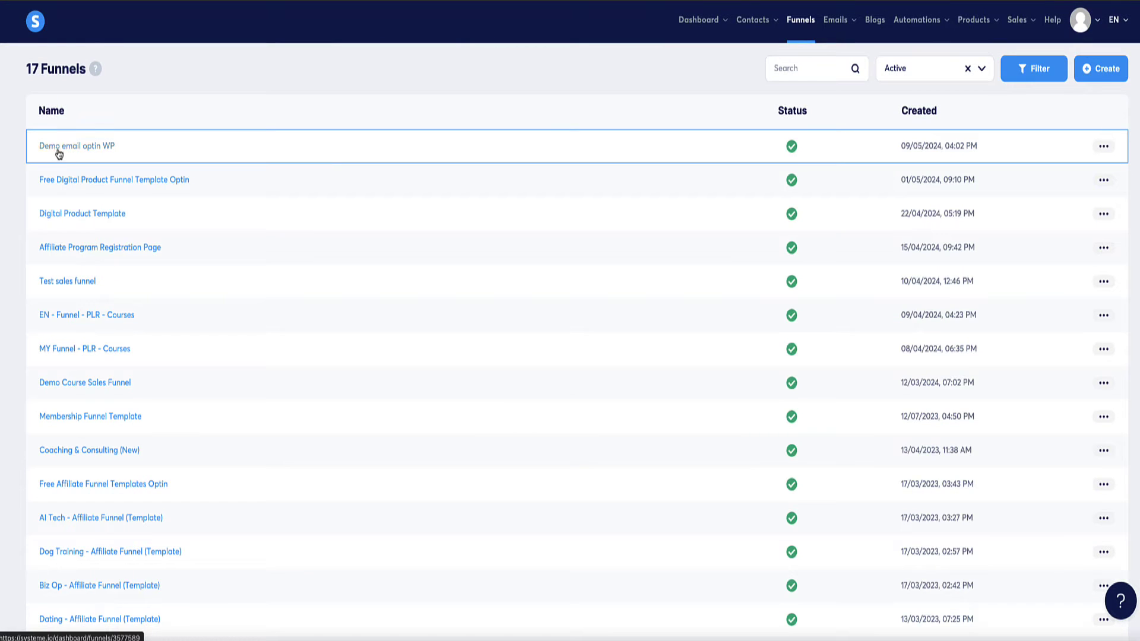
Open the Demo email optin WP funnel and add an Inline form step named "email optin for WP".
{"action": "left_click", "coordinate": [74, 154]}
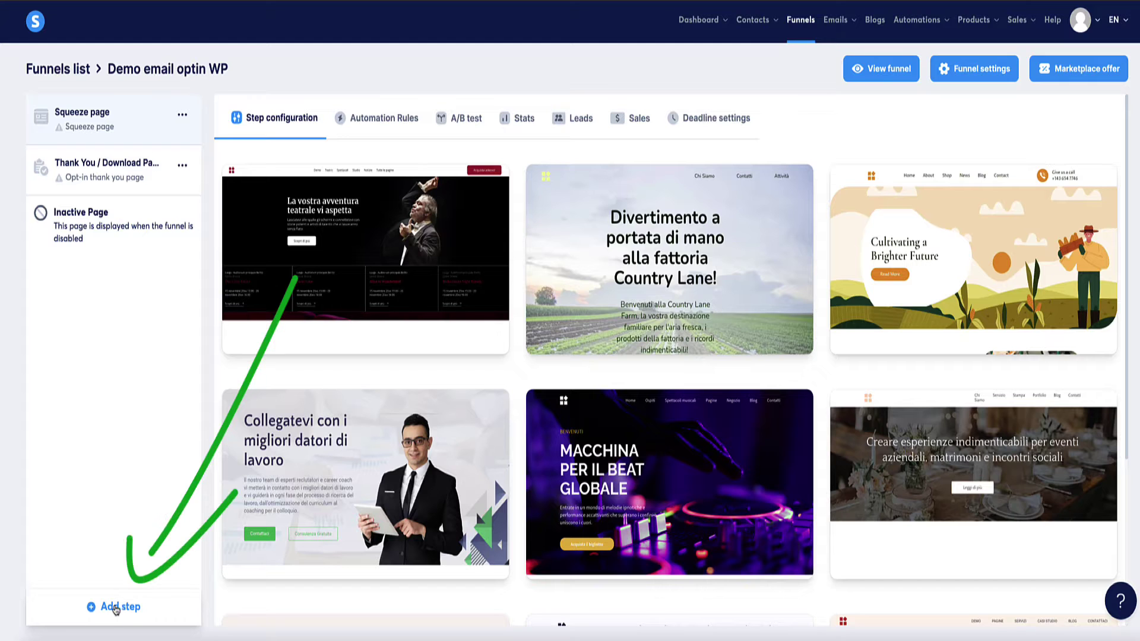
{"action": "left_click", "coordinate": [121, 607]}
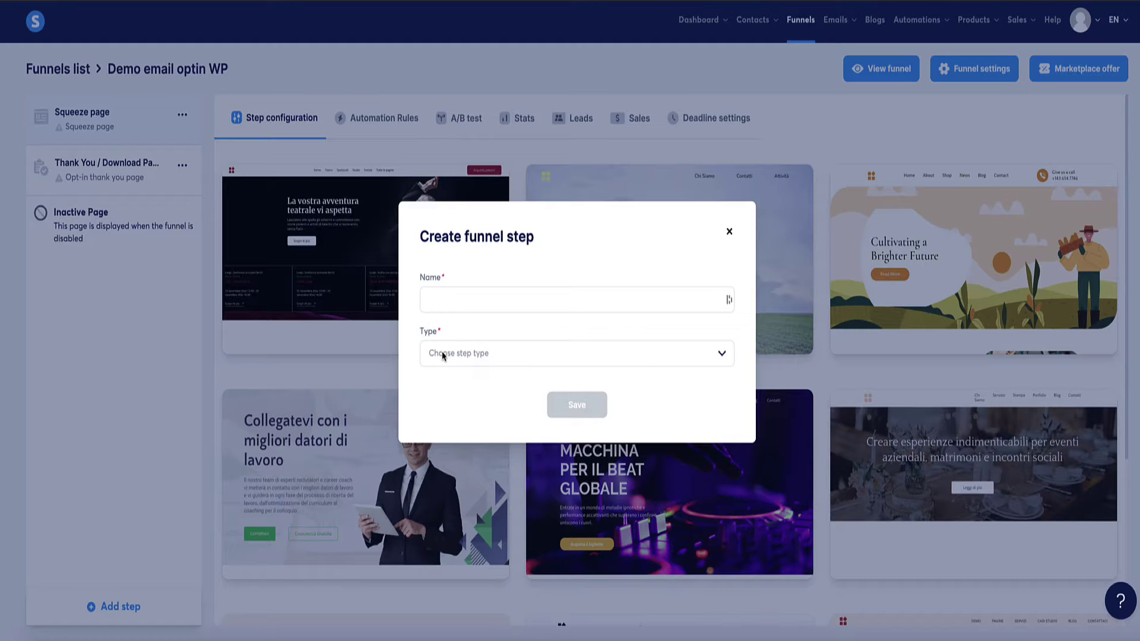
{"action": "left_click", "coordinate": [445, 300]}
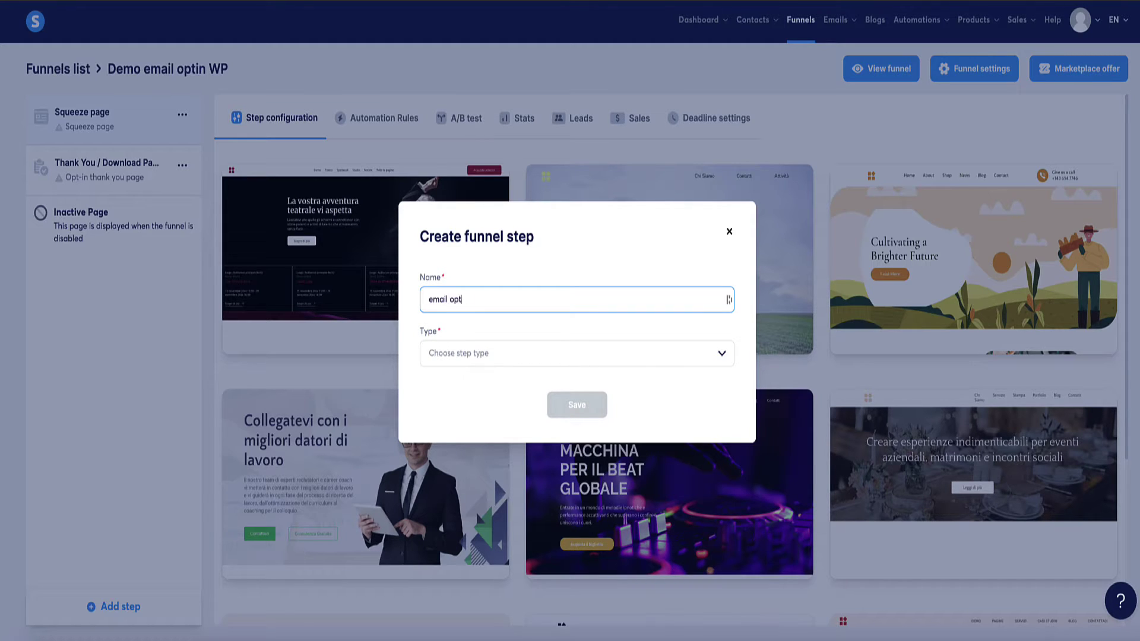
{"action": "left_click", "coordinate": [442, 355]}
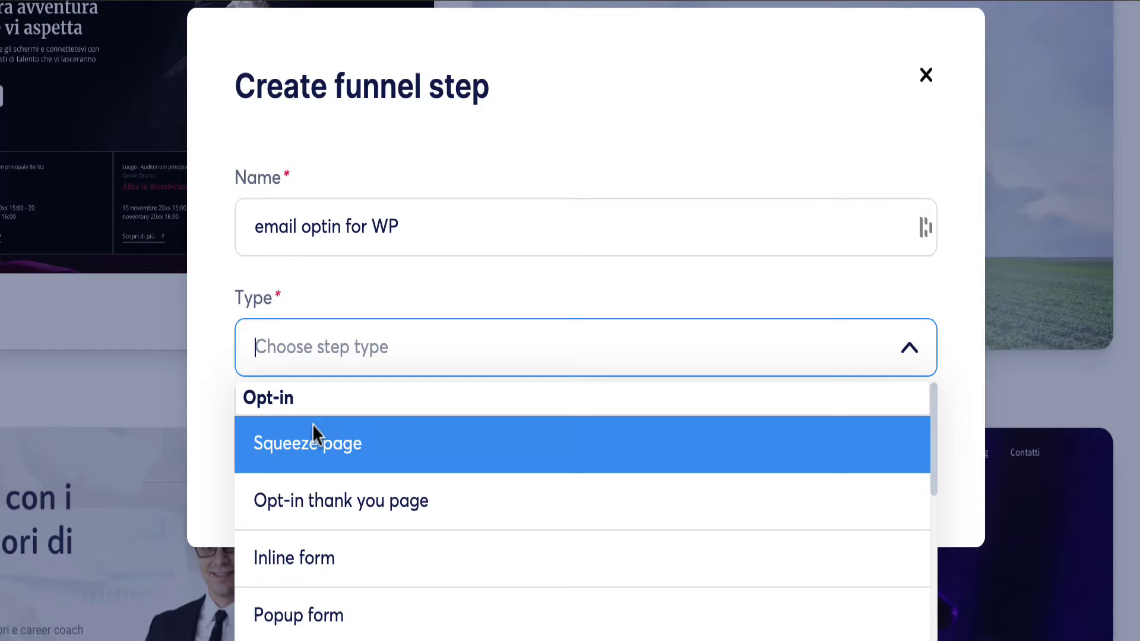
{"action": "left_click", "coordinate": [306, 561]}
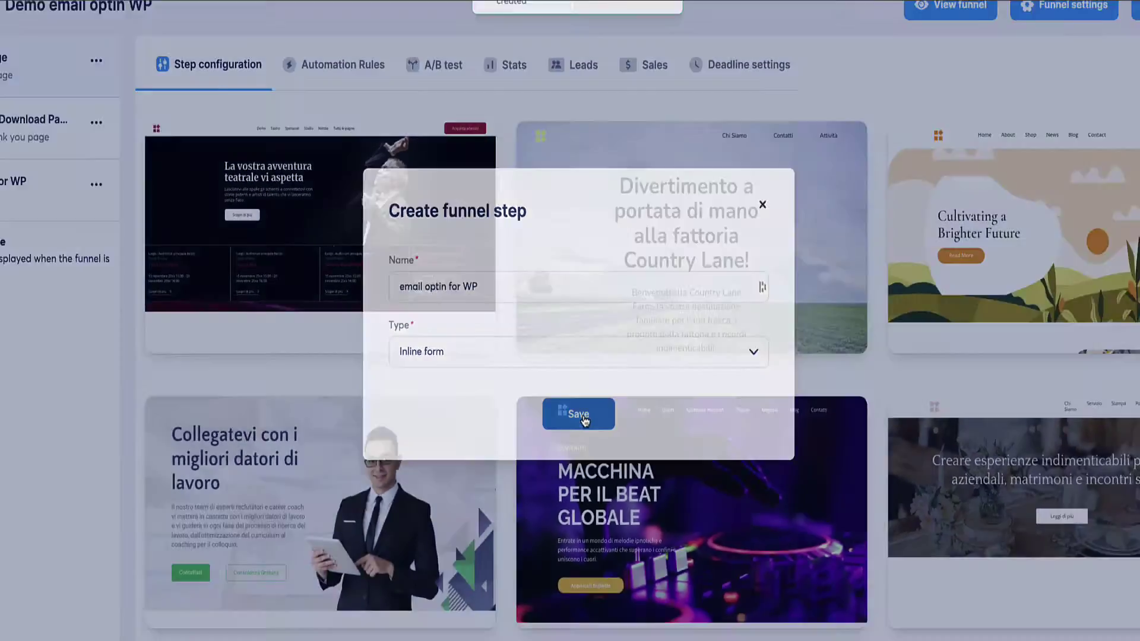
{"action": "left_click", "coordinate": [593, 469]}
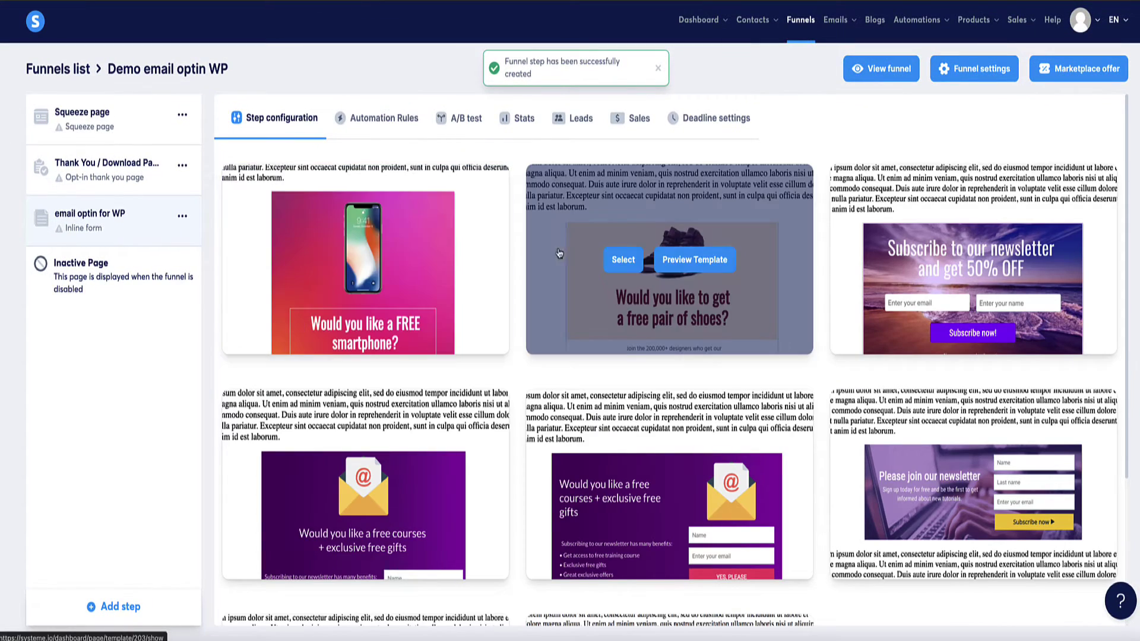
Apply the green "Receive my tips by email" template to the inline form step and open its page for editing.
{"action": "scroll", "coordinate": [558, 254], "scroll_direction": "down", "scroll_amount": 3}
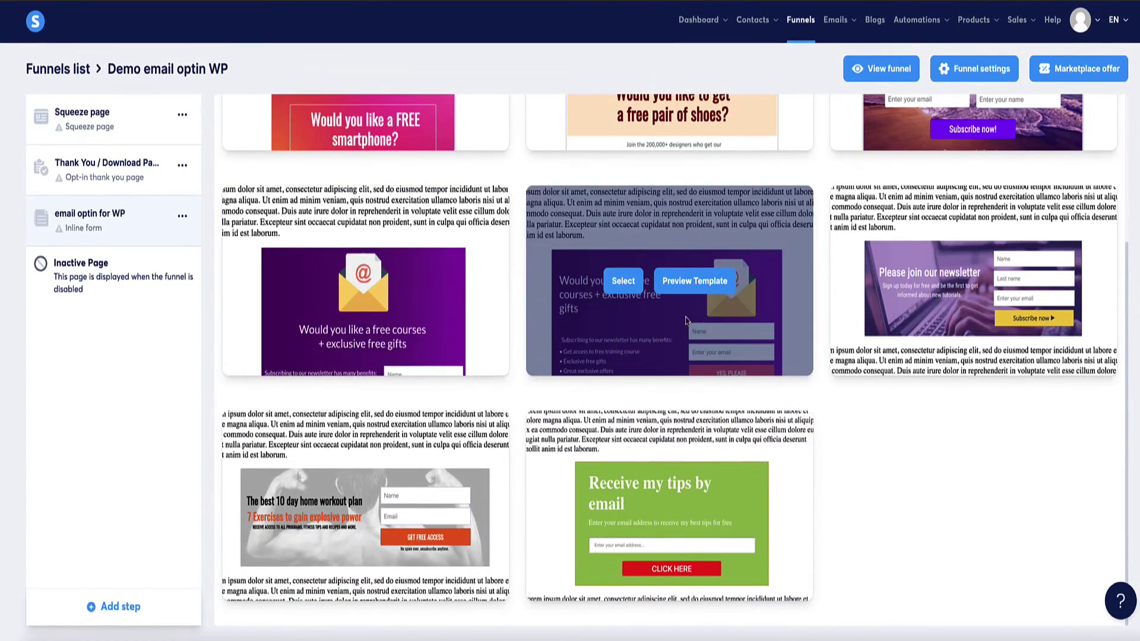
{"action": "scroll", "coordinate": [517, 274], "scroll_direction": "up", "scroll_amount": 3}
{"action": "scroll", "coordinate": [516, 272], "scroll_direction": "down", "scroll_amount": 3}
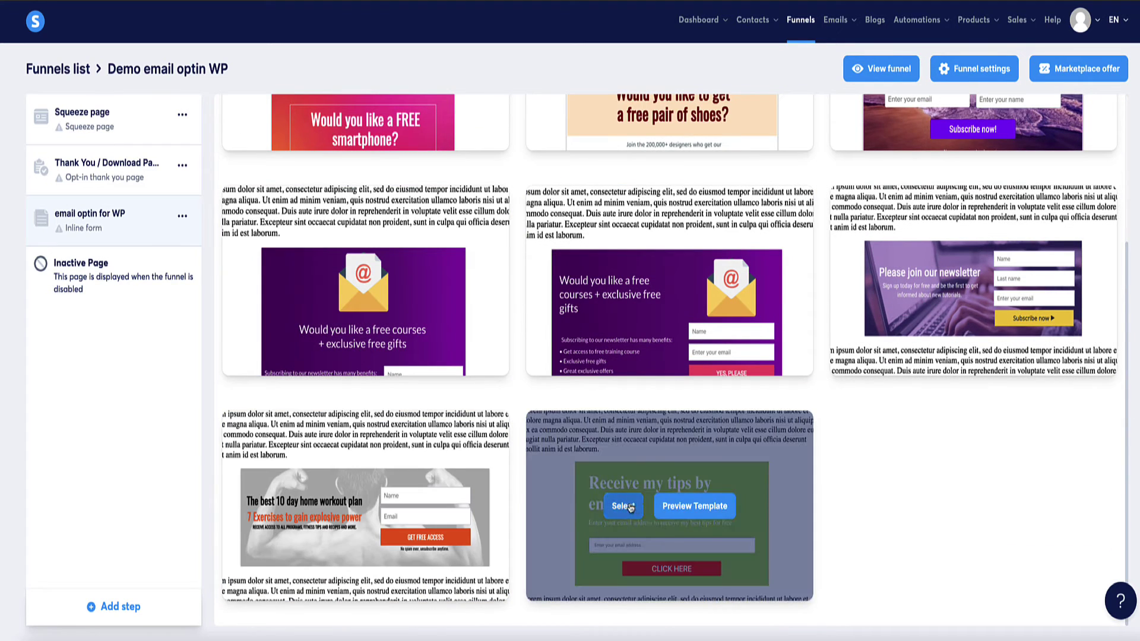
{"action": "left_click", "coordinate": [623, 507]}
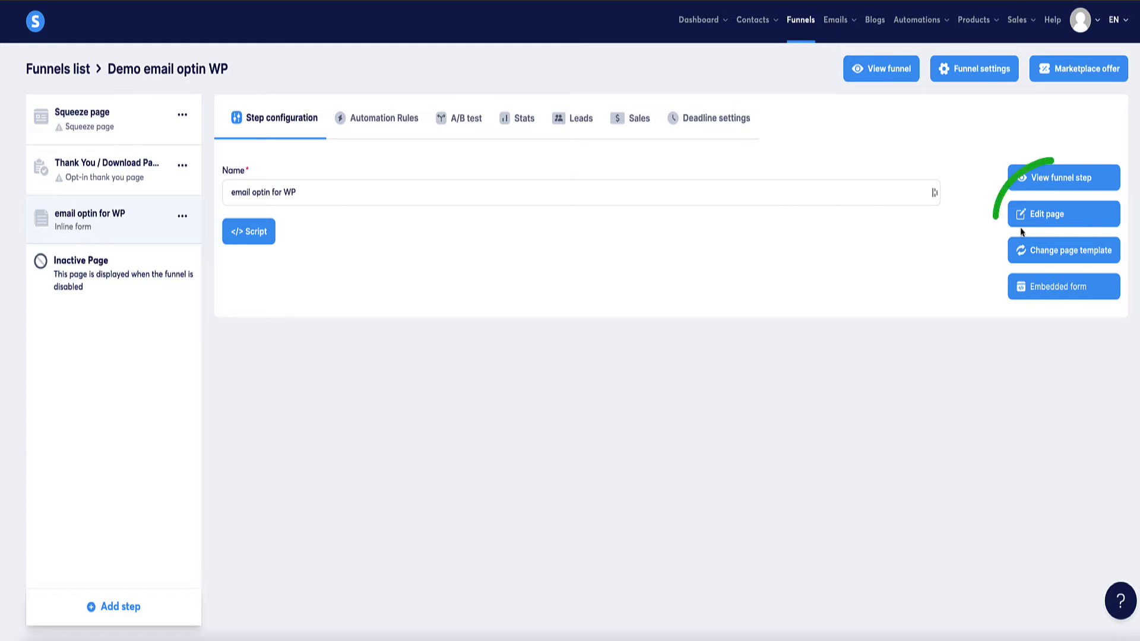
{"action": "left_click", "coordinate": [1046, 213]}
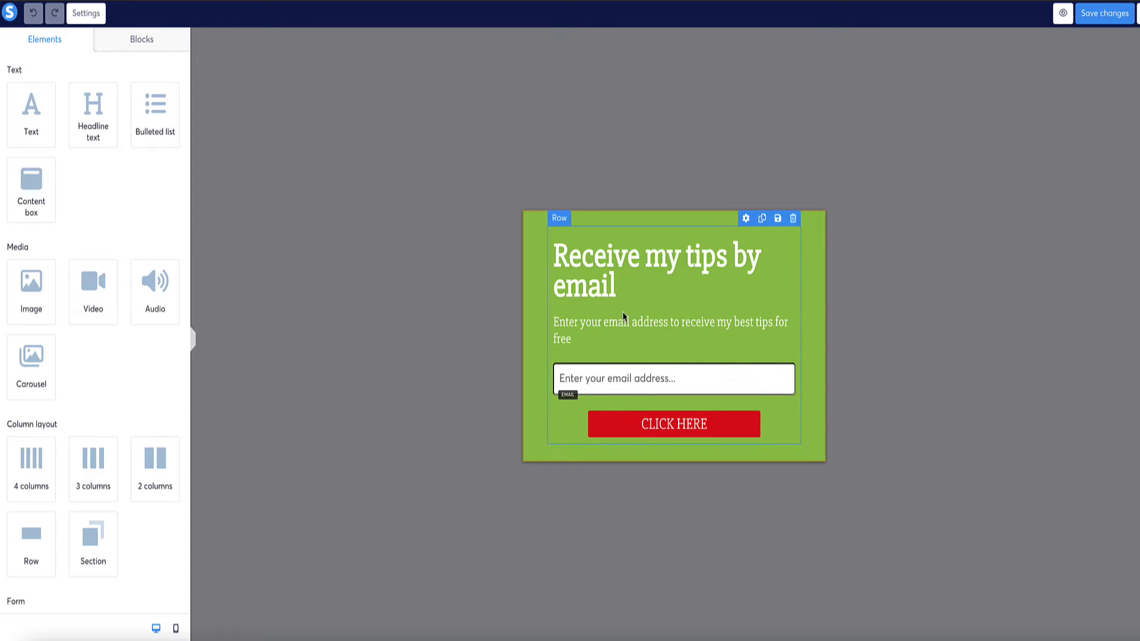
Replace the form headline with "Get My Latest SEO Hacks!".
{"action": "left_click", "coordinate": [609, 281]}
{"action": "type", "text": "Get My Latest SEO Hacks!"}
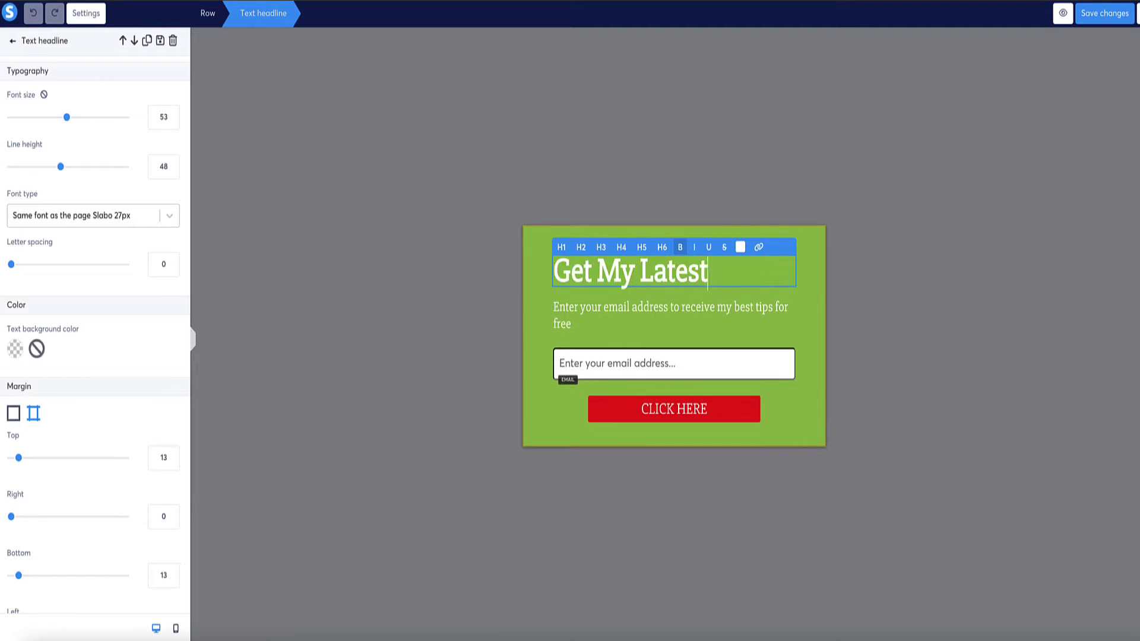
{"action": "left_click", "coordinate": [524, 250]}
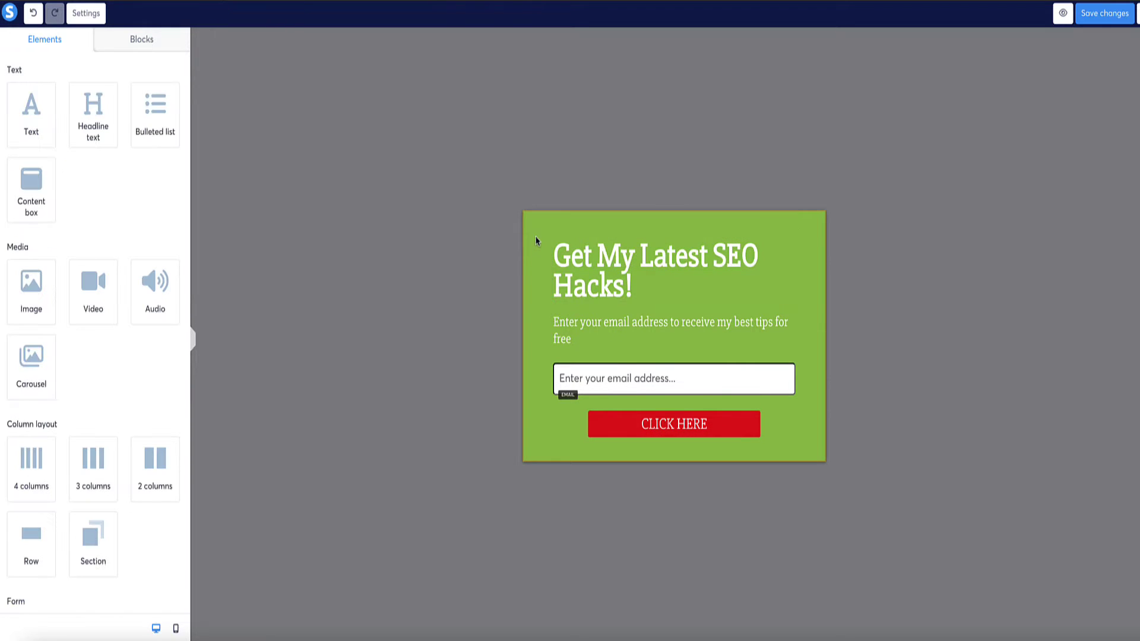
Change the form's background color to the default blue in the page settings.
{"action": "left_click", "coordinate": [87, 13]}
{"action": "left_click", "coordinate": [17, 176]}
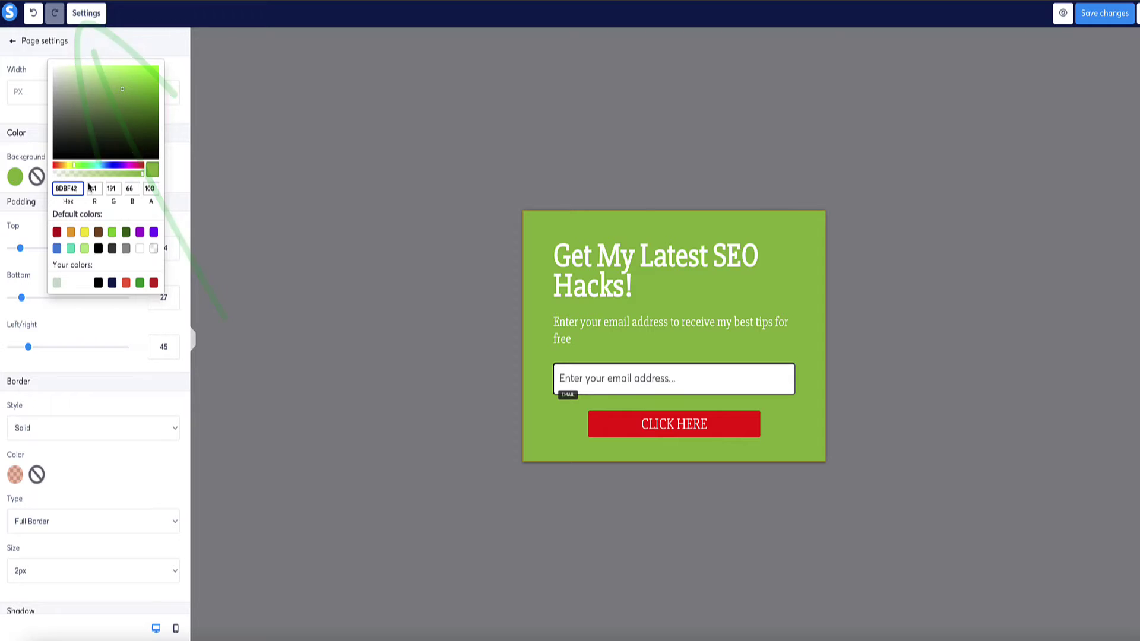
{"action": "left_click", "coordinate": [57, 248]}
{"action": "left_click", "coordinate": [258, 281]}
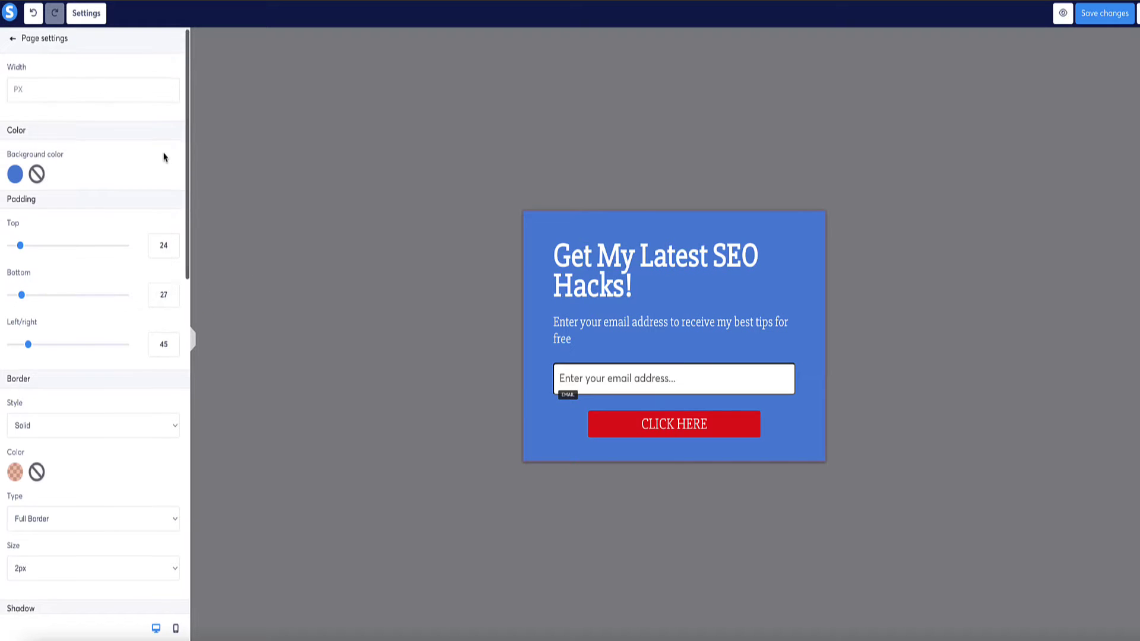
{"action": "scroll", "coordinate": [161, 155], "scroll_direction": "down", "scroll_amount": 9}
{"action": "scroll", "coordinate": [155, 156], "scroll_direction": "down", "scroll_amount": 4}
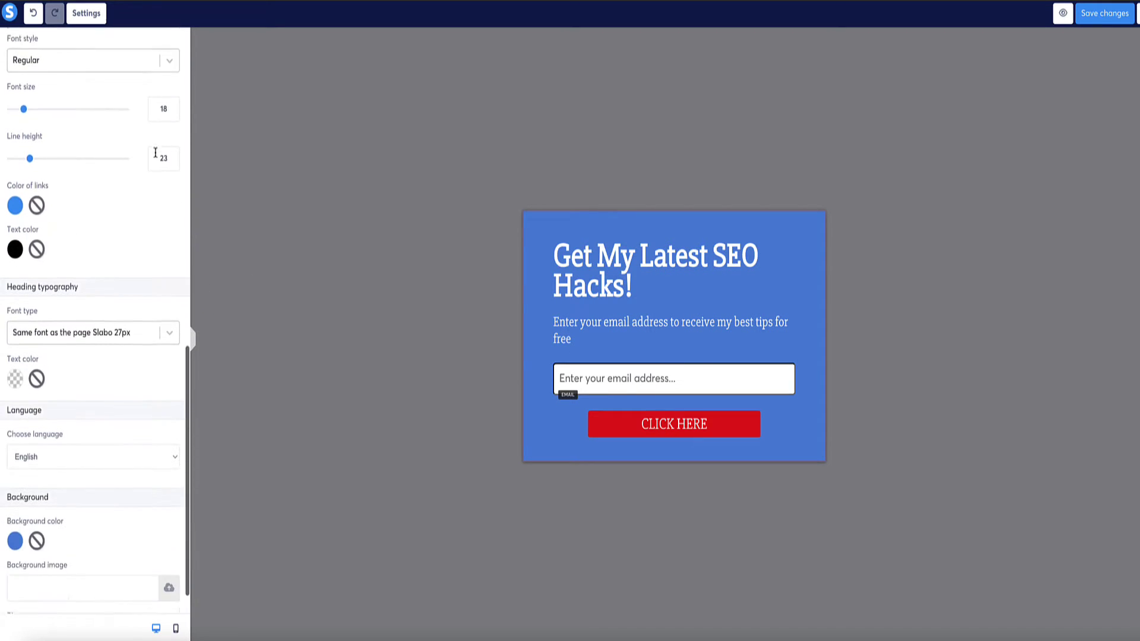
{"action": "scroll", "coordinate": [99, 280], "scroll_direction": "up", "scroll_amount": 12}
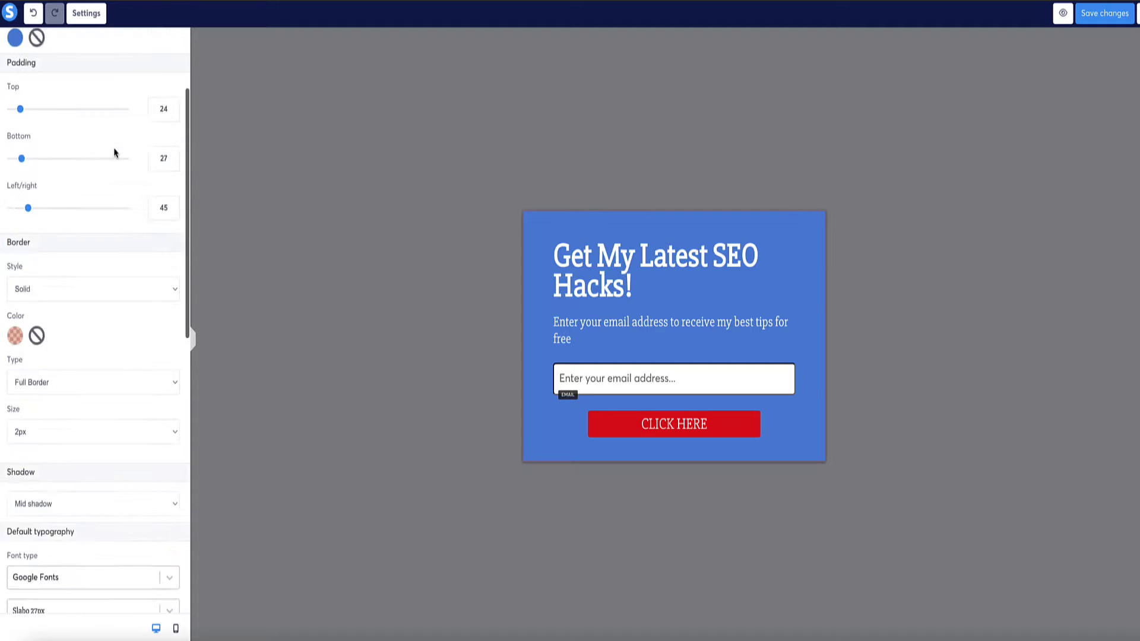
Duplicate the email input field and set the upper copy's input type to First name.
{"action": "mouse_move", "coordinate": [688, 380]}
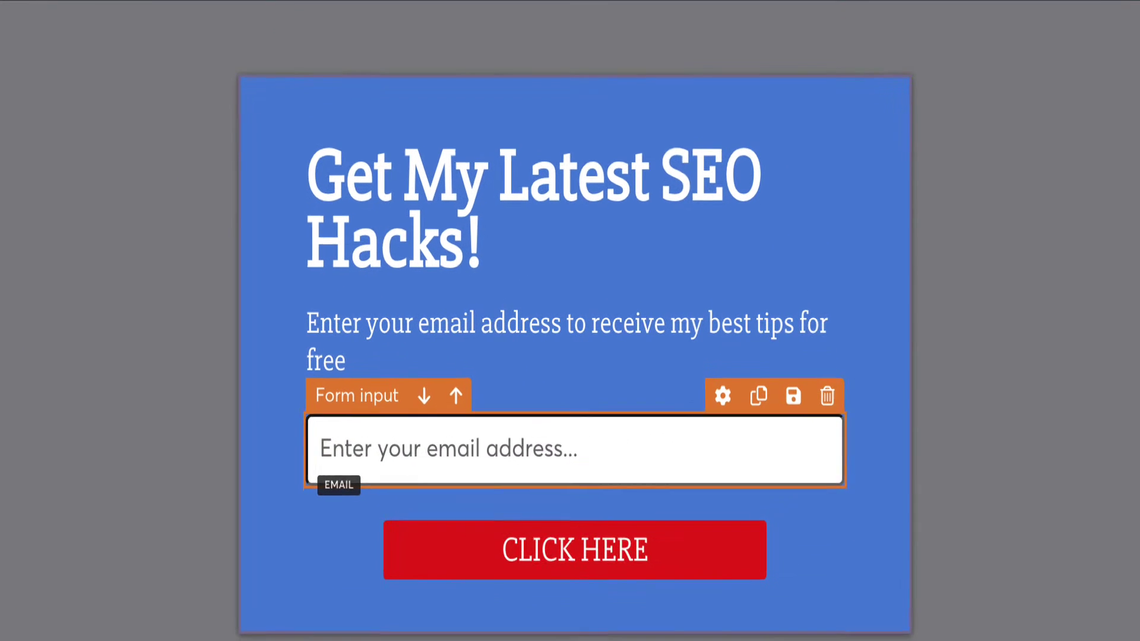
{"action": "left_click", "coordinate": [760, 398]}
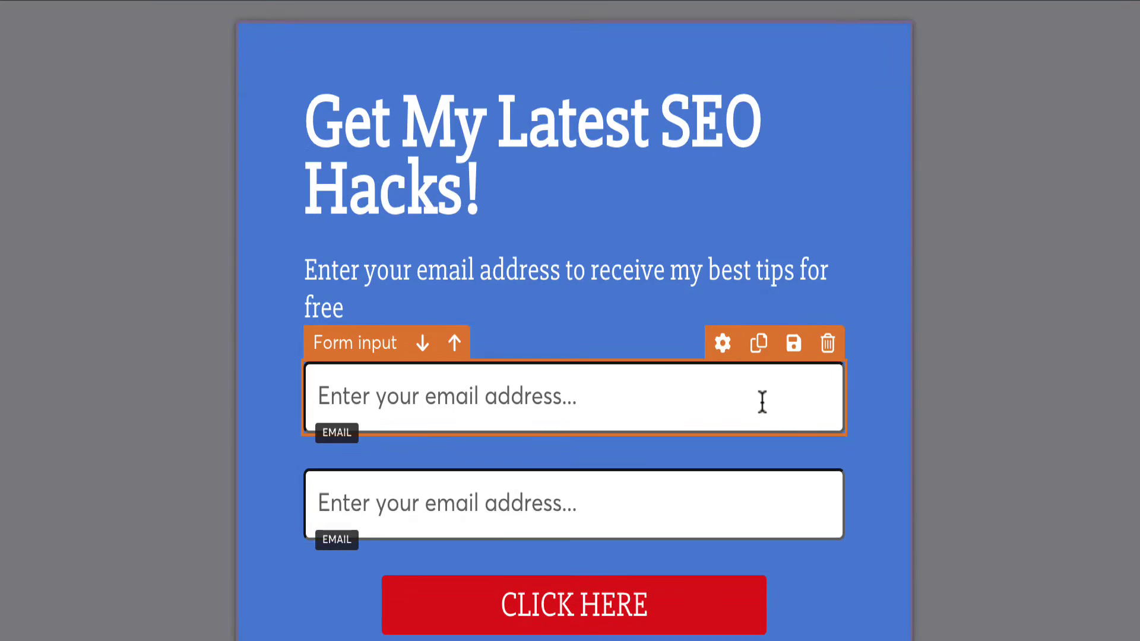
{"action": "left_click", "coordinate": [722, 347]}
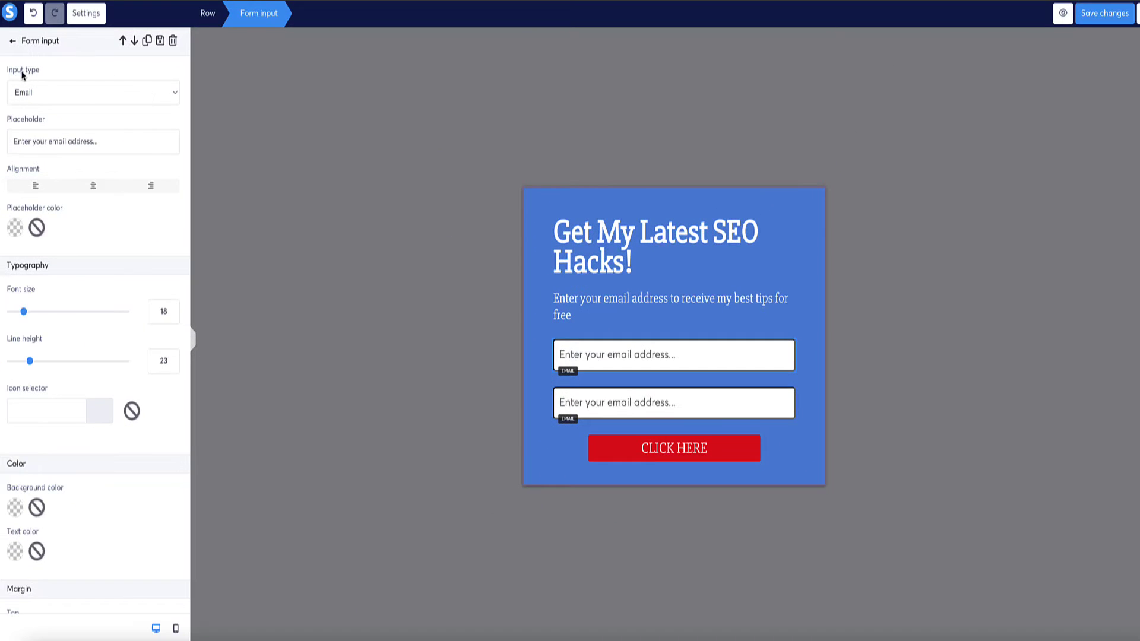
{"action": "left_click", "coordinate": [165, 93]}
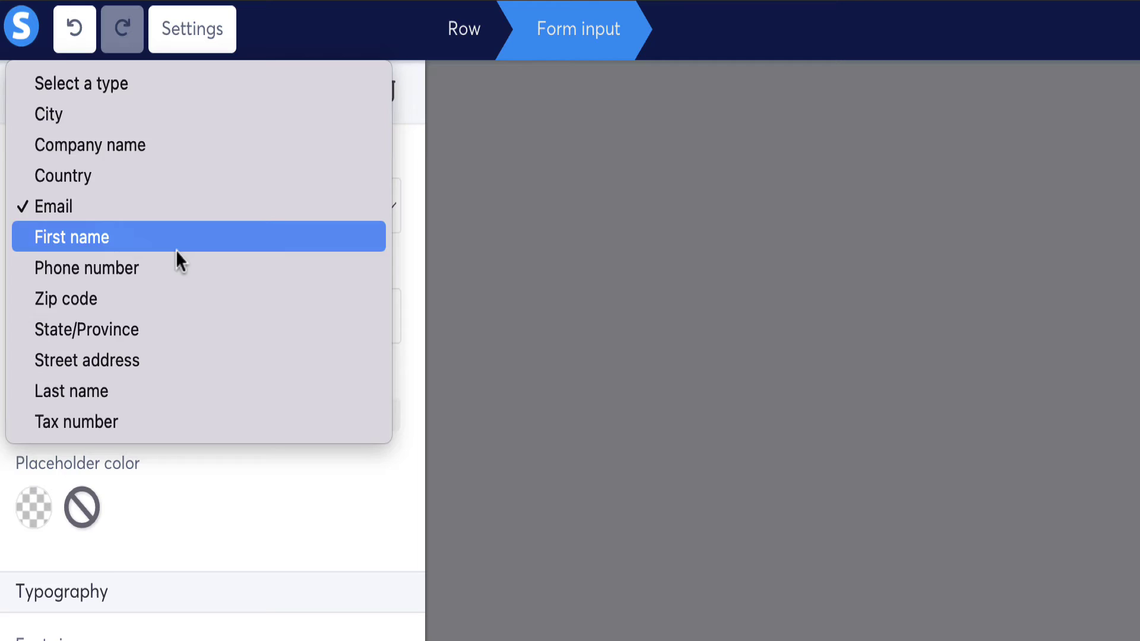
{"action": "left_click", "coordinate": [176, 248]}
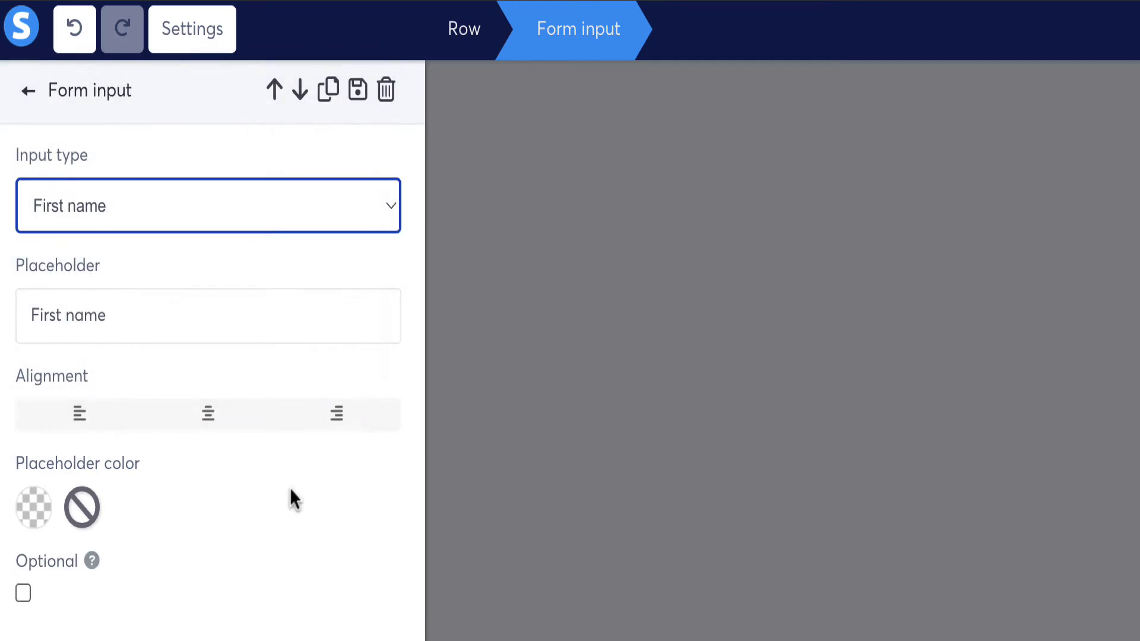
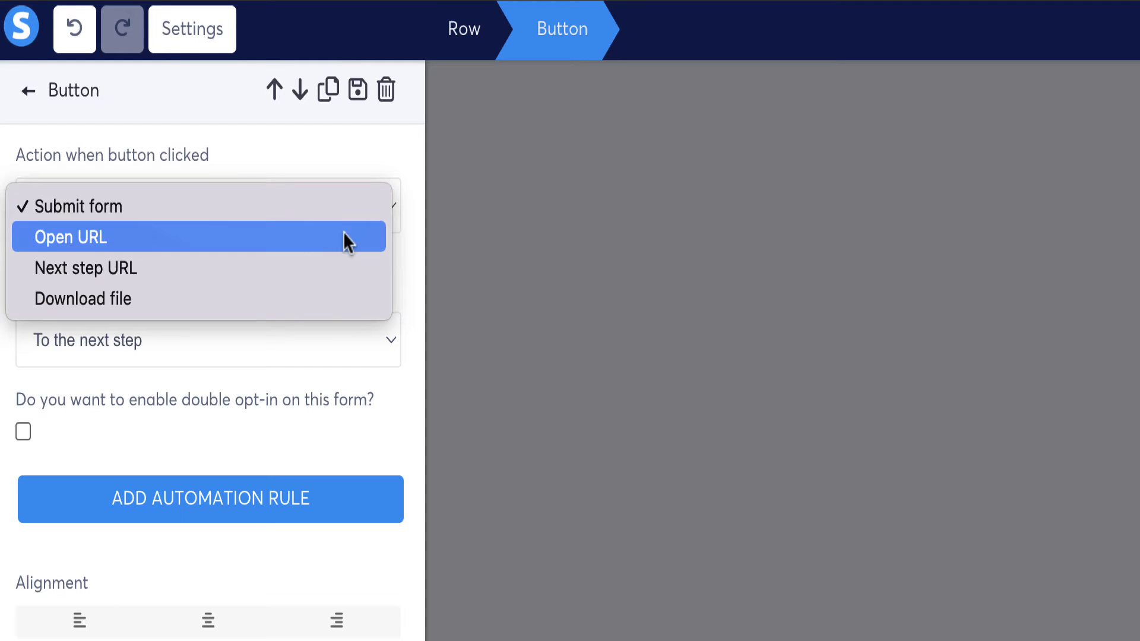
Keep Submit form as the button's action and set the redirection after contact registration to a custom URL.
{"action": "left_click", "coordinate": [156, 325]}
{"action": "left_click", "coordinate": [31, 263]}
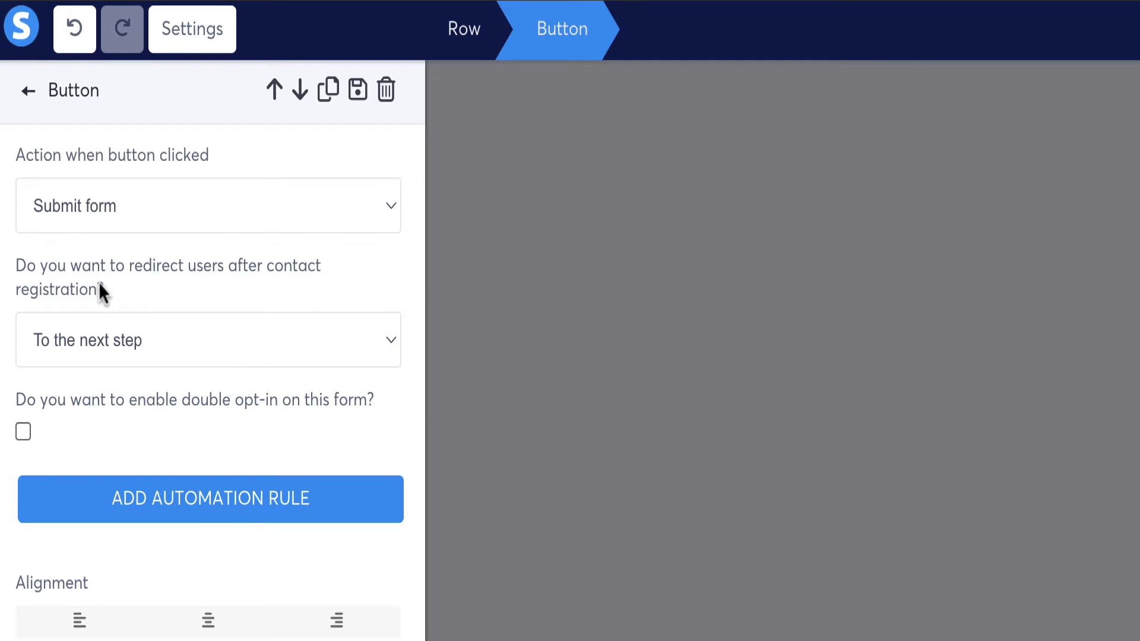
{"action": "left_click", "coordinate": [381, 337]}
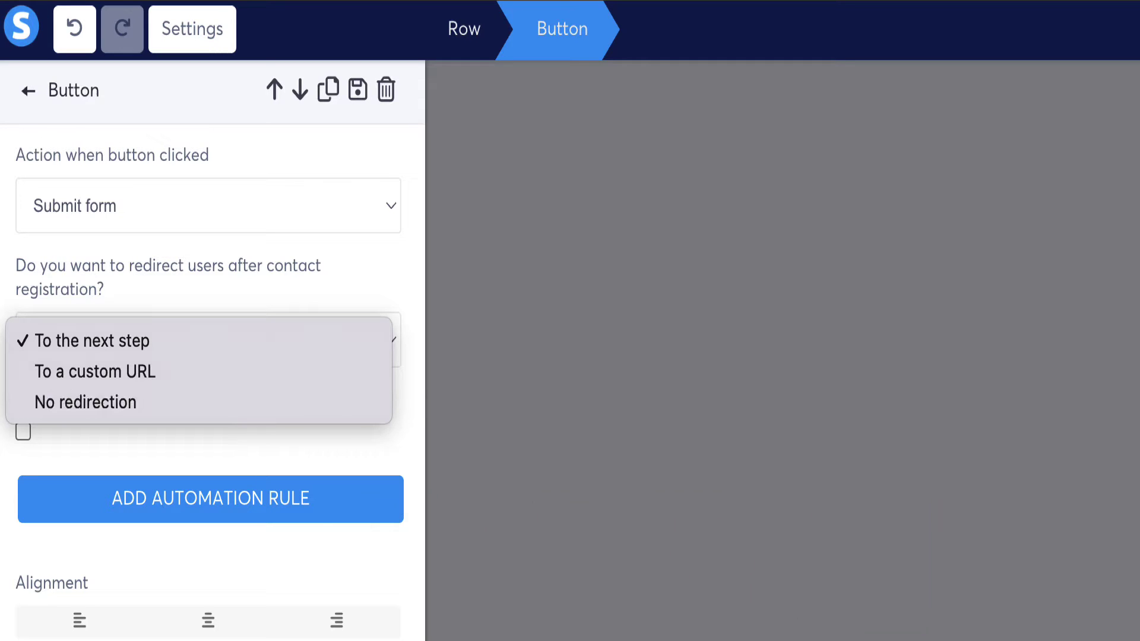
{"action": "left_click", "coordinate": [355, 354]}
{"action": "left_click", "coordinate": [355, 354]}
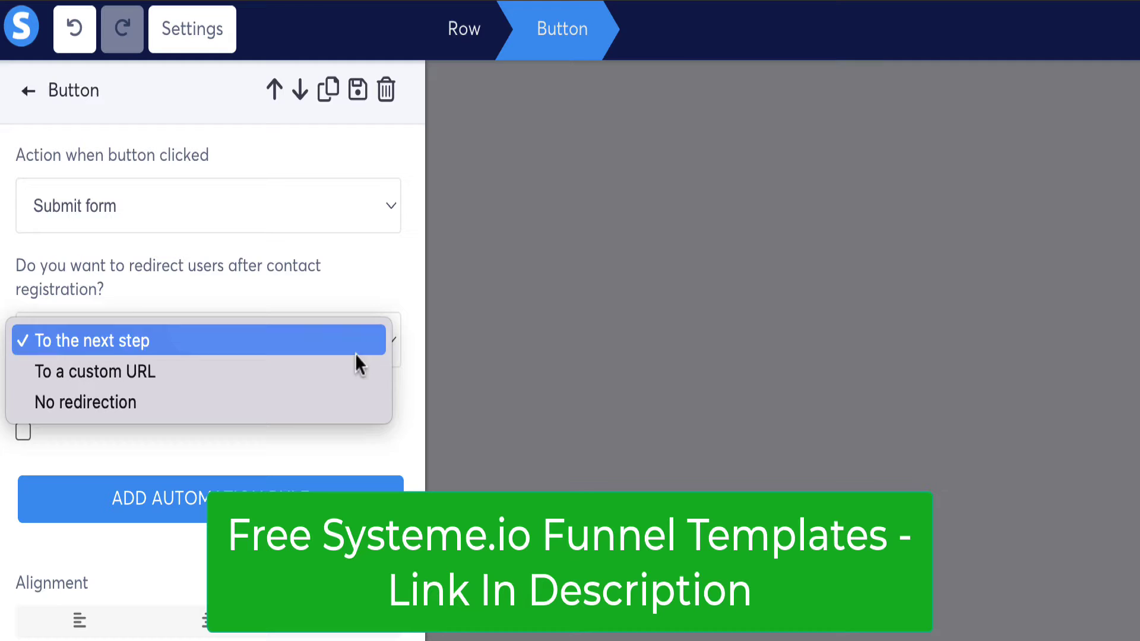
{"action": "left_click", "coordinate": [286, 402]}
{"action": "left_click", "coordinate": [273, 354]}
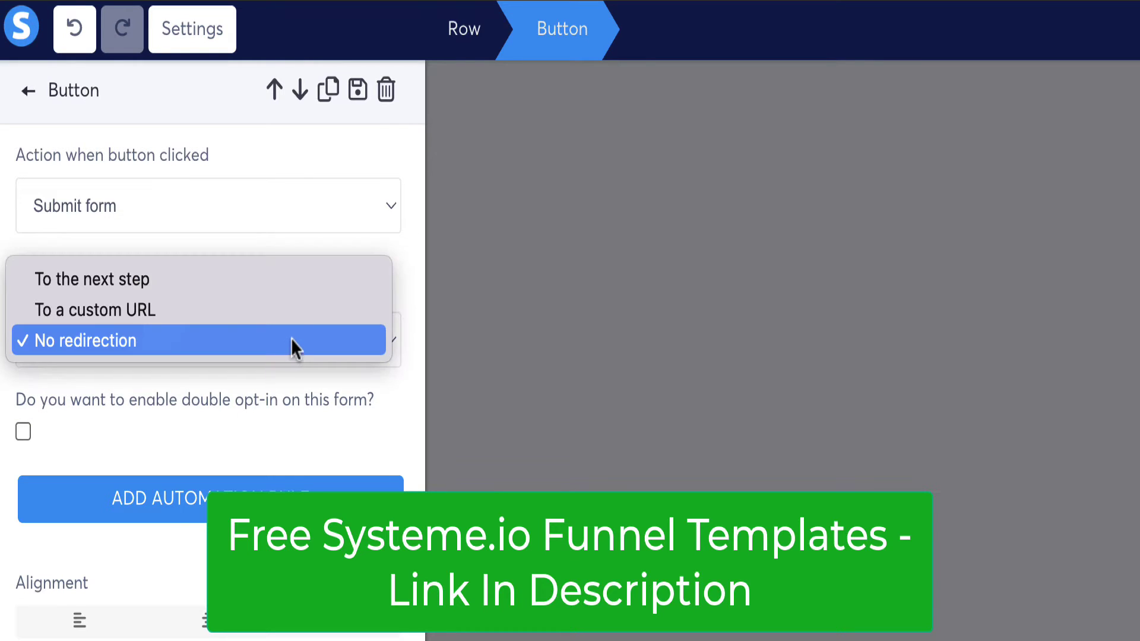
{"action": "left_click", "coordinate": [279, 309]}
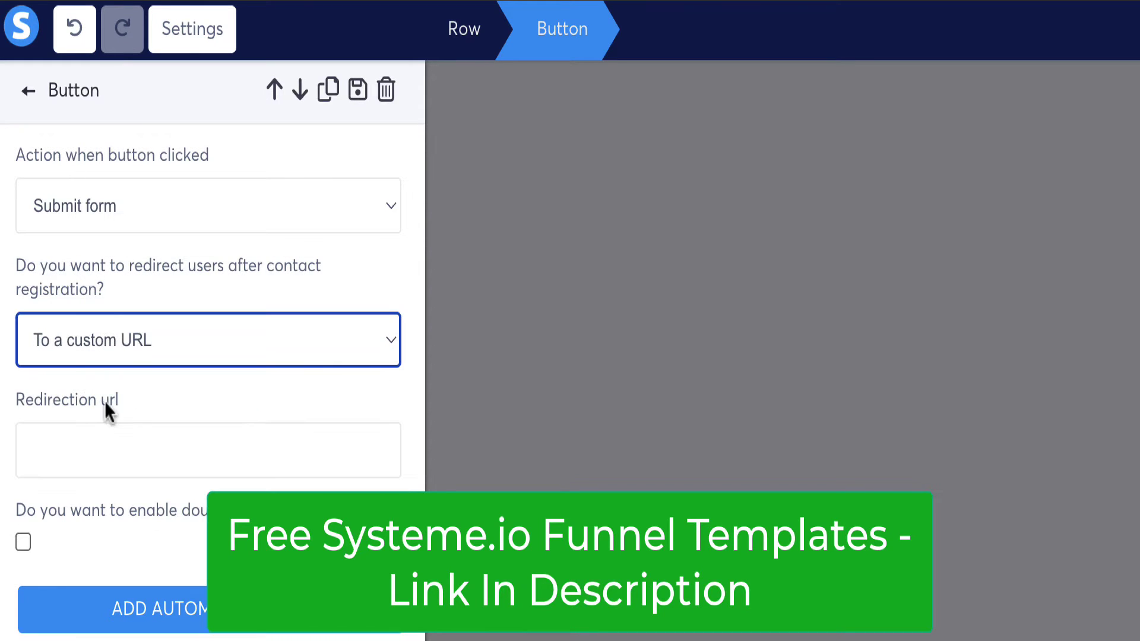
Set the button to No redirection after contact registration and save the form changes.
{"action": "left_click", "coordinate": [51, 444]}
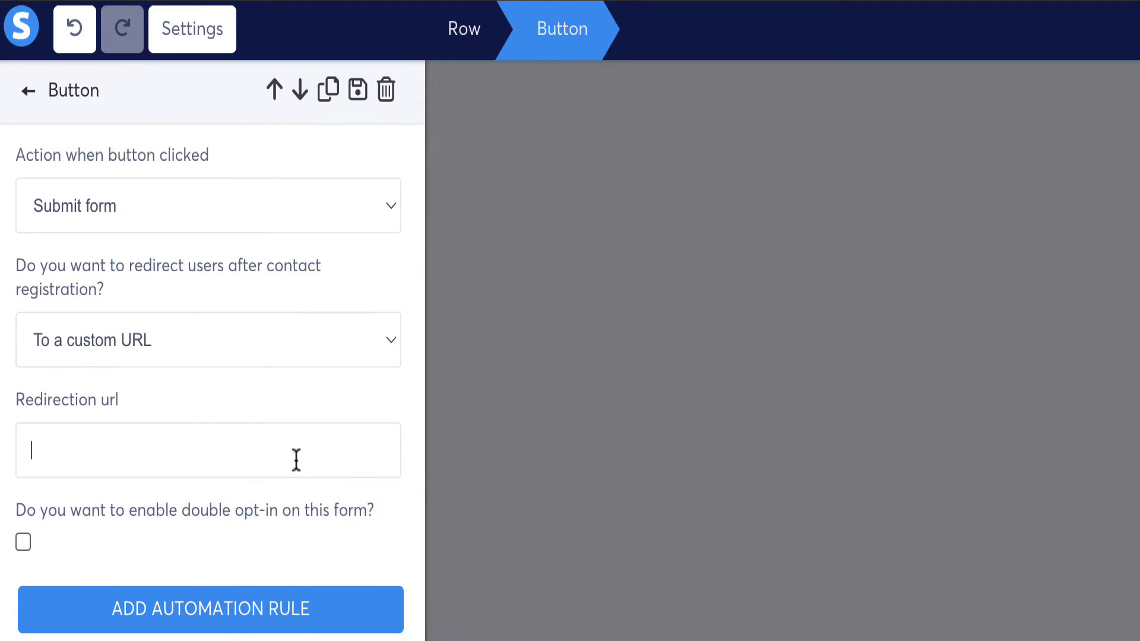
{"action": "left_click", "coordinate": [379, 356]}
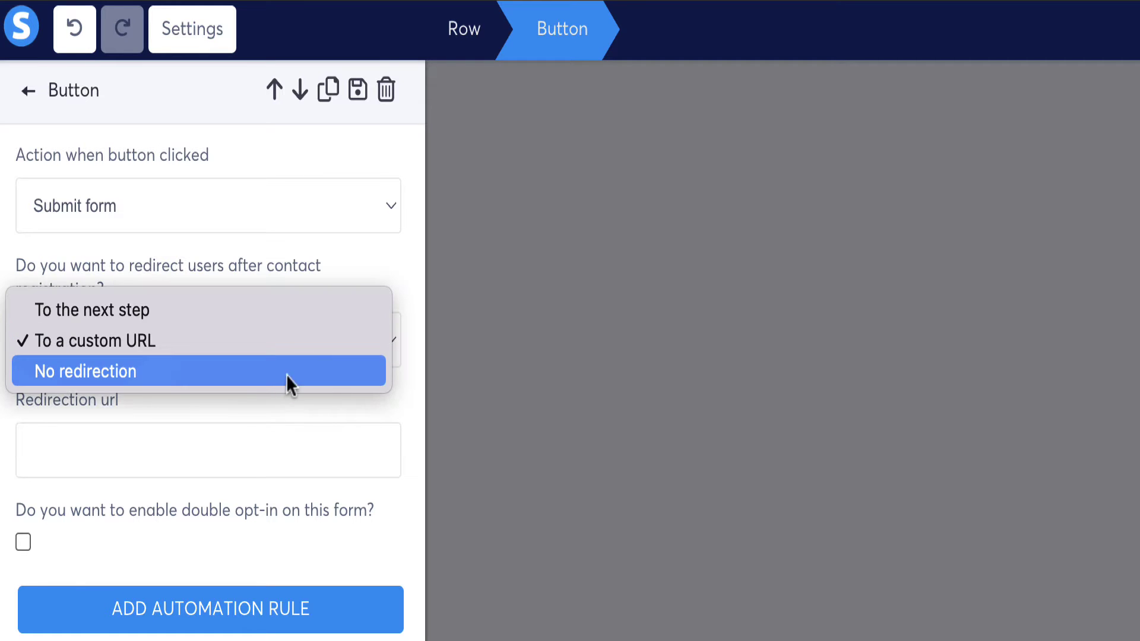
{"action": "left_click", "coordinate": [276, 376]}
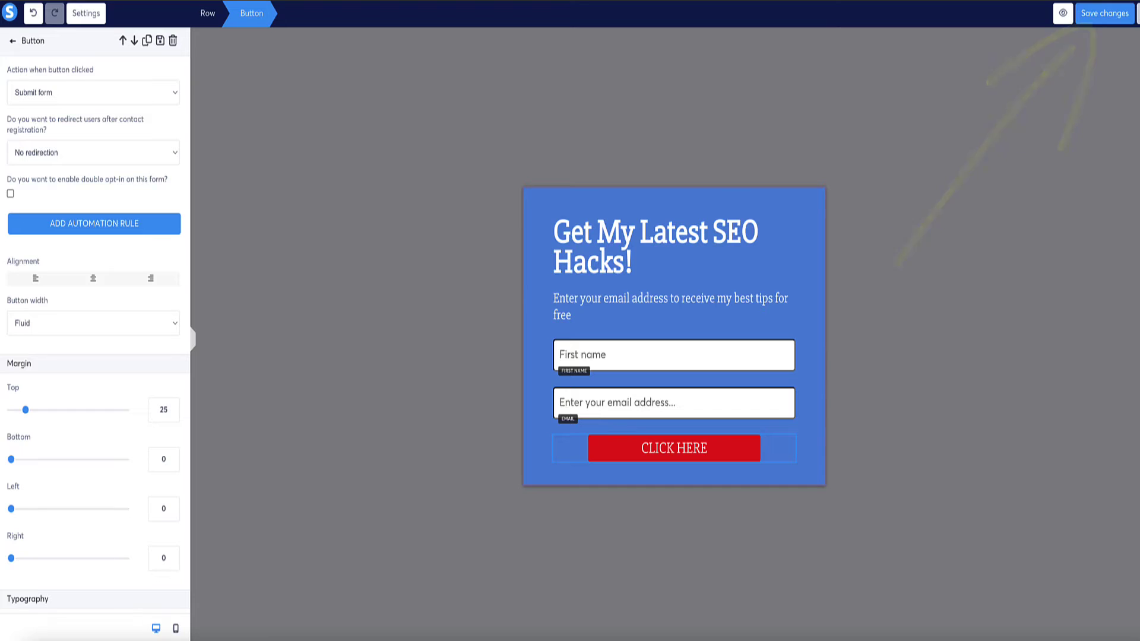
{"action": "left_click", "coordinate": [1104, 13]}
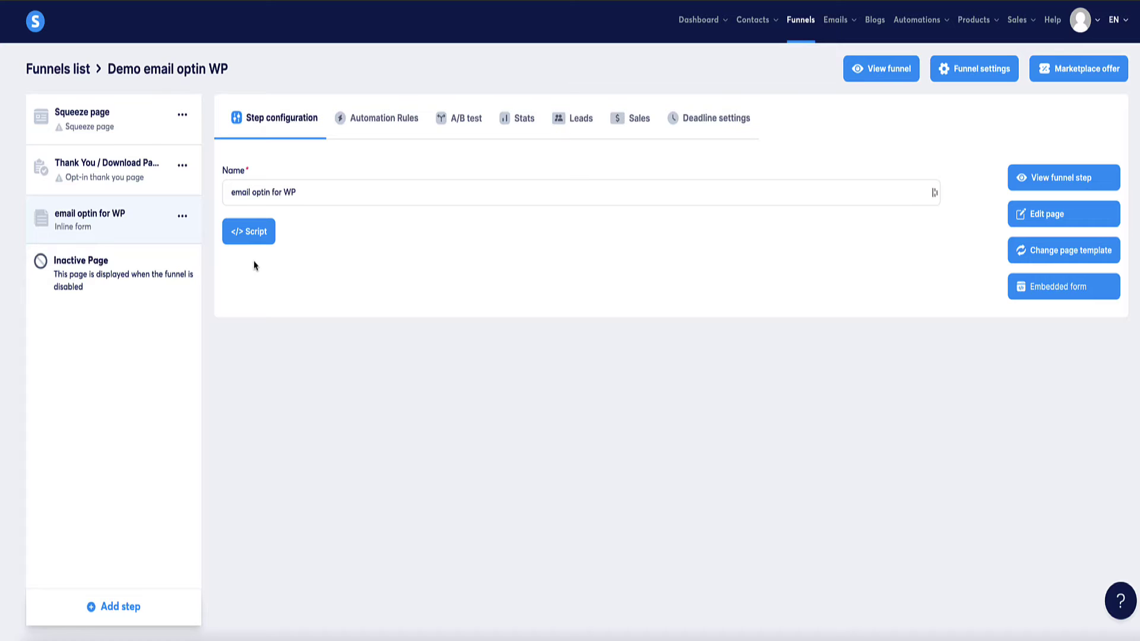
Add an automation rule to the email optin for WP step with the Funnel step form subscribed trigger.
{"action": "left_click", "coordinate": [355, 128]}
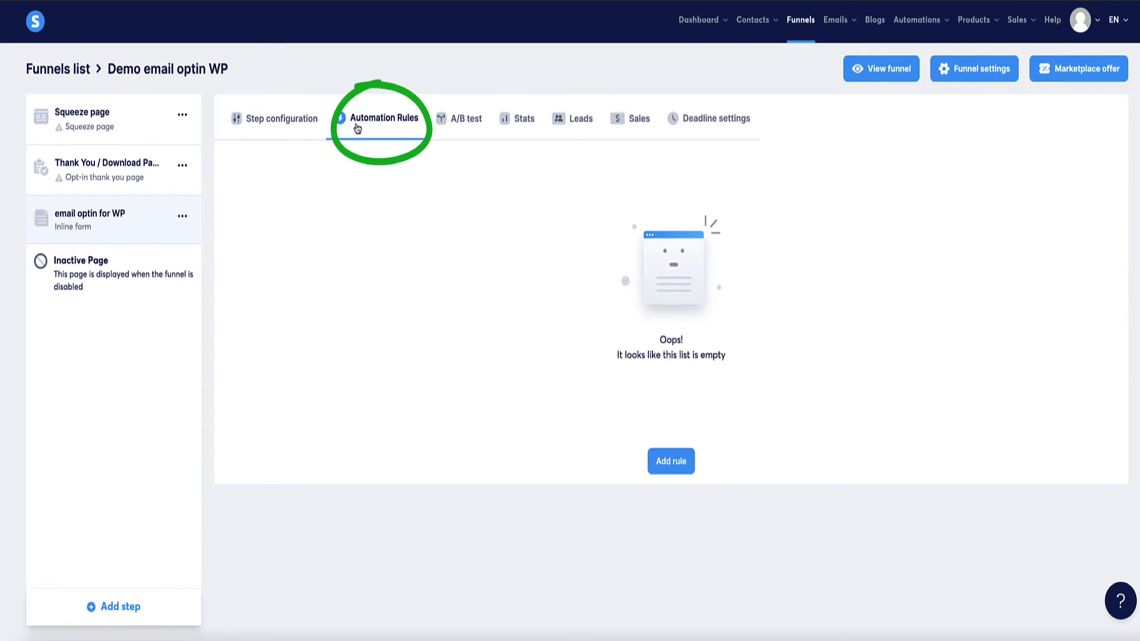
{"action": "left_click", "coordinate": [673, 460]}
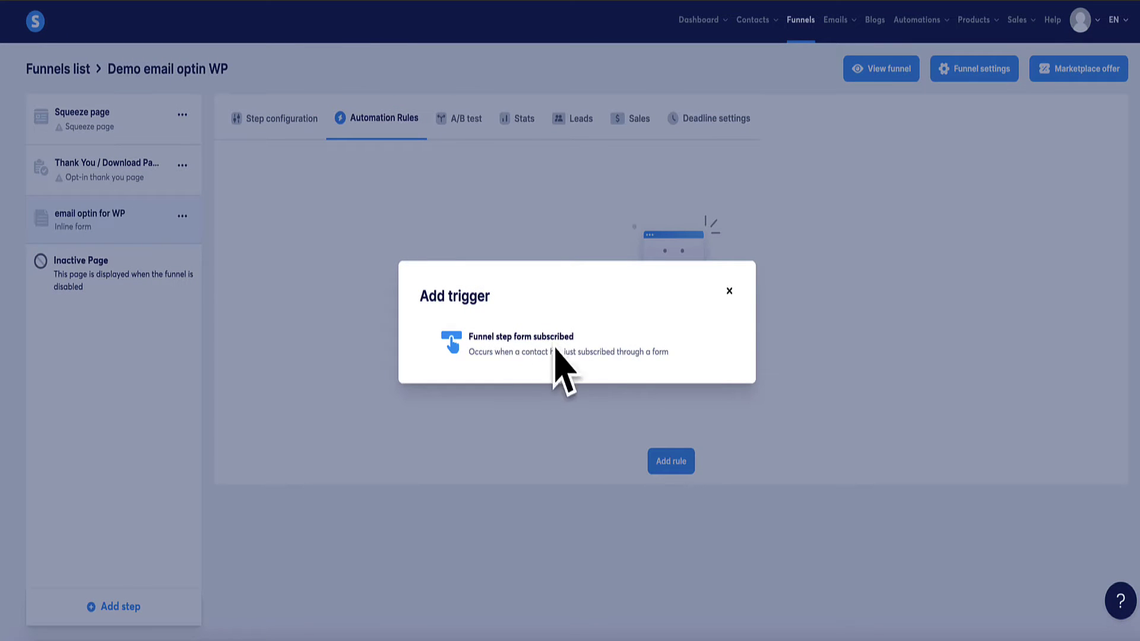
{"action": "left_click", "coordinate": [510, 341]}
Edit the rule to subscribe contacts to the Free Digital Product Funnel Template campaign, and save it.
{"action": "left_click", "coordinate": [1102, 191]}
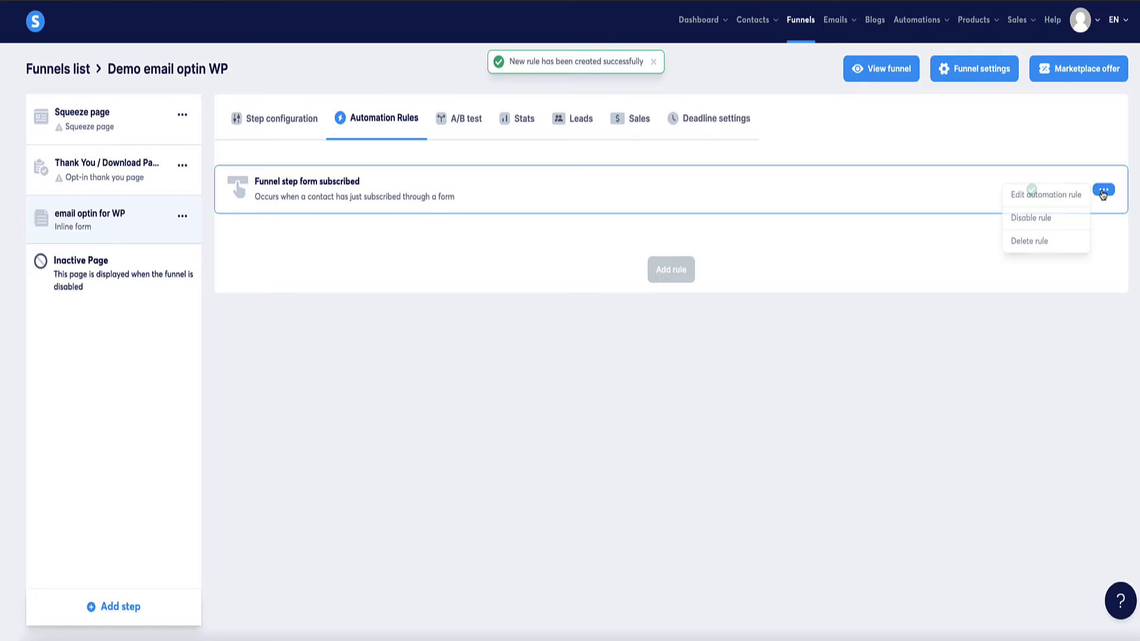
{"action": "left_click", "coordinate": [1038, 201]}
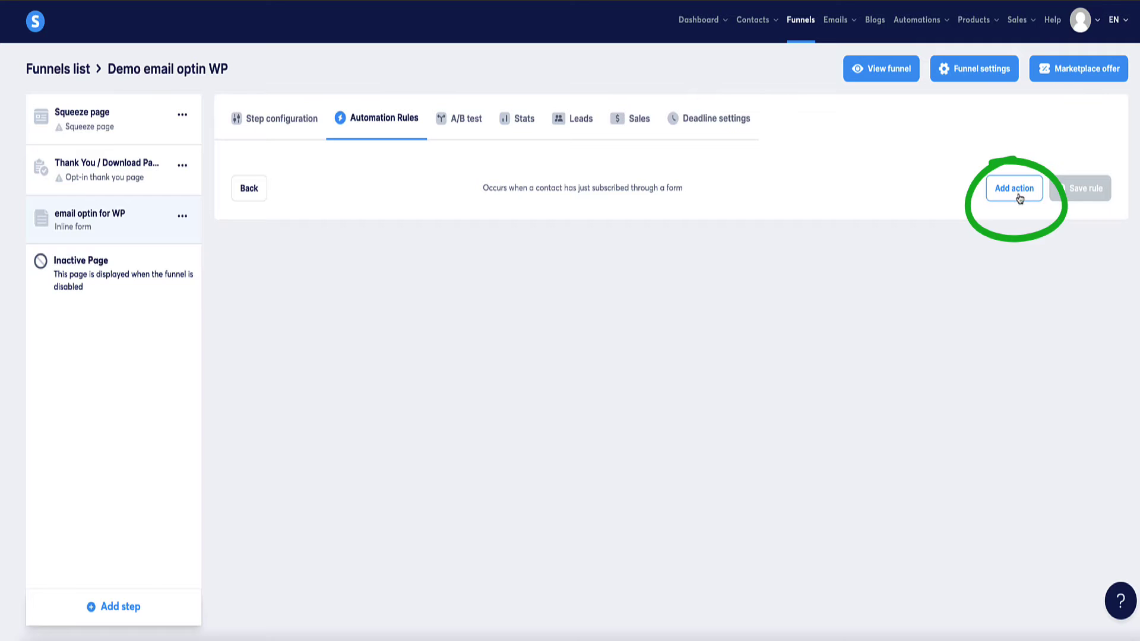
{"action": "left_click", "coordinate": [1020, 198]}
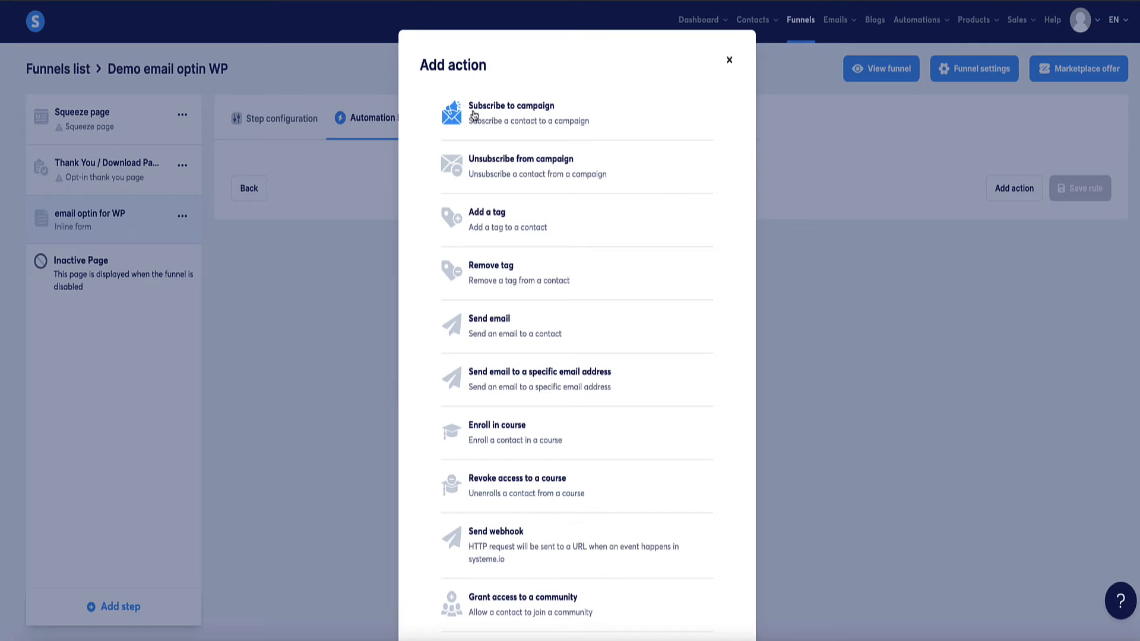
{"action": "left_click", "coordinate": [514, 114]}
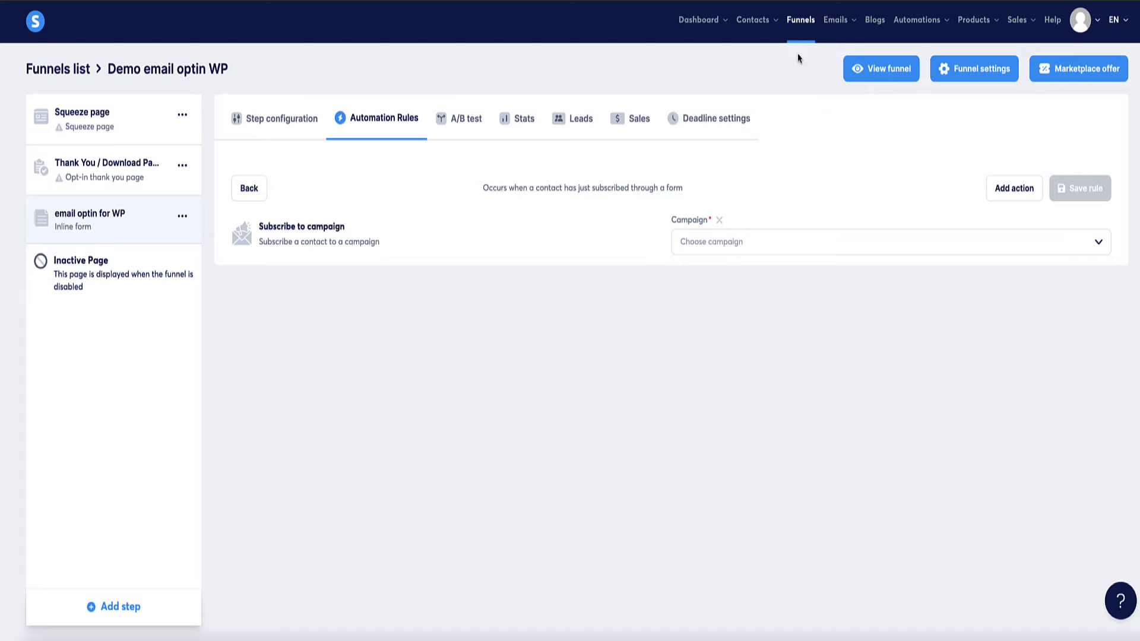
{"action": "left_click", "coordinate": [1087, 244]}
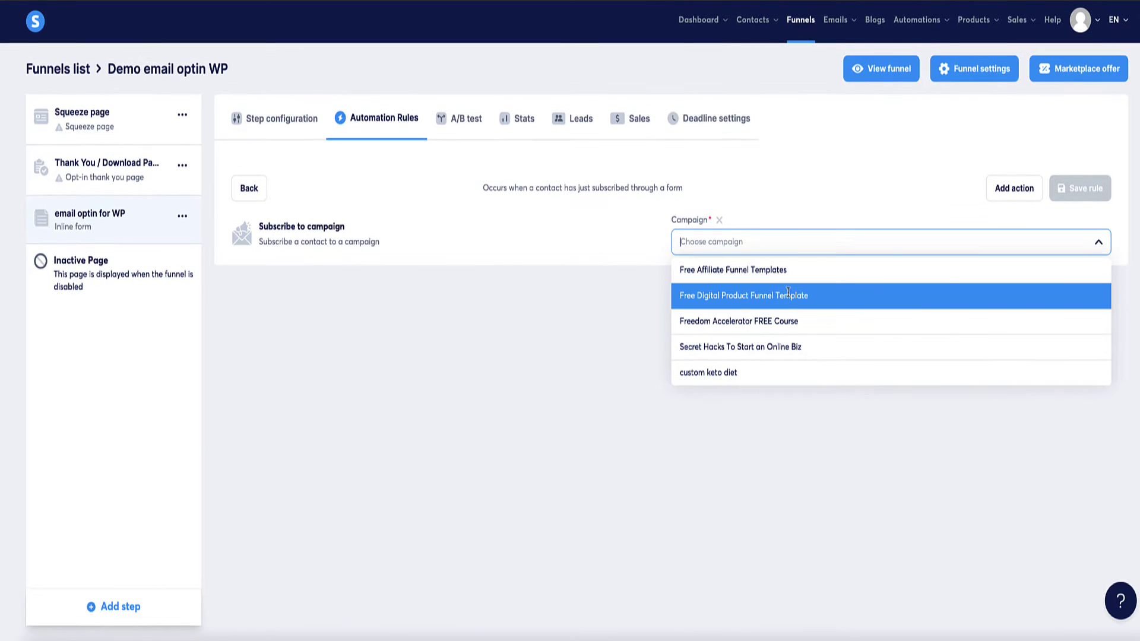
{"action": "left_click", "coordinate": [729, 299]}
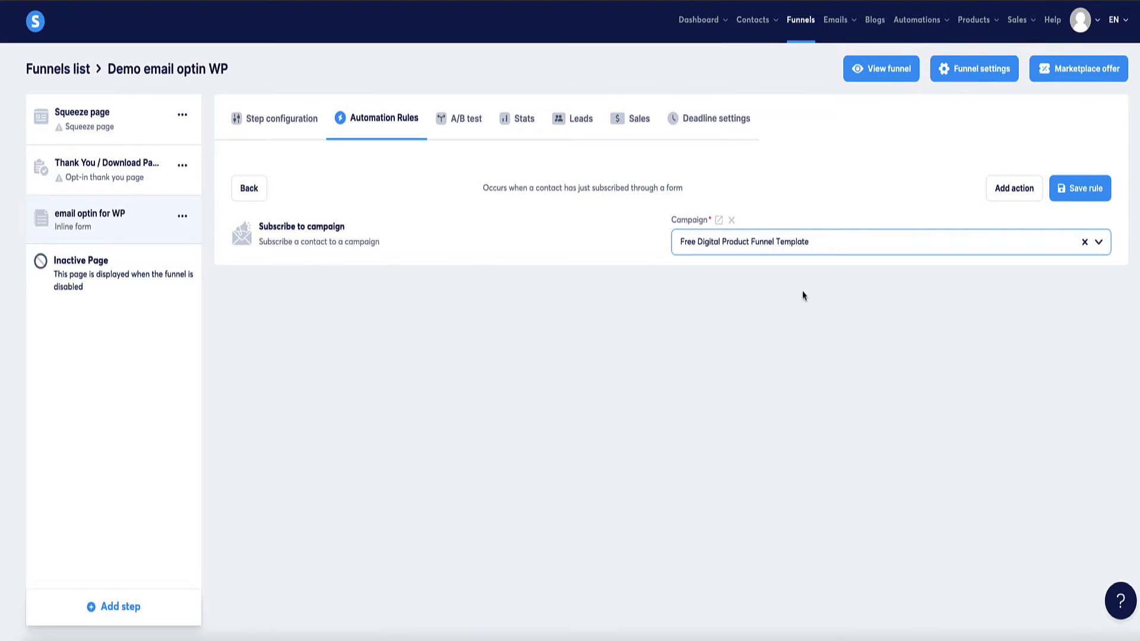
{"action": "left_click", "coordinate": [1078, 188]}
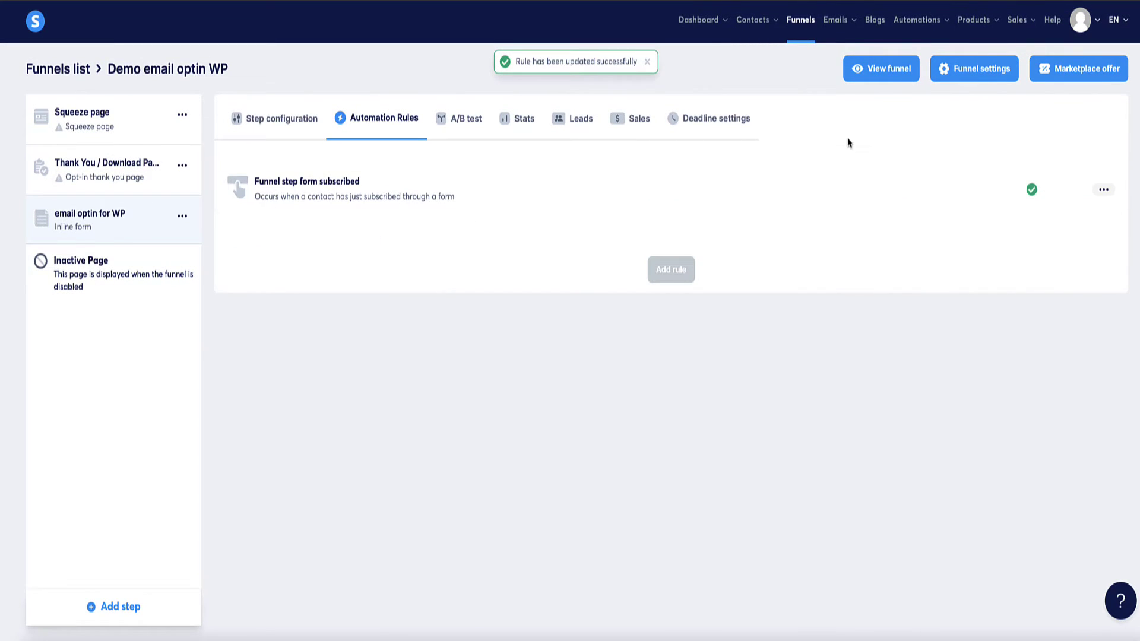
Copy the inline form's script tag from the email optin for WP step configuration.
{"action": "mouse_move", "coordinate": [917, 19]}
{"action": "mouse_move", "coordinate": [836, 20]}
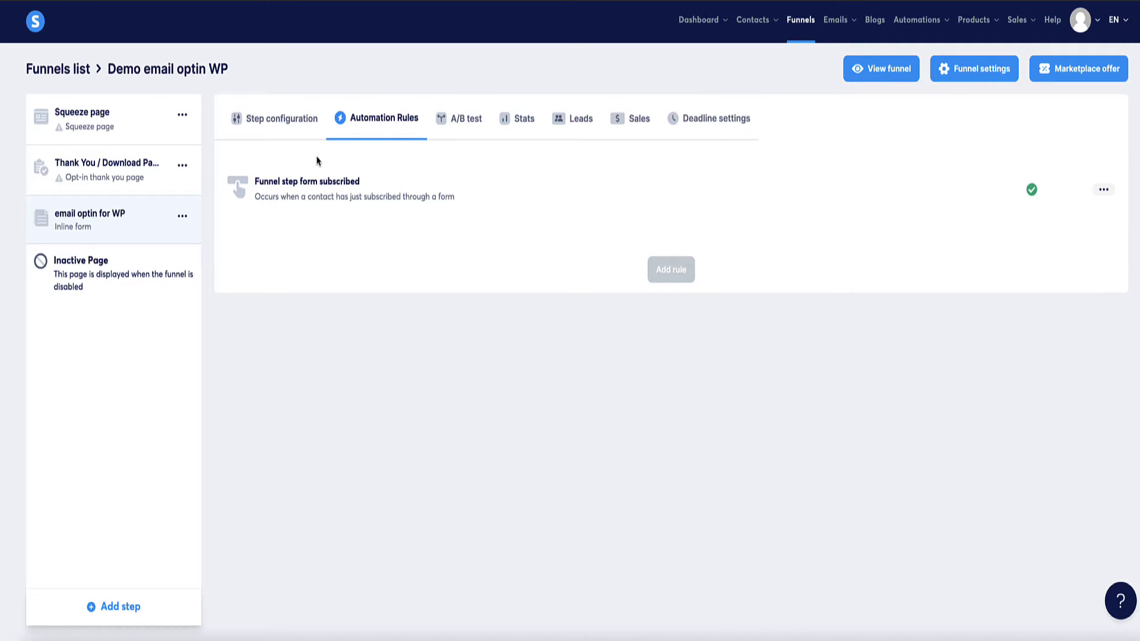
{"action": "left_click", "coordinate": [261, 119]}
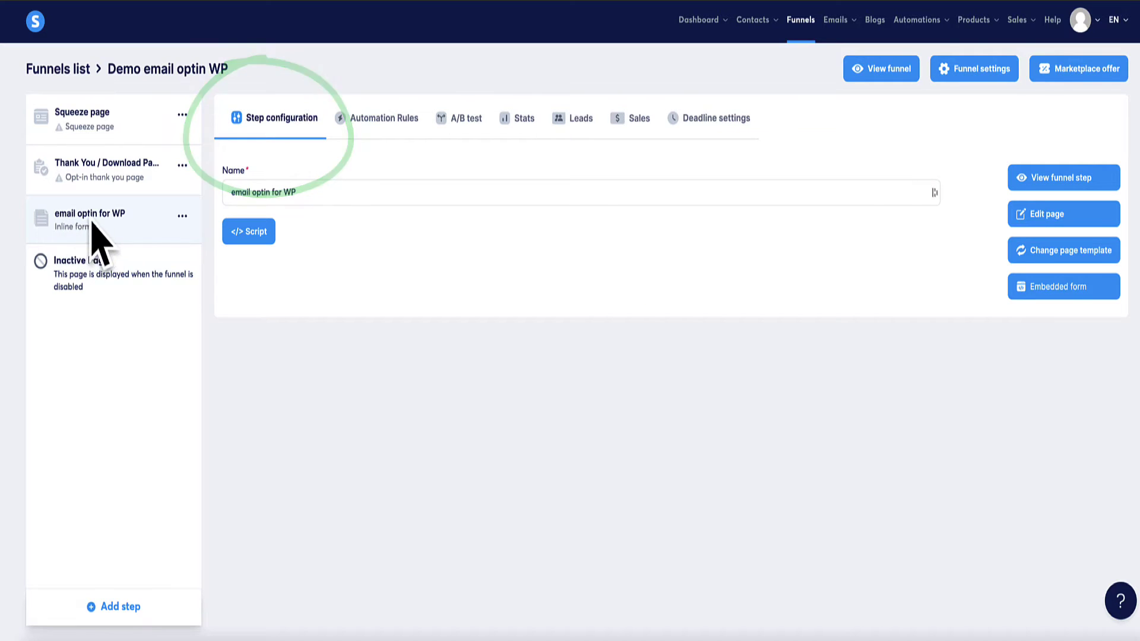
{"action": "left_click", "coordinate": [244, 236]}
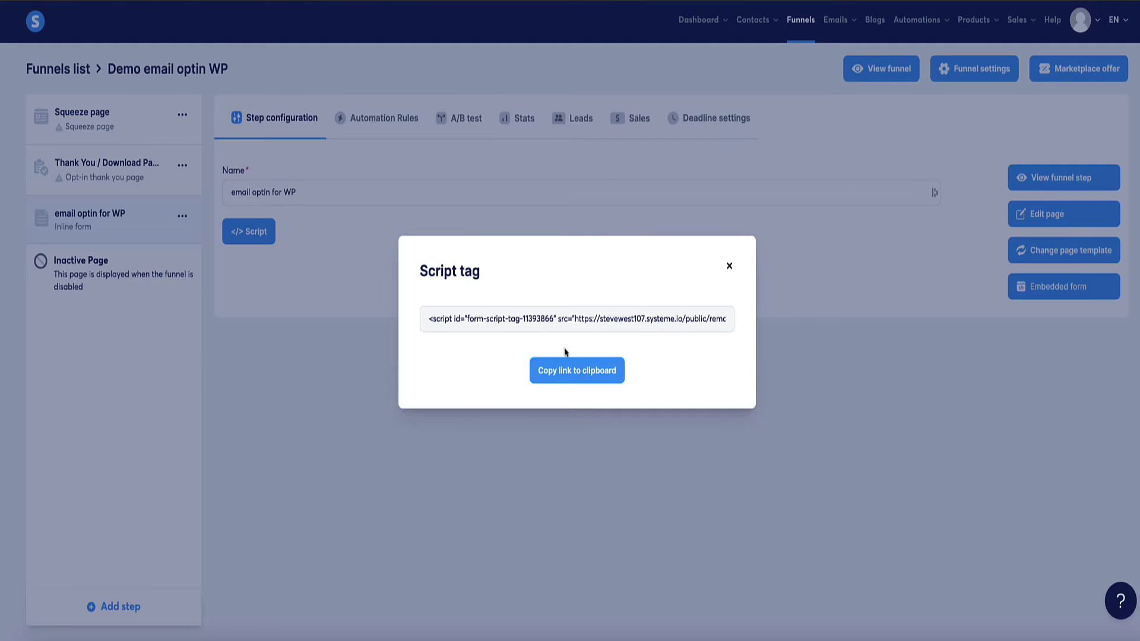
{"action": "left_click", "coordinate": [568, 370]}
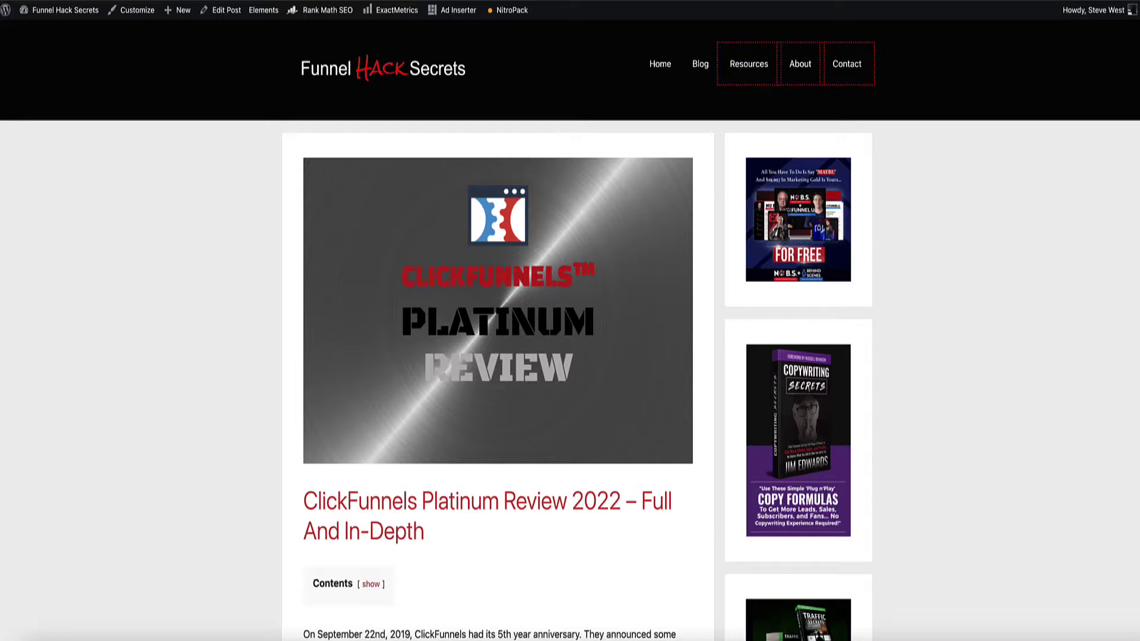
Switch to the WordPress ClickFunnels Platinum Review post and add an empty paragraph above the "The New ClickFunnels Platinum Plan" heading.
{"action": "scroll", "coordinate": [234, 241], "scroll_direction": "down", "scroll_amount": 3}
{"action": "scroll", "coordinate": [270, 223], "scroll_direction": "down", "scroll_amount": 5}
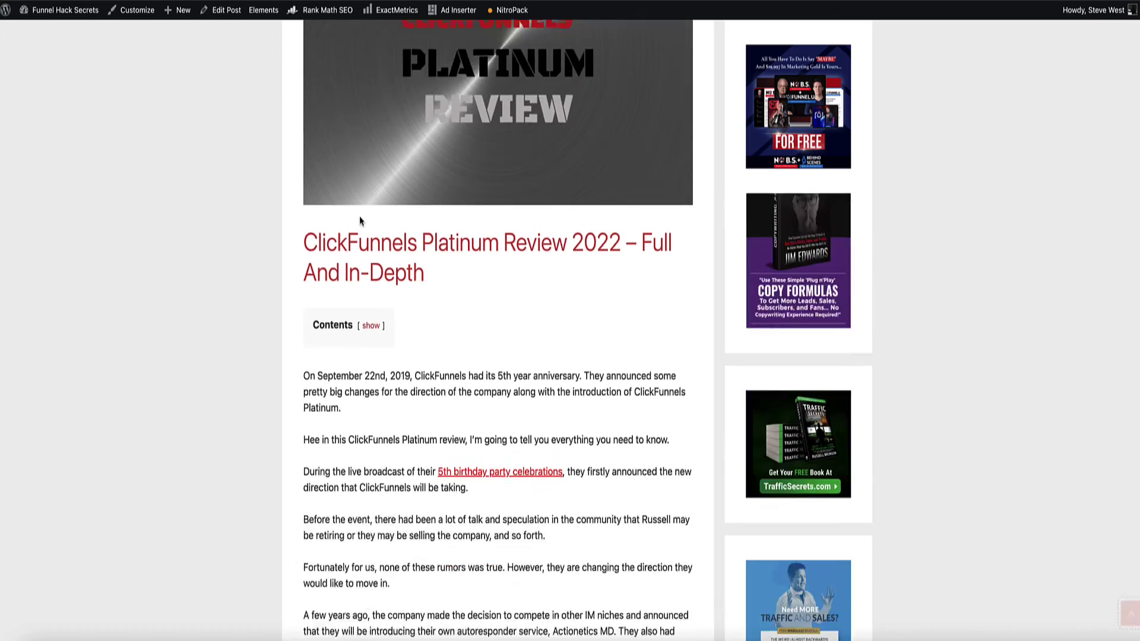
{"action": "scroll", "coordinate": [277, 223], "scroll_direction": "down", "scroll_amount": 10}
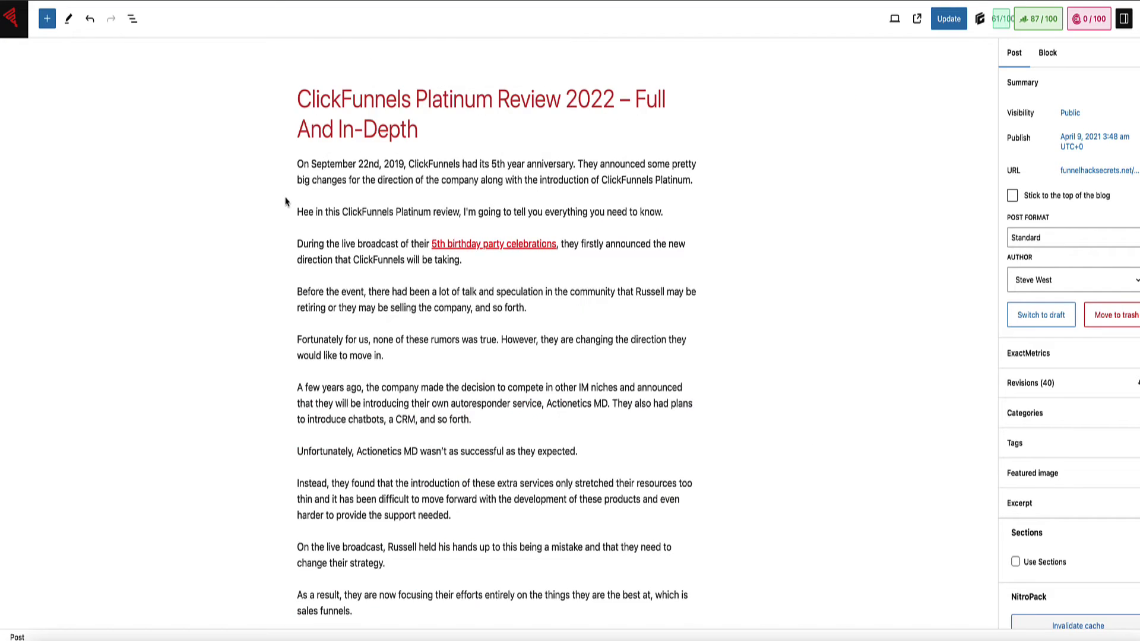
{"action": "scroll", "coordinate": [297, 186], "scroll_direction": "down", "scroll_amount": 15}
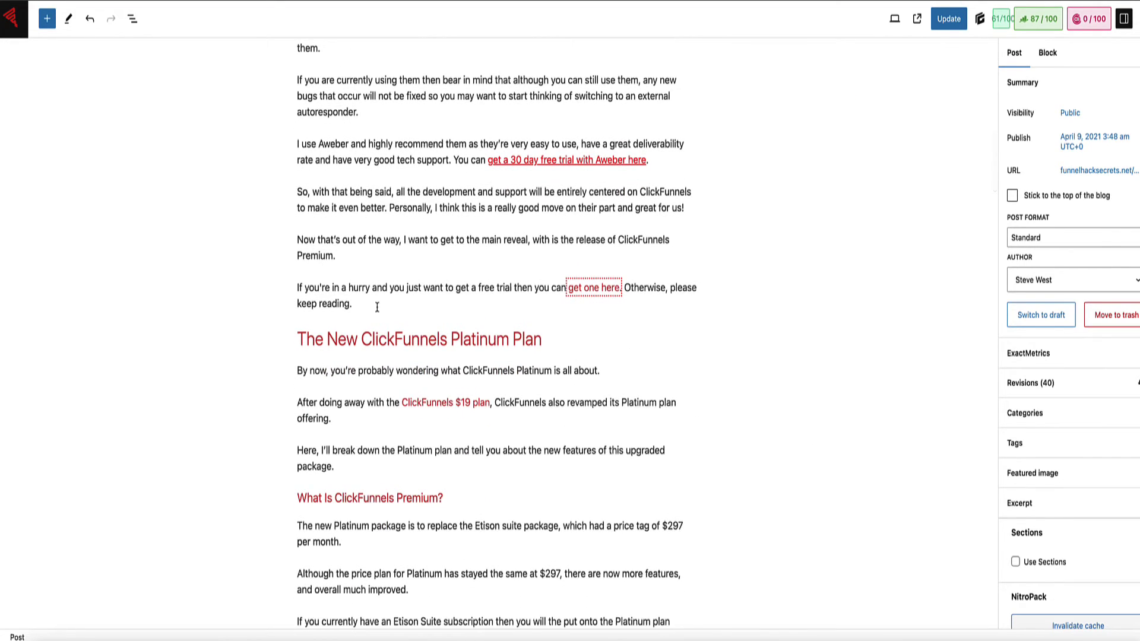
{"action": "left_click", "coordinate": [376, 305]}
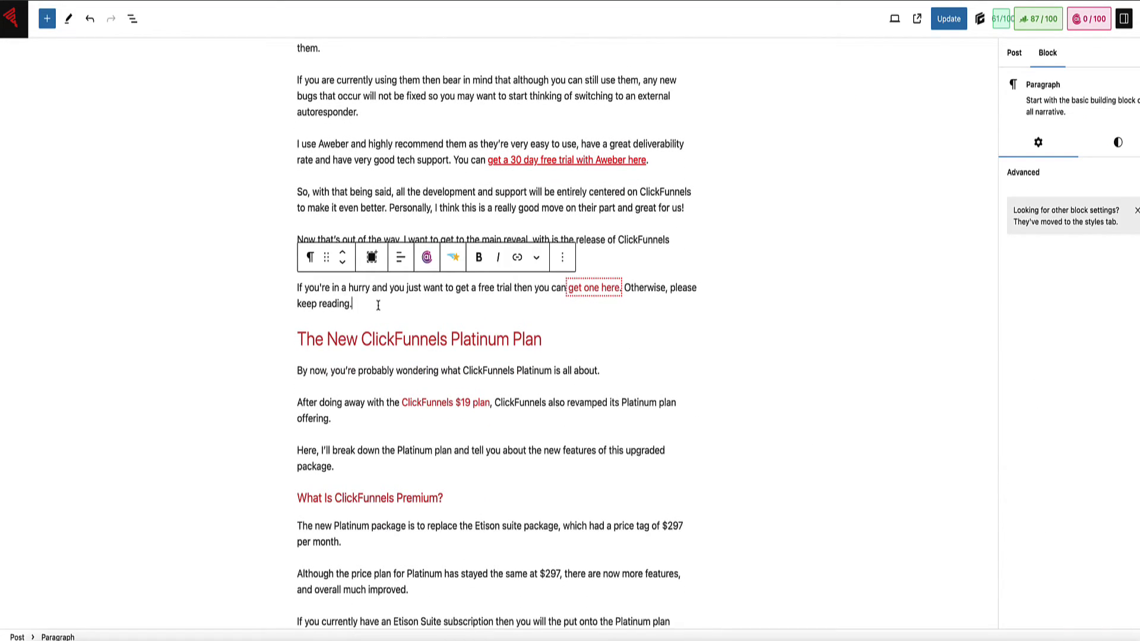
{"action": "key", "text": "Return"}
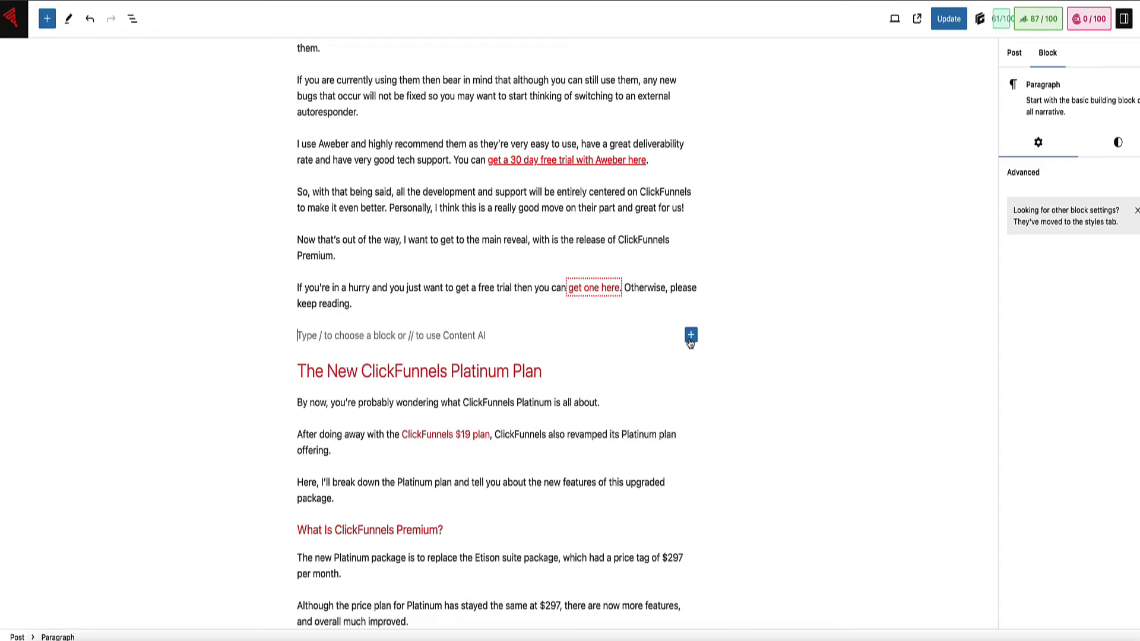
Insert a Custom HTML block at the empty paragraph, paste the copied form script into it, and update the post.
{"action": "left_click", "coordinate": [690, 342]}
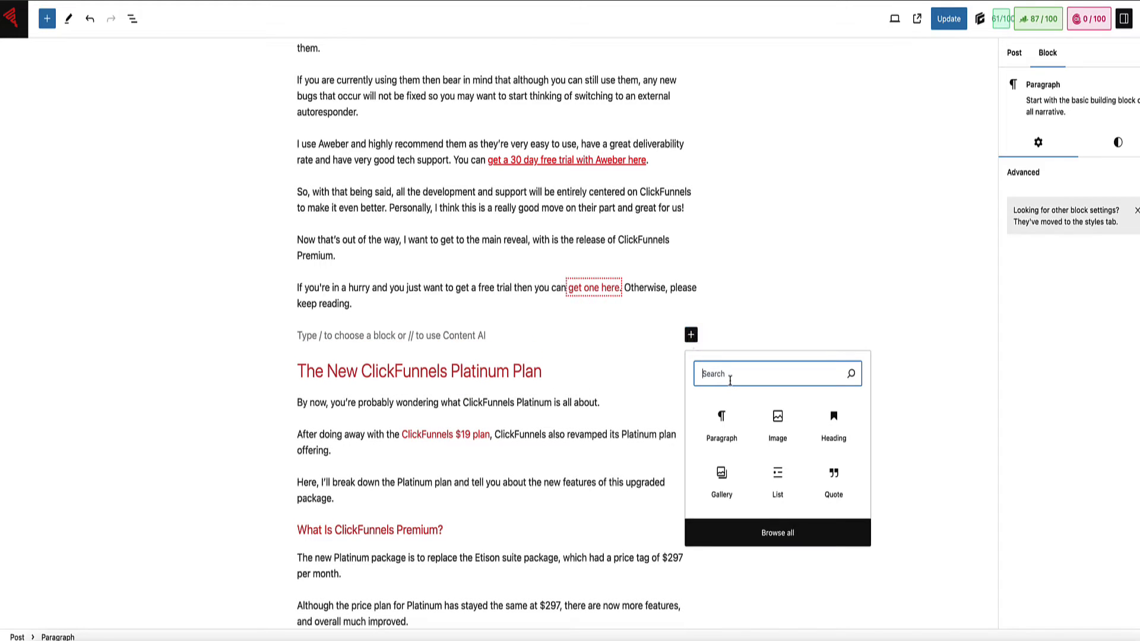
{"action": "type", "text": "html"}
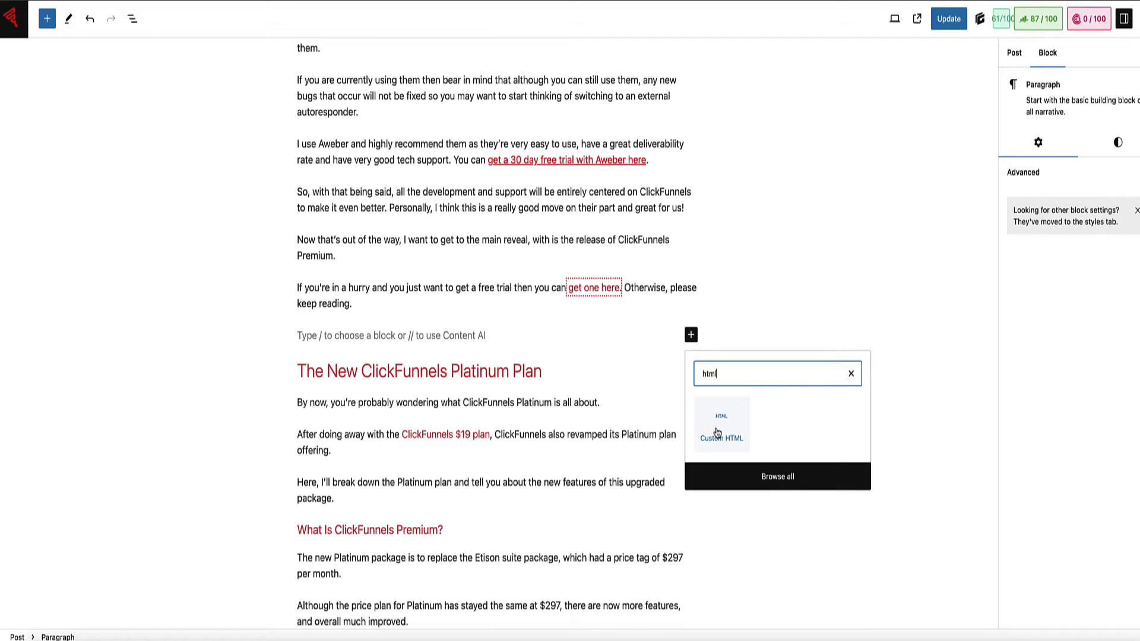
{"action": "left_click", "coordinate": [721, 428]}
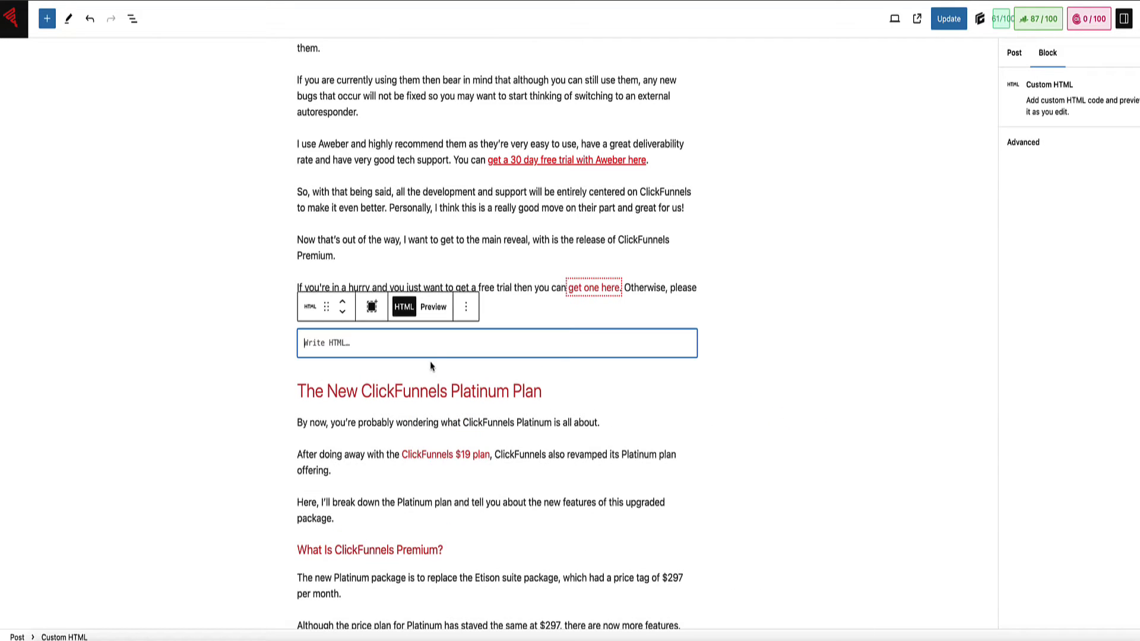
{"action": "key", "text": "ctrl+v"}
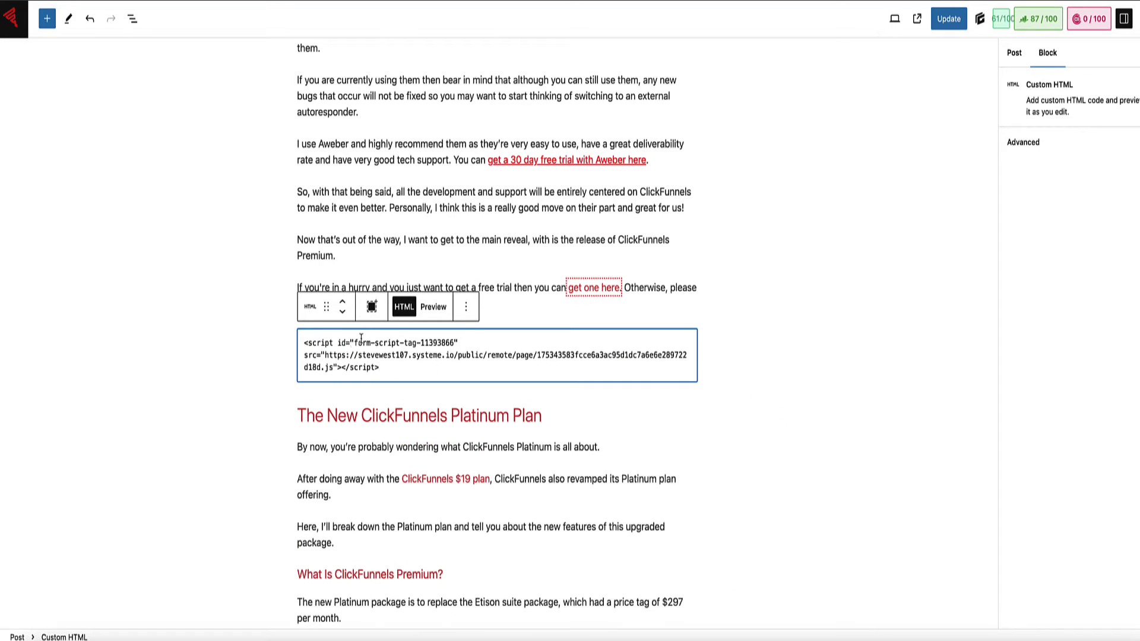
{"action": "left_click", "coordinate": [949, 19]}
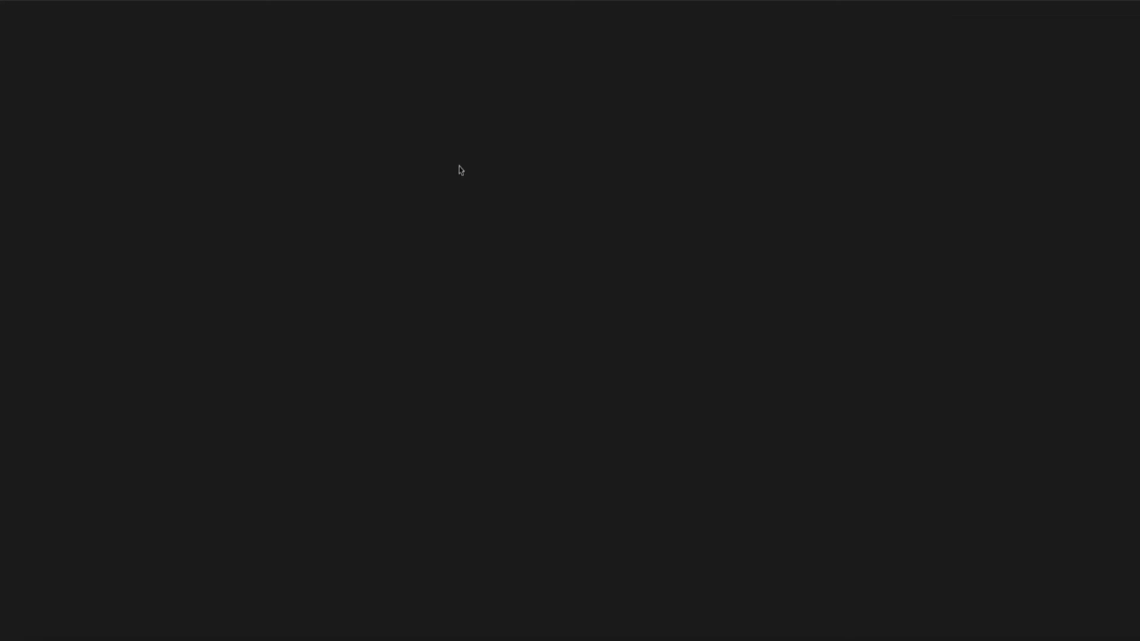
Search for the Ad Inserter plugin among the WordPress plugins available to add.
{"action": "scroll", "coordinate": [236, 180], "scroll_direction": "down", "scroll_amount": 6}
{"action": "scroll", "coordinate": [230, 180], "scroll_direction": "down", "scroll_amount": 20}
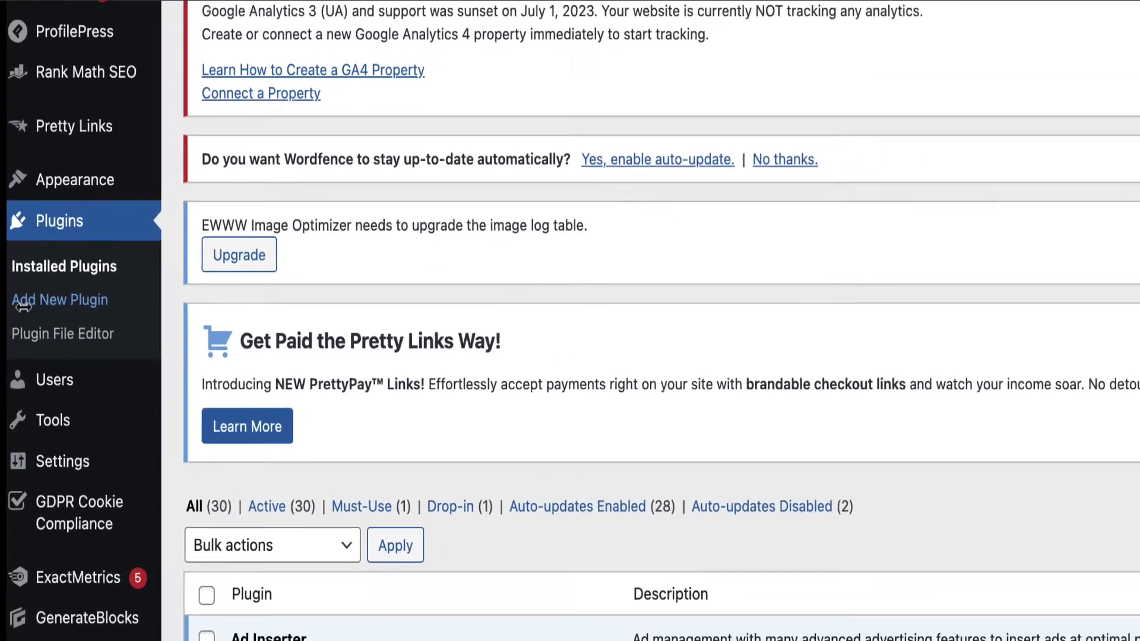
{"action": "left_click", "coordinate": [23, 302]}
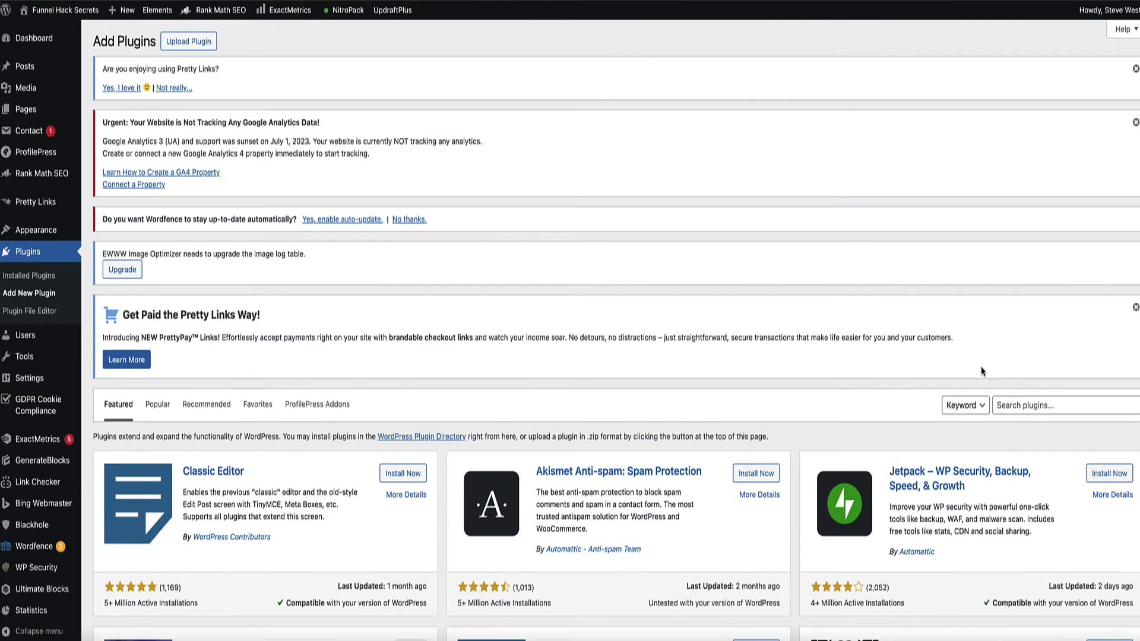
{"action": "left_click", "coordinate": [1018, 404]}
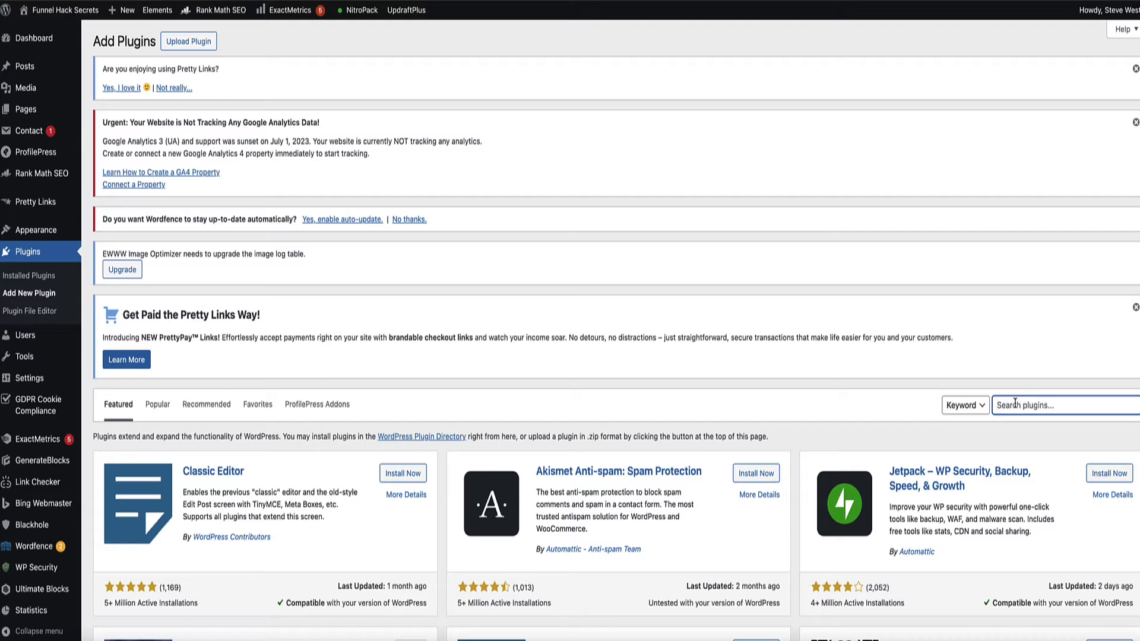
{"action": "type", "text": "Ad Inserter"}
{"action": "scroll", "coordinate": [169, 261], "scroll_direction": "down", "scroll_amount": 3}
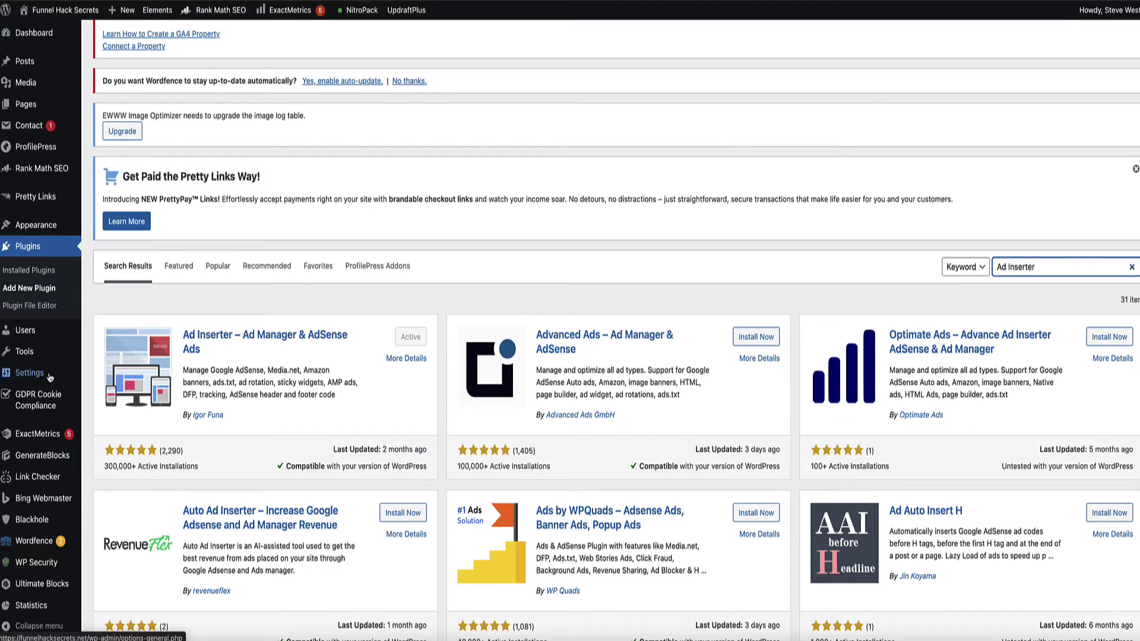
Open the Ad Inserter settings and launch the visual code editor for Block 2.
{"action": "mouse_move", "coordinate": [35, 373]}
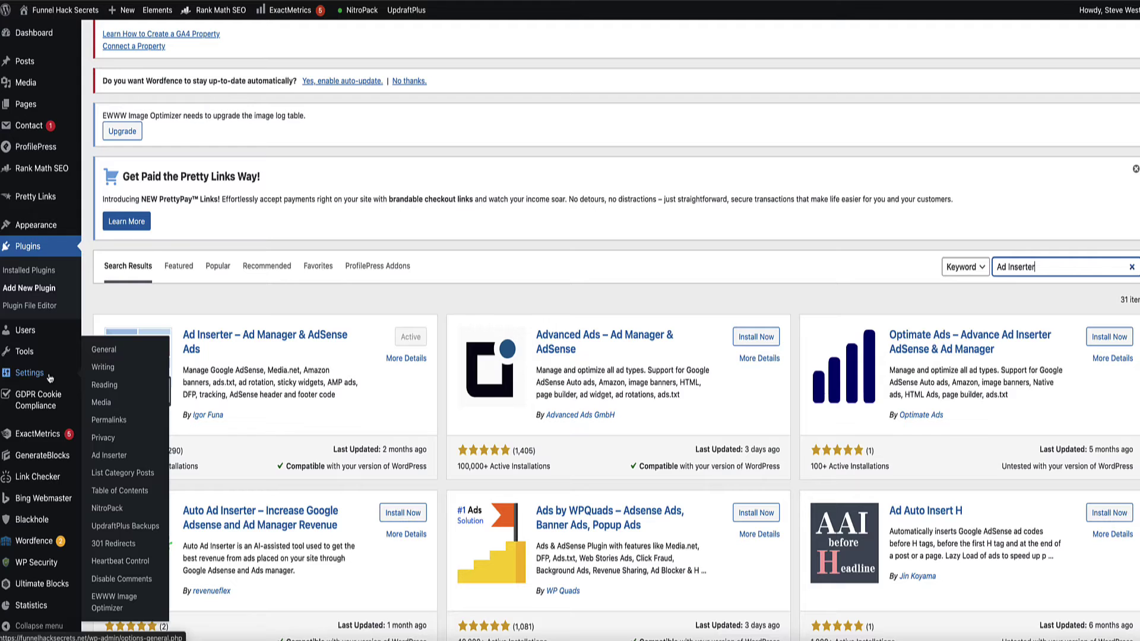
{"action": "left_click", "coordinate": [116, 463]}
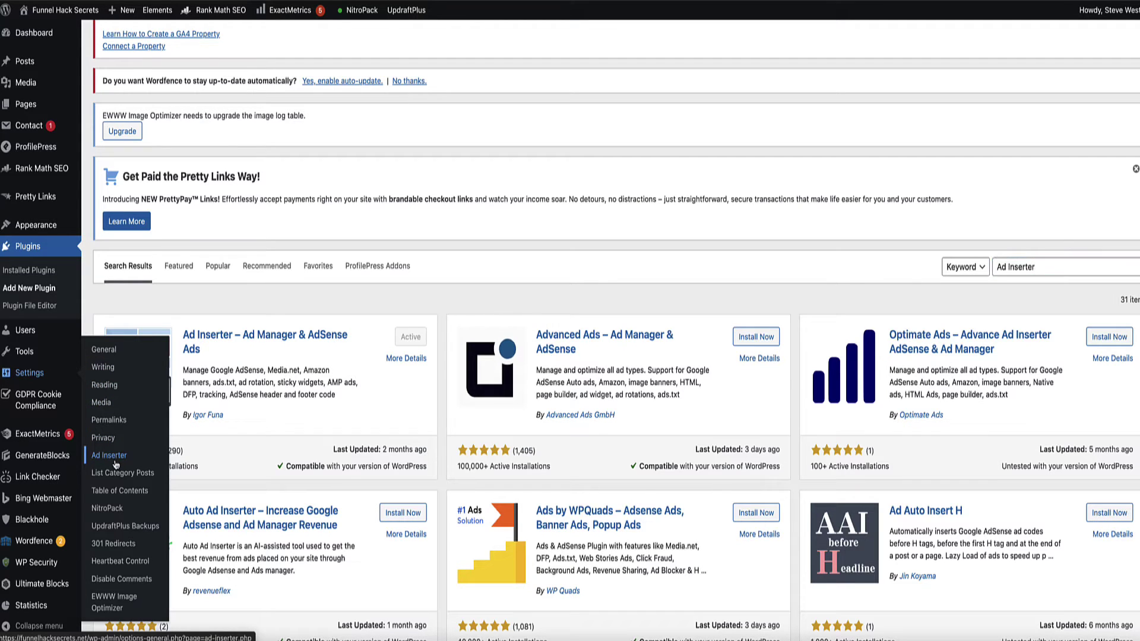
{"action": "scroll", "coordinate": [308, 261], "scroll_direction": "down", "scroll_amount": 4}
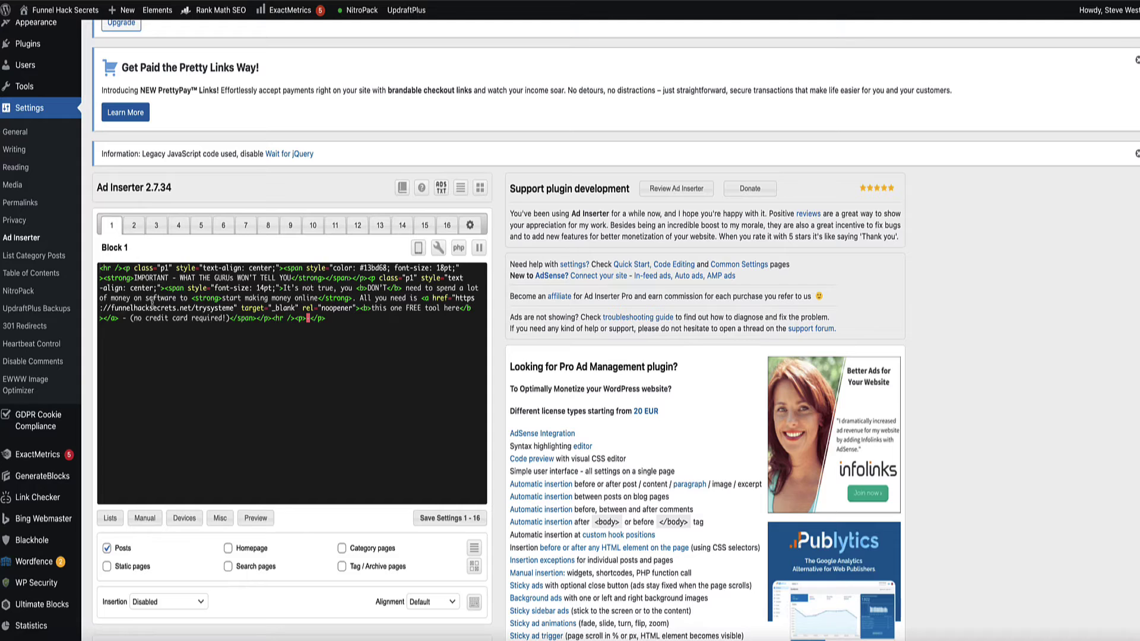
{"action": "left_click", "coordinate": [132, 228]}
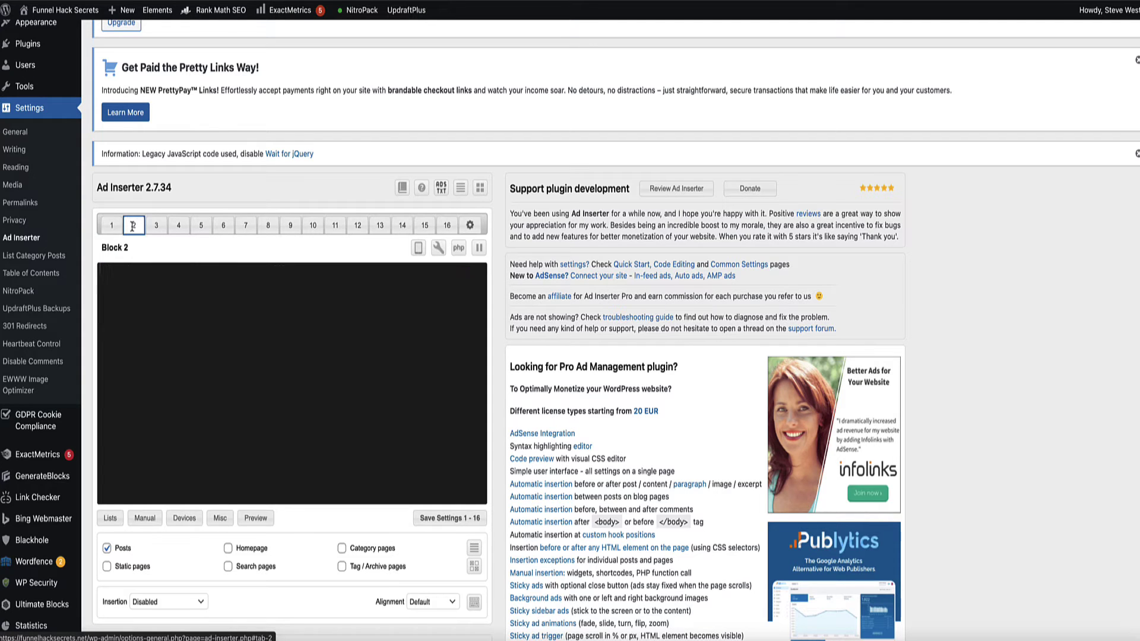
{"action": "left_click", "coordinate": [438, 254]}
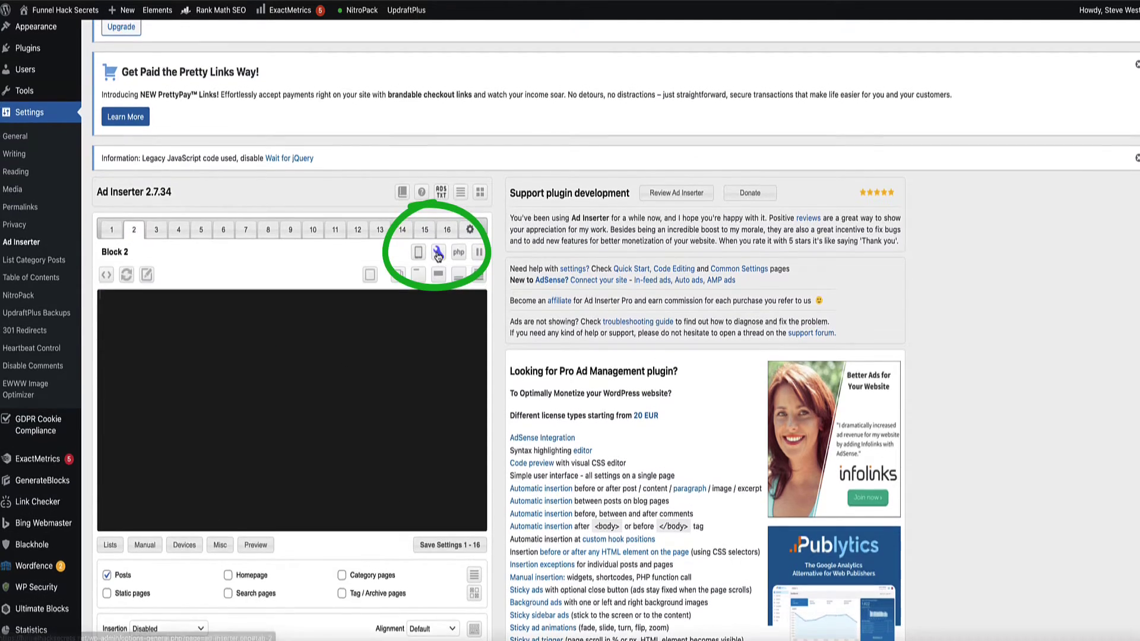
{"action": "left_click", "coordinate": [147, 275]}
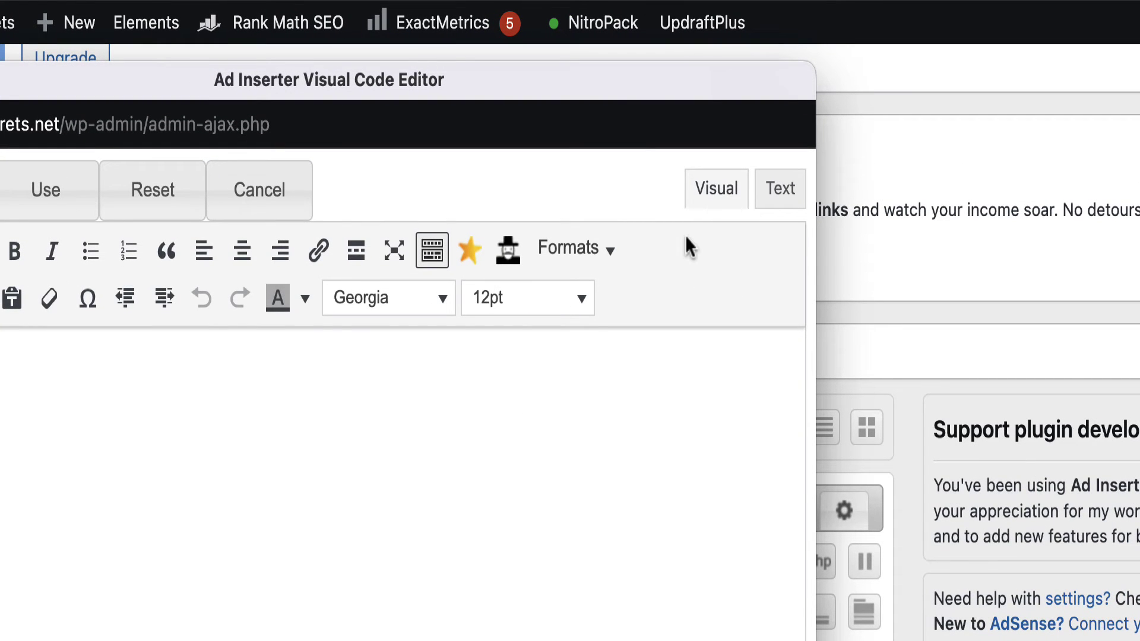
Paste the copied inline form script as text in the visual code editor and apply it to Block 2.
{"action": "left_click", "coordinate": [776, 189]}
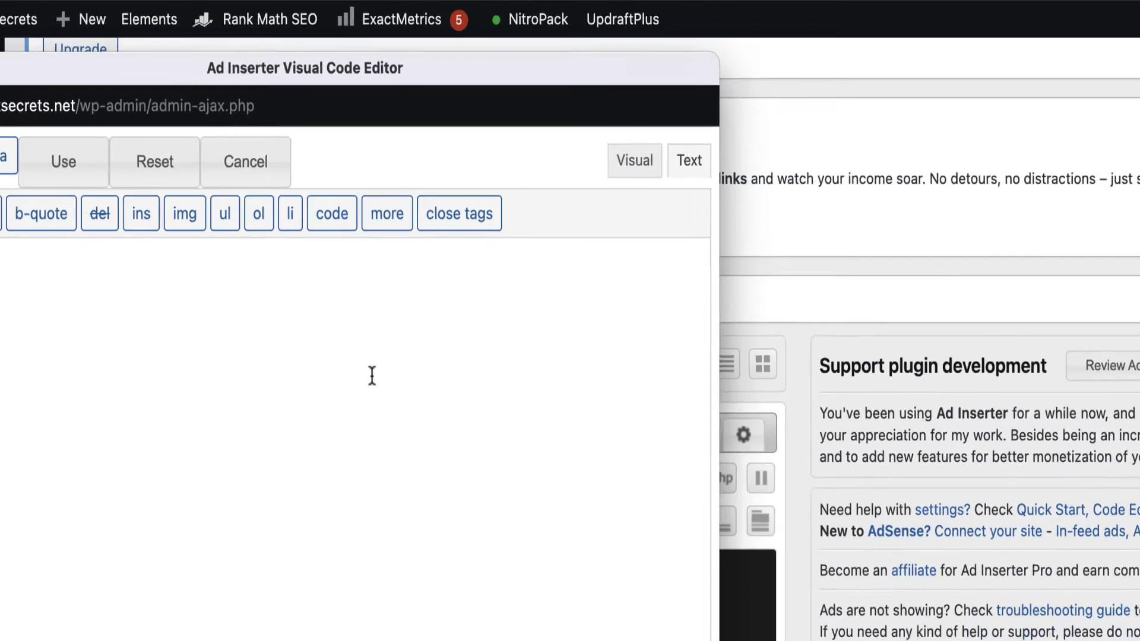
{"action": "type", "text": "<script id=\"form-script-tag-11393866\" src=\"https://stevewest107.systeme.io/public/remote/page/175343583fcce6a3ac95d1dc7a6e6e289722d18d.js\"></script>"}
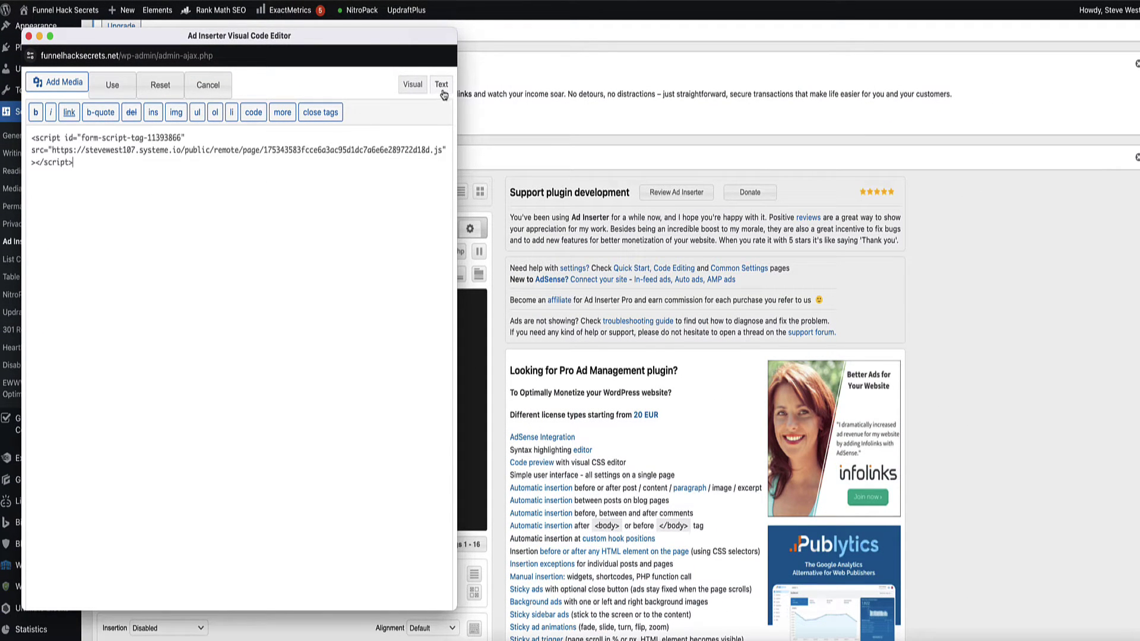
{"action": "left_click", "coordinate": [414, 88]}
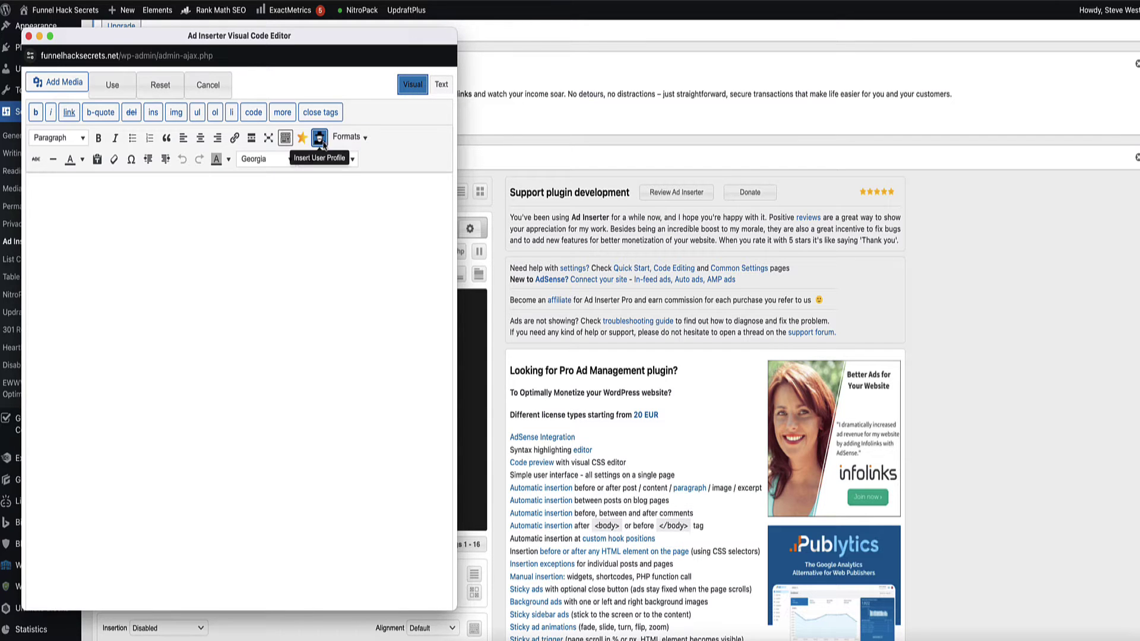
{"action": "left_click", "coordinate": [110, 88]}
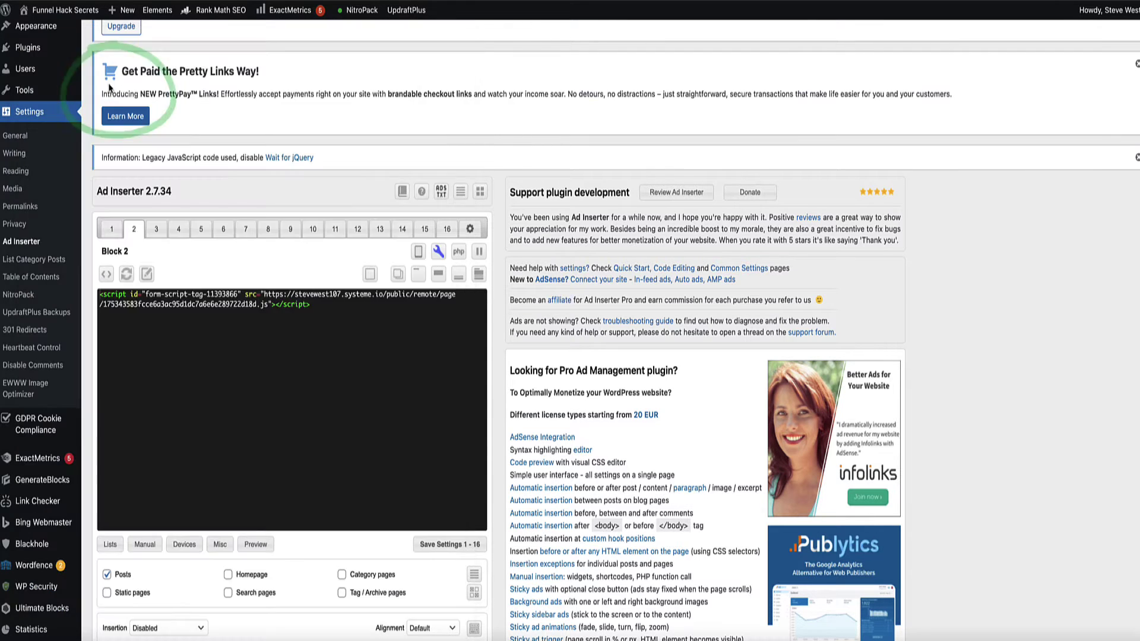
Set Block 2's insertion to Before paragraph with paragraph number 10.
{"action": "scroll", "coordinate": [163, 197], "scroll_direction": "down", "scroll_amount": 3}
{"action": "scroll", "coordinate": [213, 343], "scroll_direction": "down", "scroll_amount": 1}
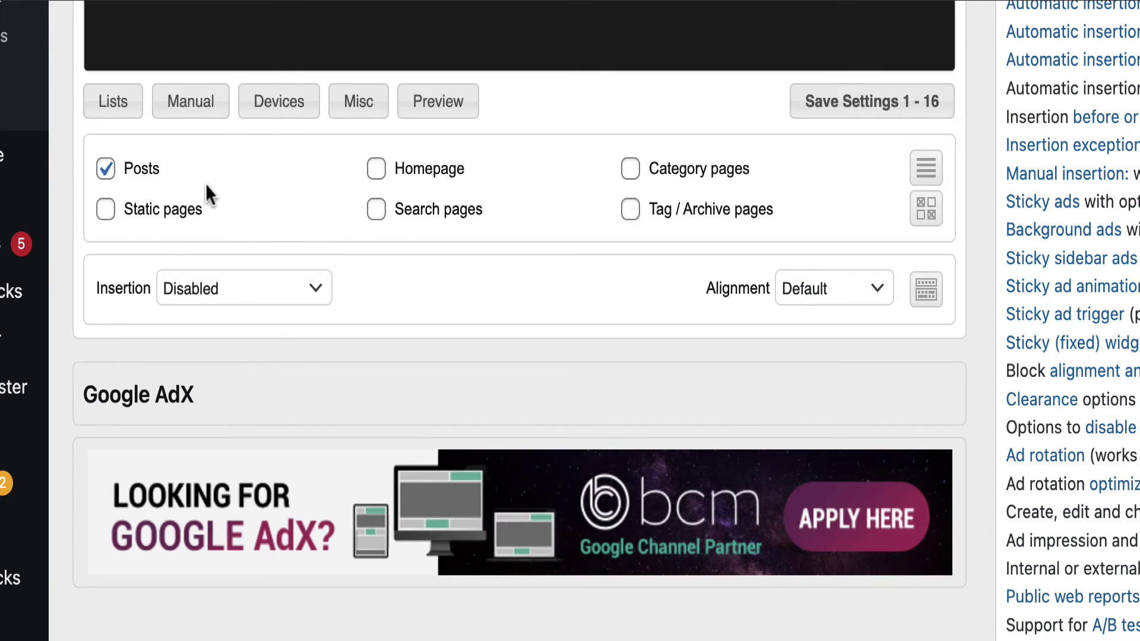
{"action": "scroll", "coordinate": [300, 191], "scroll_direction": "down", "scroll_amount": 2}
{"action": "left_click", "coordinate": [315, 239]}
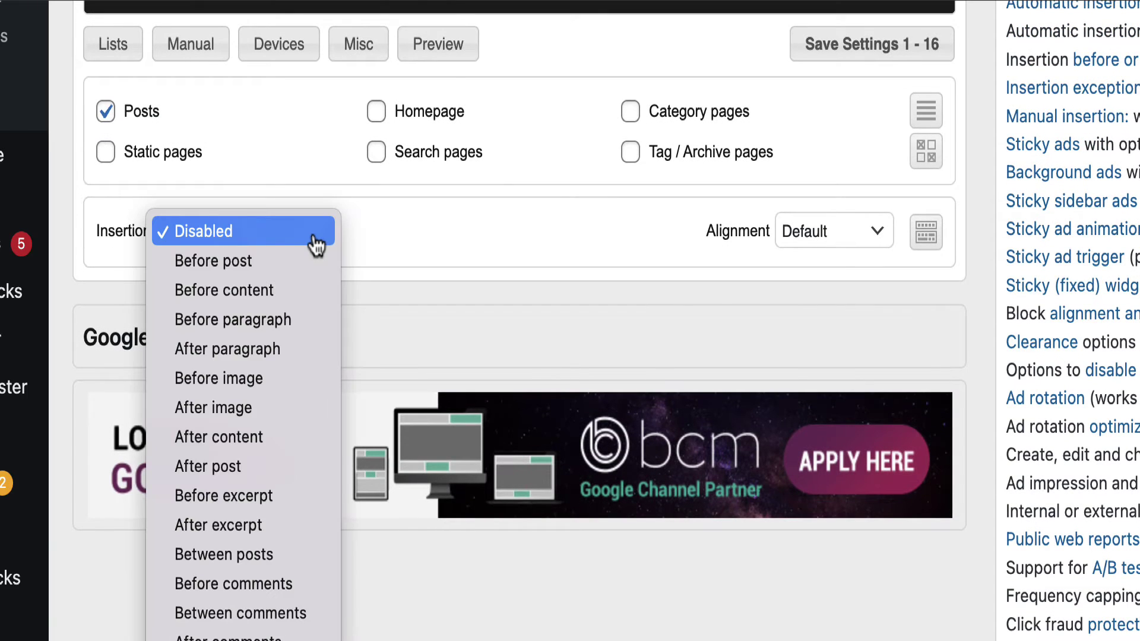
{"action": "left_click", "coordinate": [171, 245]}
{"action": "left_click", "coordinate": [315, 247]}
{"action": "scroll", "coordinate": [315, 279], "scroll_direction": "down", "scroll_amount": 2}
{"action": "scroll", "coordinate": [315, 280], "scroll_direction": "down", "scroll_amount": 1}
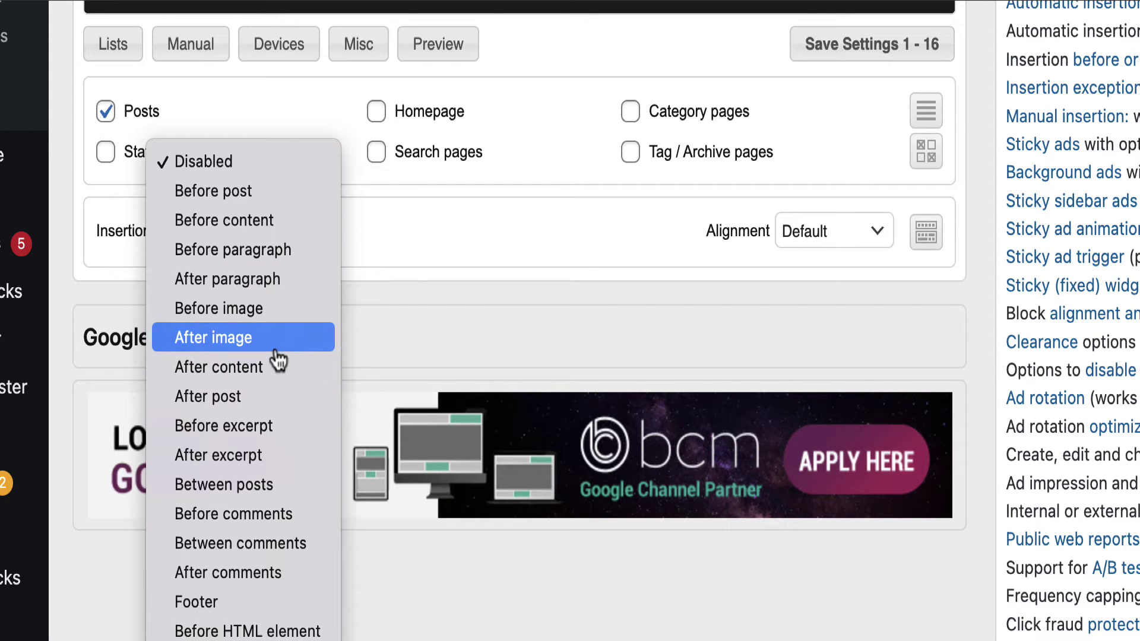
{"action": "left_click", "coordinate": [220, 262]}
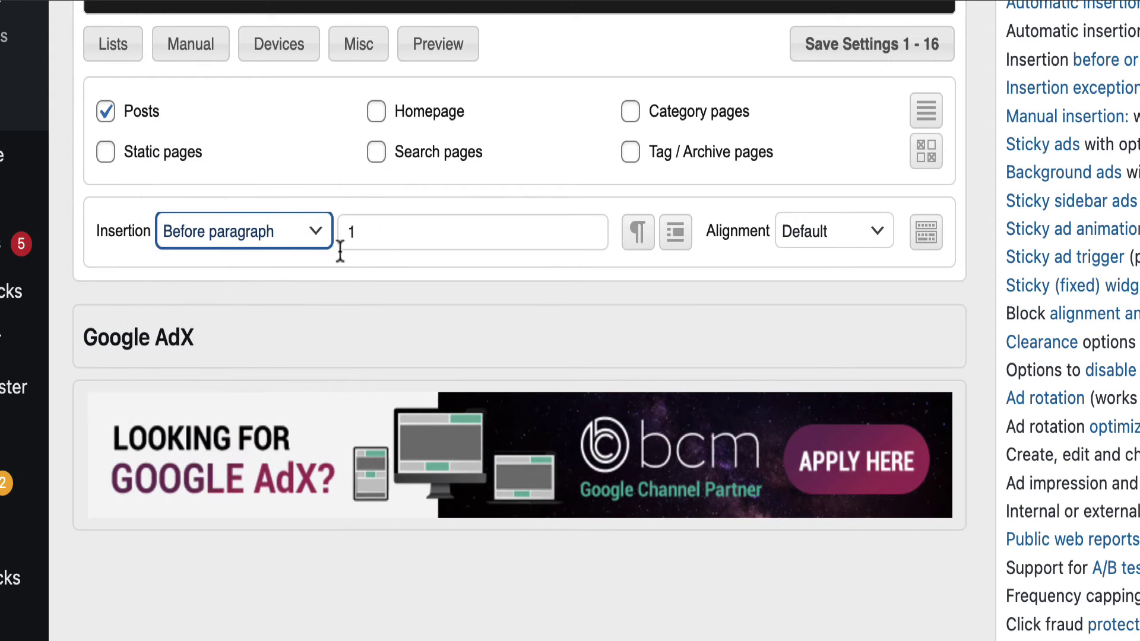
{"action": "left_click_drag", "start_coordinate": [382, 236], "coordinate": [331, 245]}
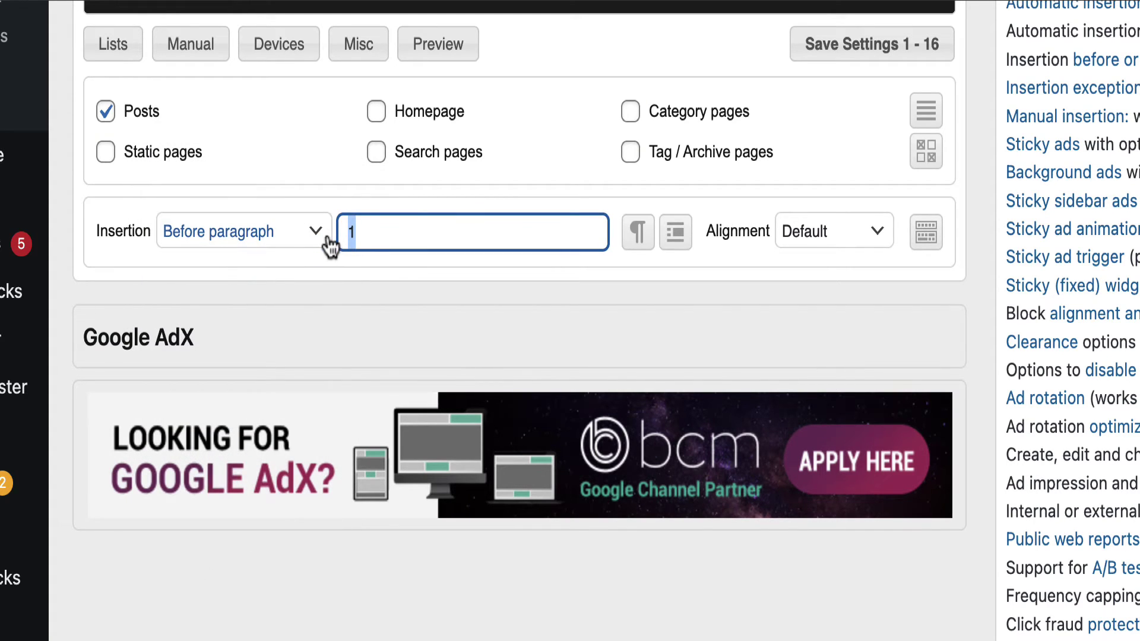
{"action": "type", "text": "10"}
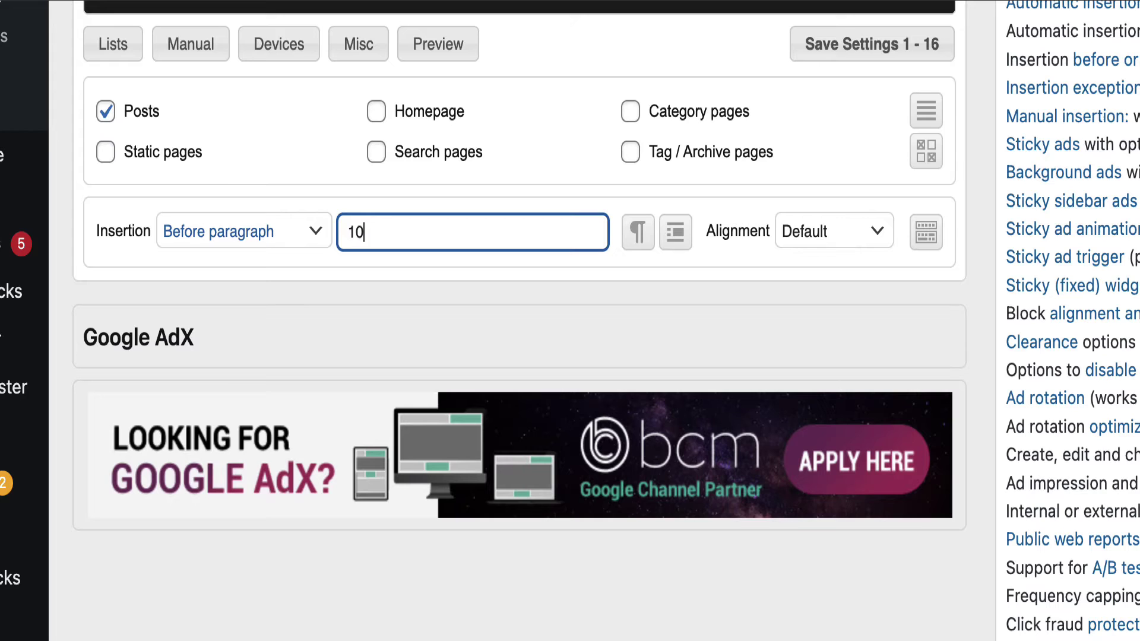
Change Block 2's insertion to Before image with image number 1.
{"action": "left_click", "coordinate": [317, 240]}
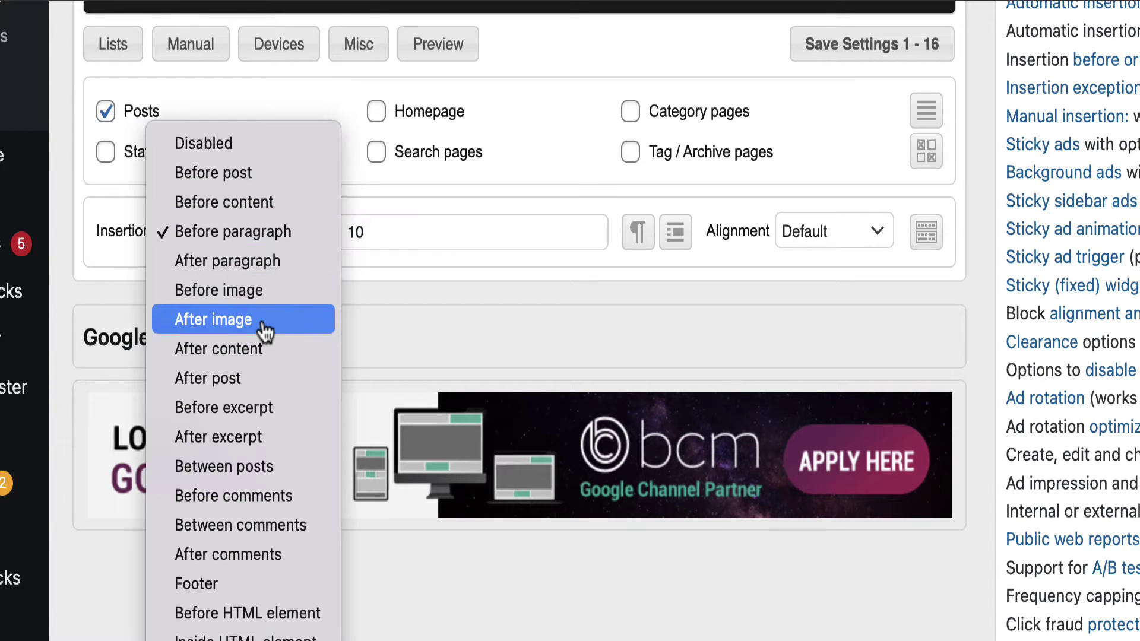
{"action": "left_click", "coordinate": [241, 298]}
{"action": "left_click_drag", "start_coordinate": [367, 235], "coordinate": [360, 234]}
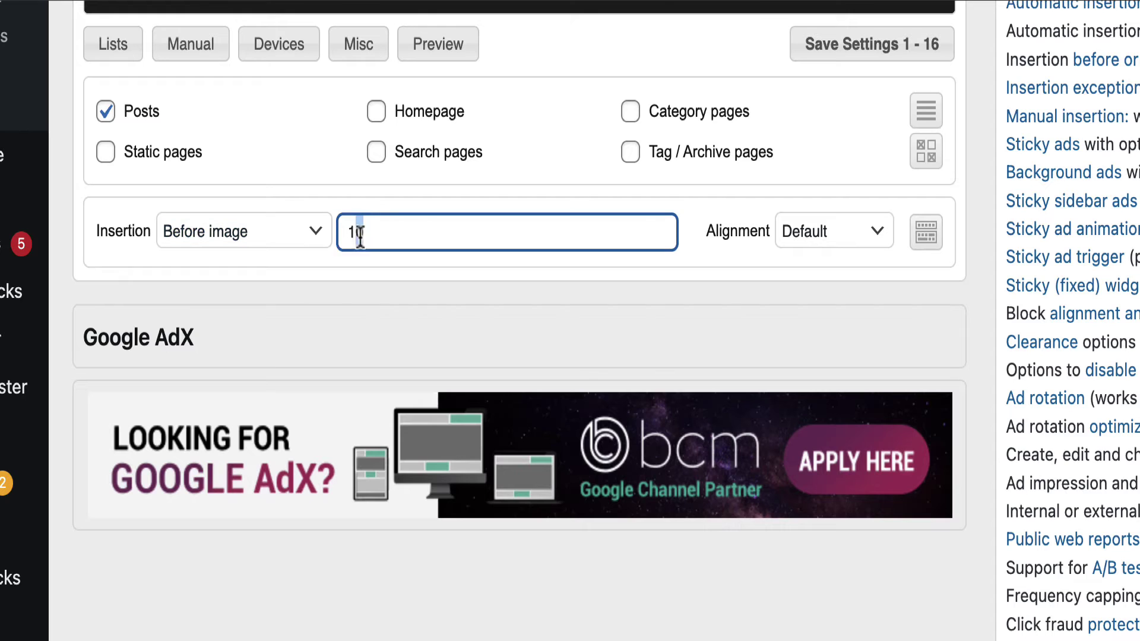
{"action": "key", "text": "BackSpace"}
Set Block 2's insertion to Before content and save the Ad Inserter settings.
{"action": "left_click", "coordinate": [325, 242]}
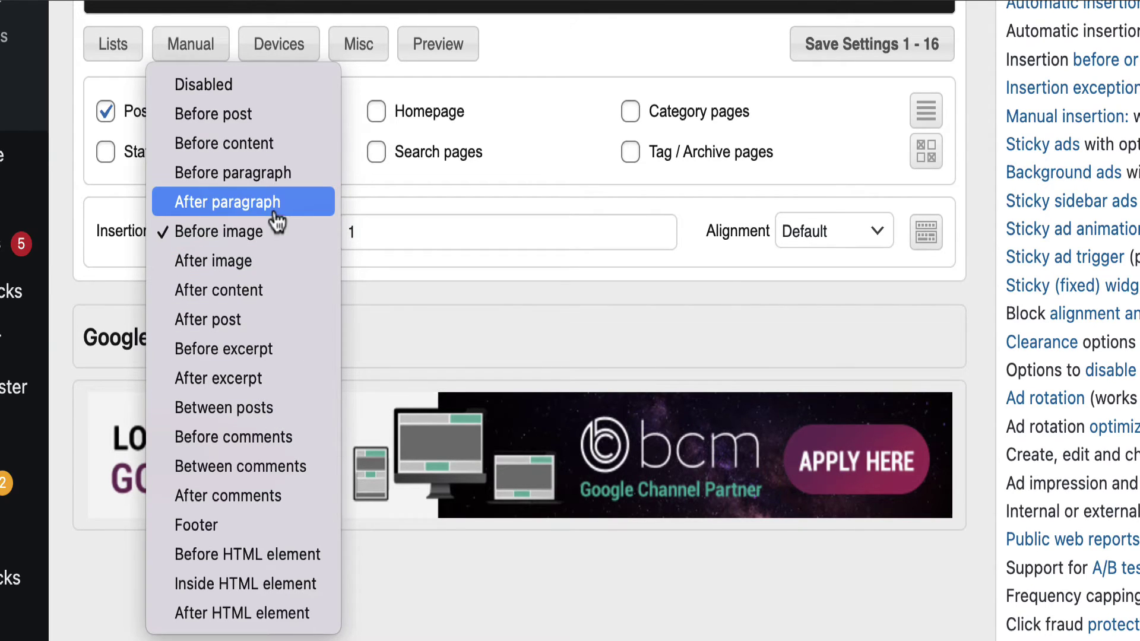
{"action": "left_click", "coordinate": [252, 144]}
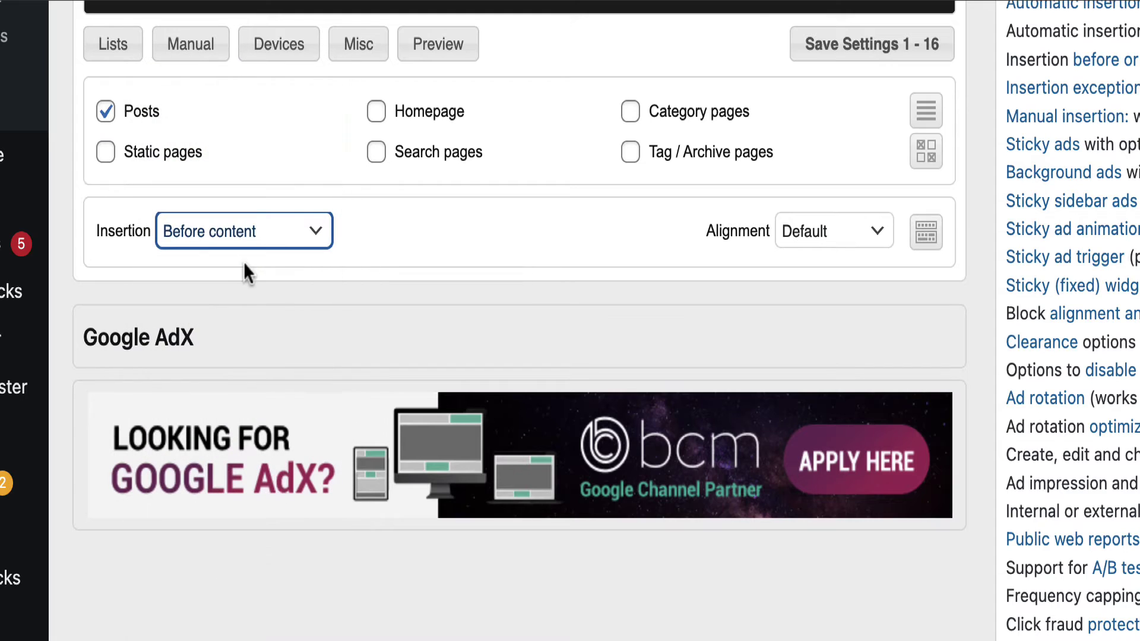
{"action": "left_click", "coordinate": [847, 60]}
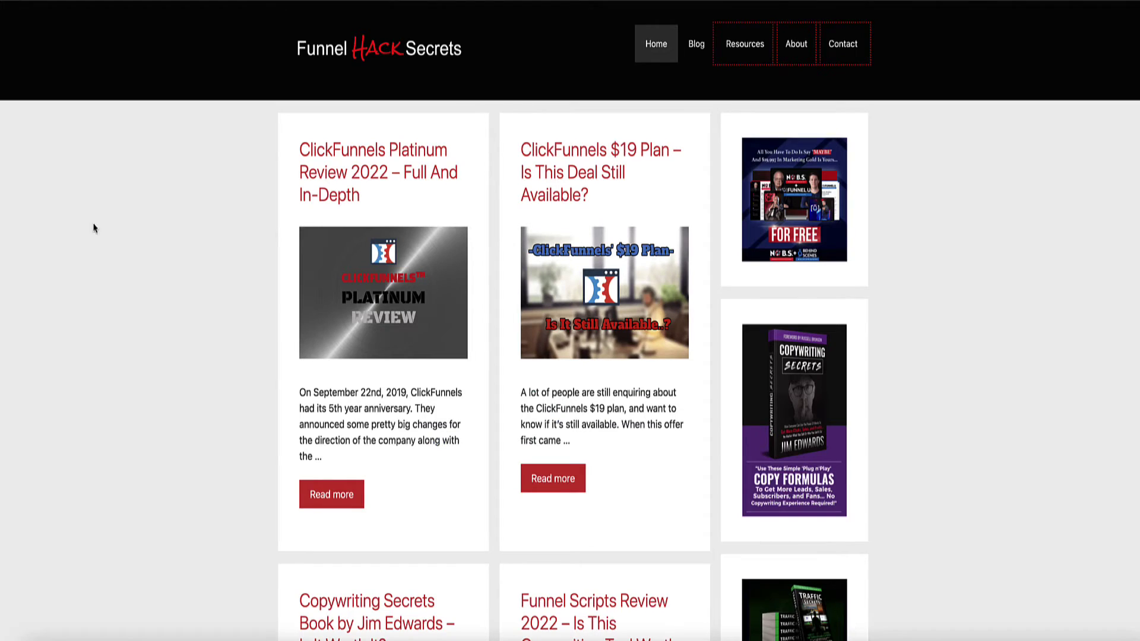
Open the ClickFunnels $19 Plan post on the live site, check the opt-in form placement, and return to the post list.
{"action": "scroll", "coordinate": [103, 213], "scroll_direction": "down", "scroll_amount": 3}
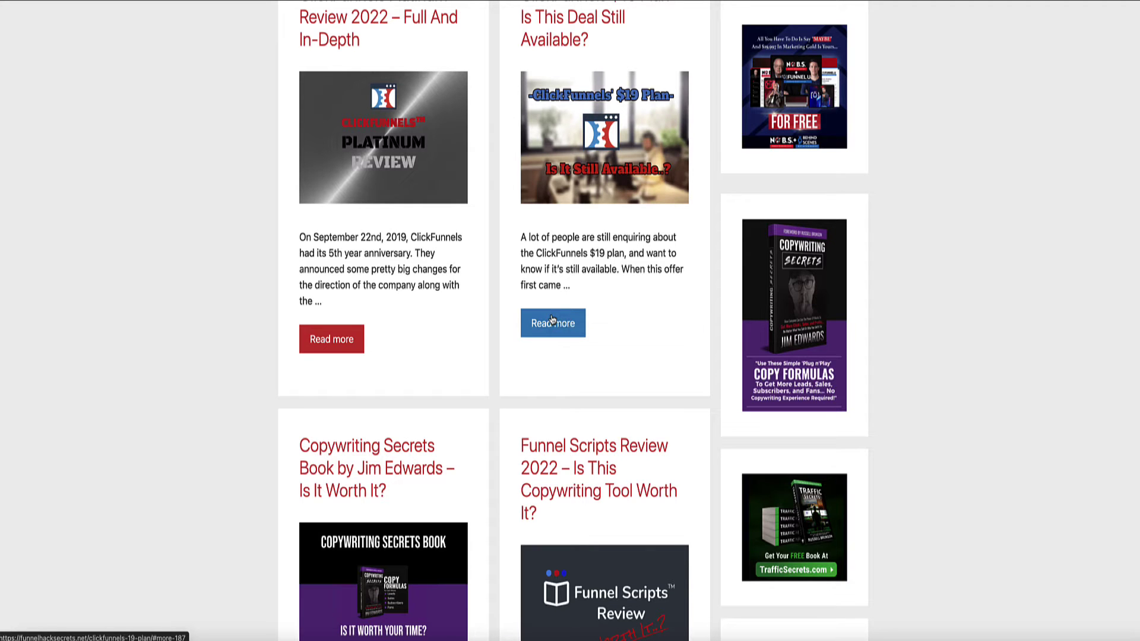
{"action": "left_click", "coordinate": [551, 320]}
{"action": "scroll", "coordinate": [116, 257], "scroll_direction": "down", "scroll_amount": 6}
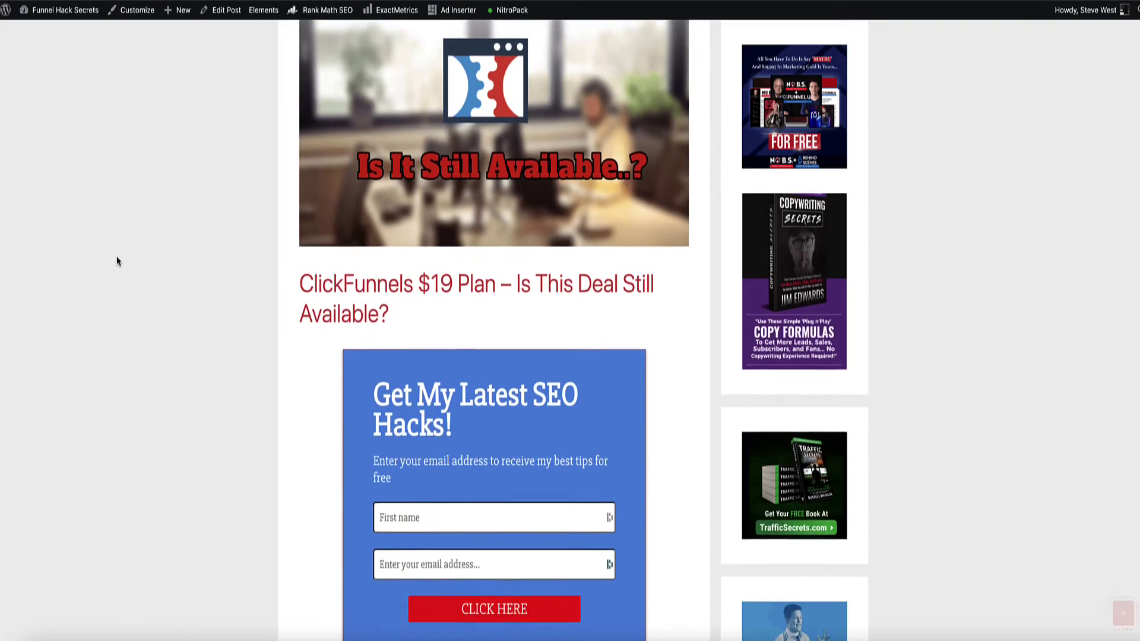
{"action": "scroll", "coordinate": [354, 306], "scroll_direction": "down", "scroll_amount": 1}
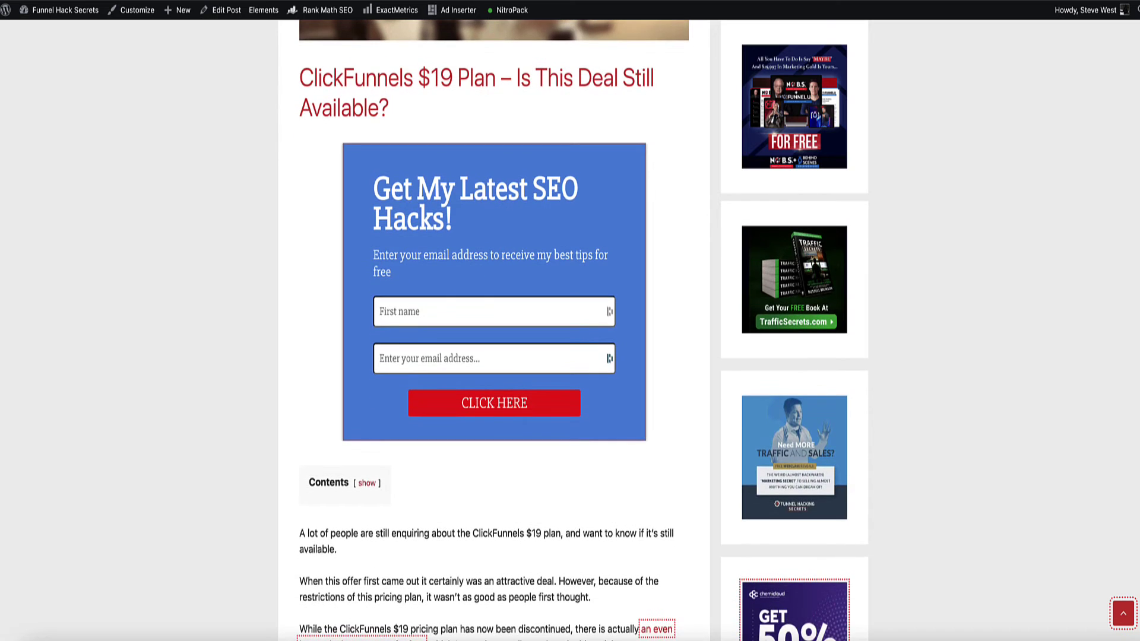
{"action": "key", "text": "alt+Left"}
Check the opt-in form placement in the Funnel Scripts Review 2022 post and return to the post list.
{"action": "scroll", "coordinate": [68, 97], "scroll_direction": "down", "scroll_amount": 10}
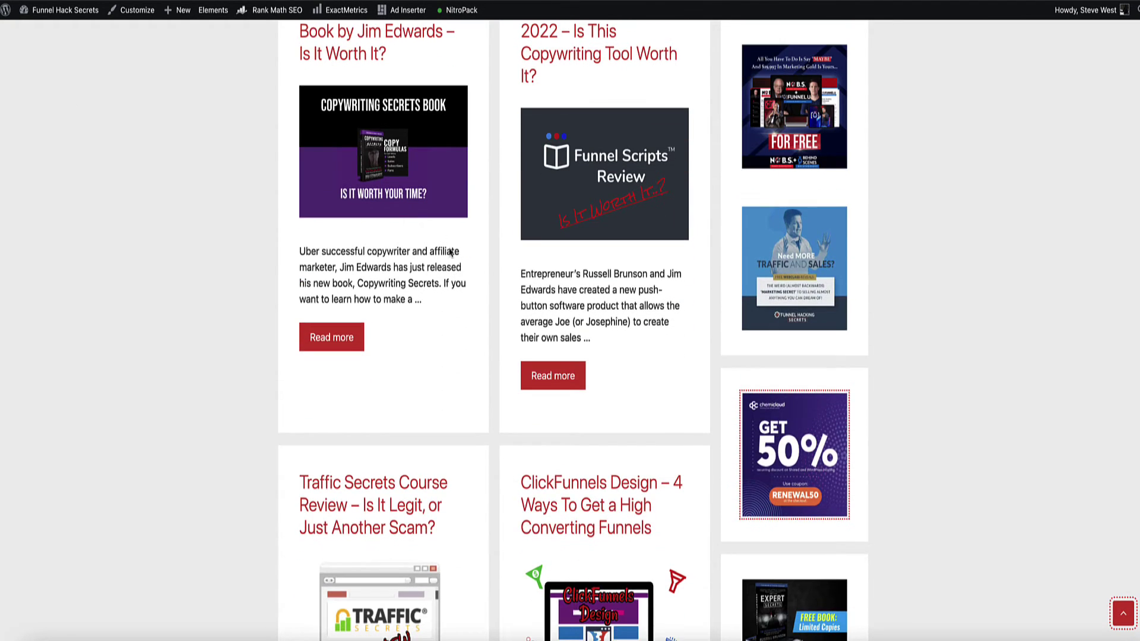
{"action": "left_click", "coordinate": [540, 377]}
{"action": "scroll", "coordinate": [142, 239], "scroll_direction": "down", "scroll_amount": 3}
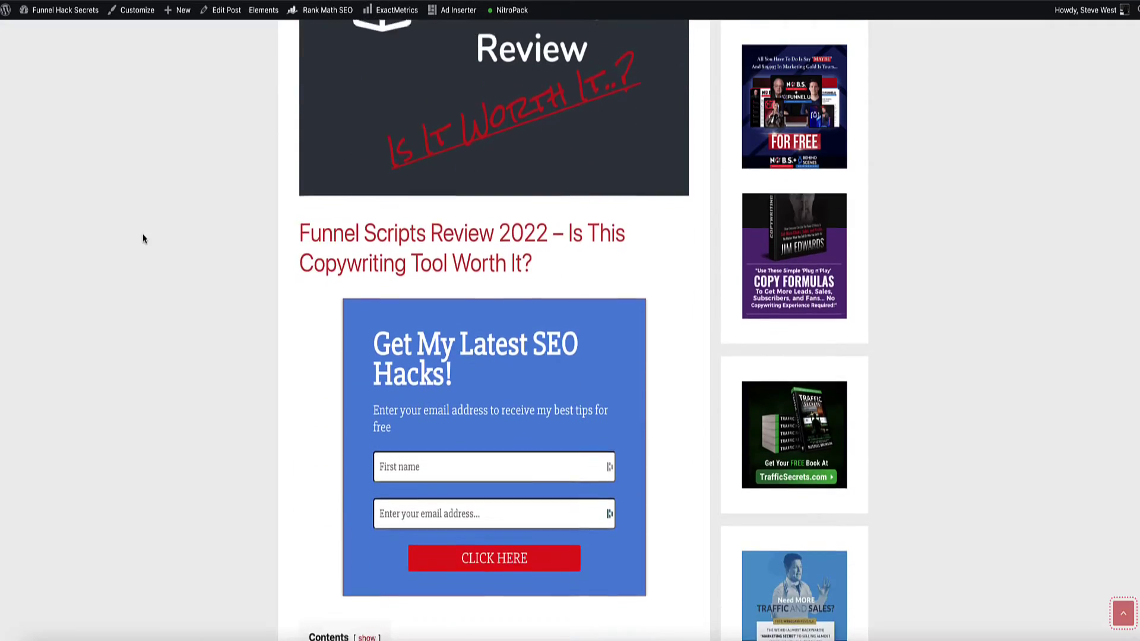
{"action": "scroll", "coordinate": [143, 239], "scroll_direction": "down", "scroll_amount": 2}
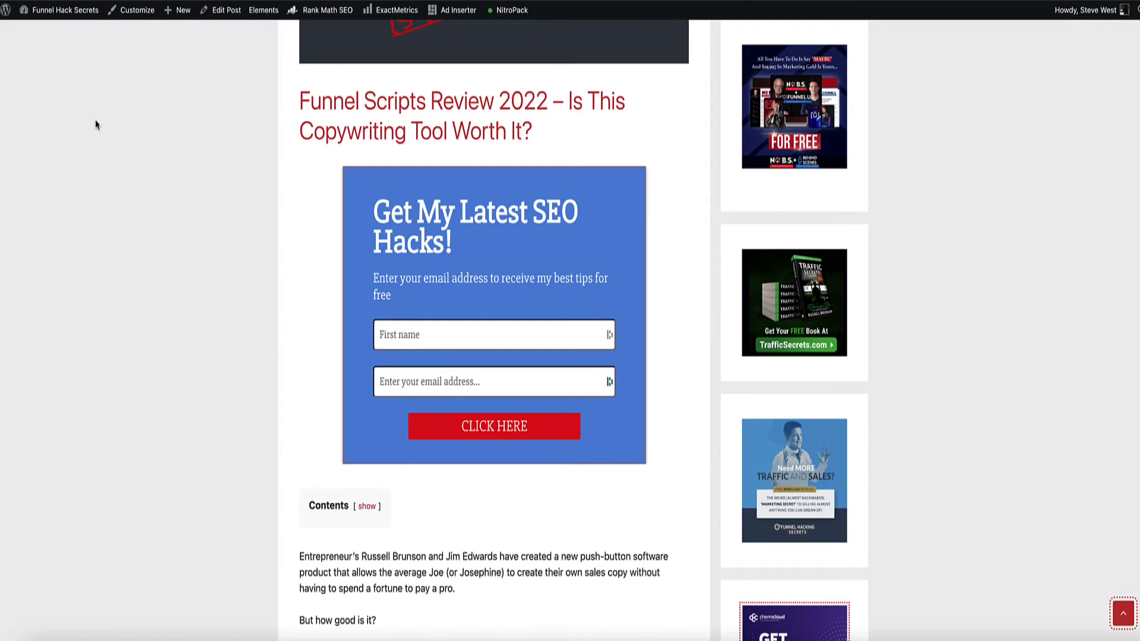
{"action": "key", "text": "alt+Left"}
{"action": "scroll", "coordinate": [162, 196], "scroll_direction": "down", "scroll_amount": 7}
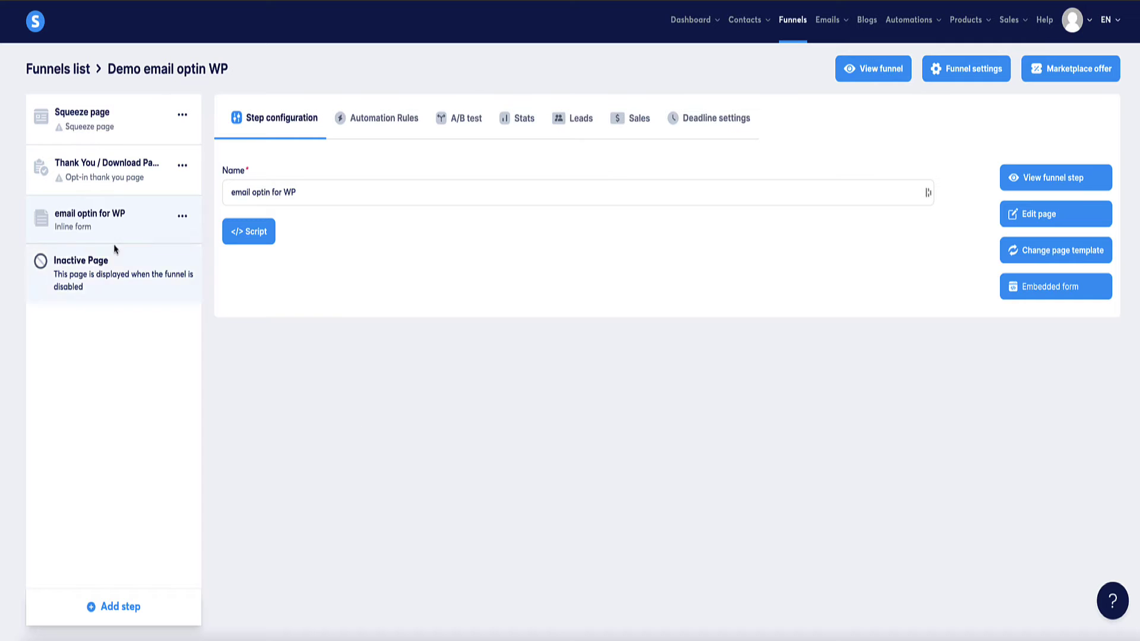
In the Systeme.io Demo email optin WP funnel, create a step named popup WP with the type Popup form.
{"action": "left_click", "coordinate": [121, 607]}
{"action": "left_click", "coordinate": [455, 302]}
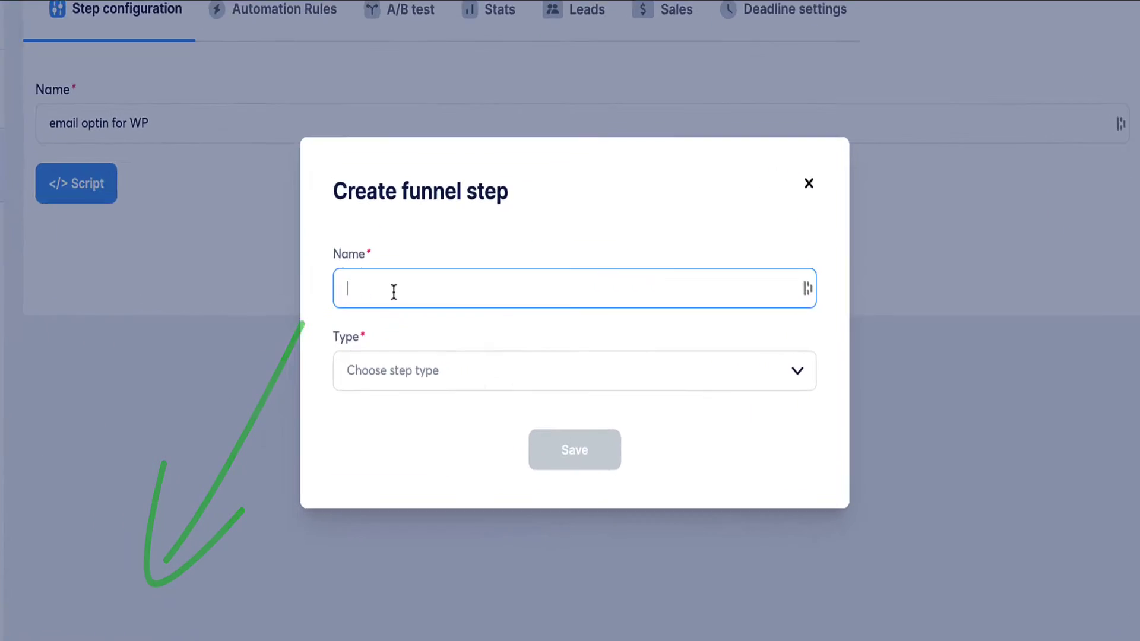
{"action": "type", "text": "popup WP"}
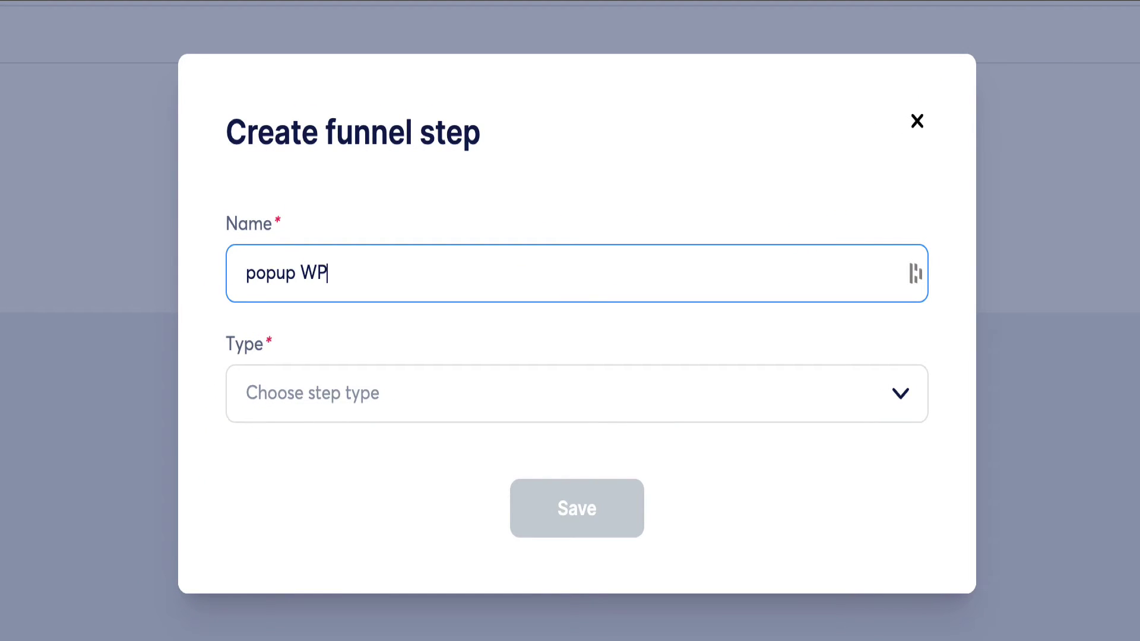
{"action": "left_click", "coordinate": [271, 397]}
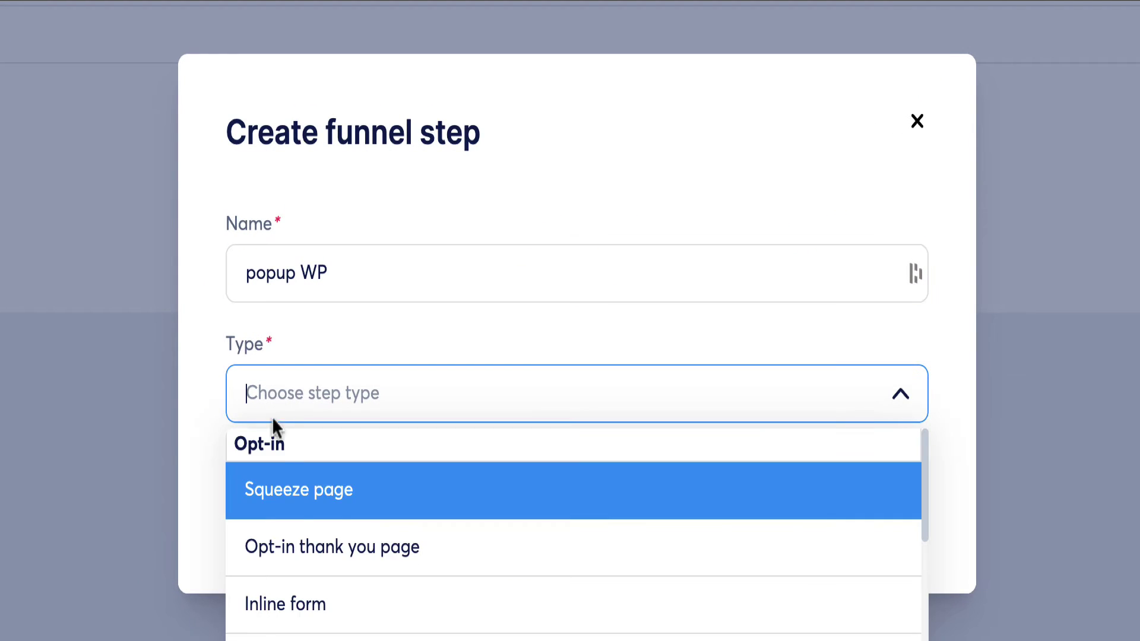
{"action": "scroll", "coordinate": [304, 516], "scroll_direction": "down", "scroll_amount": 2}
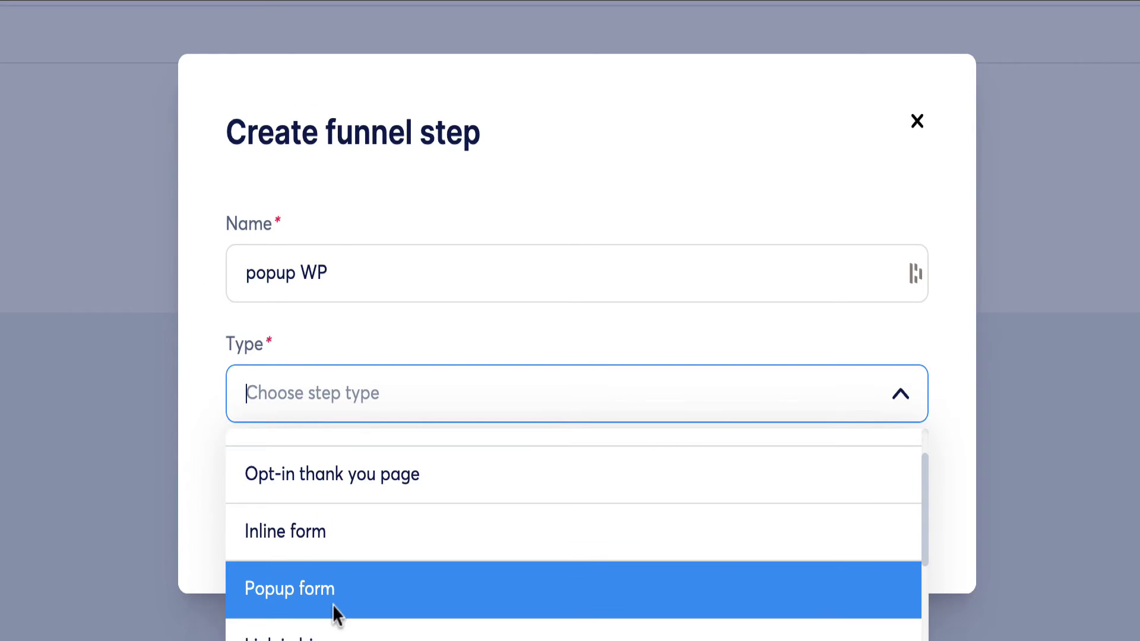
{"action": "left_click", "coordinate": [296, 601]}
{"action": "left_click", "coordinate": [552, 474]}
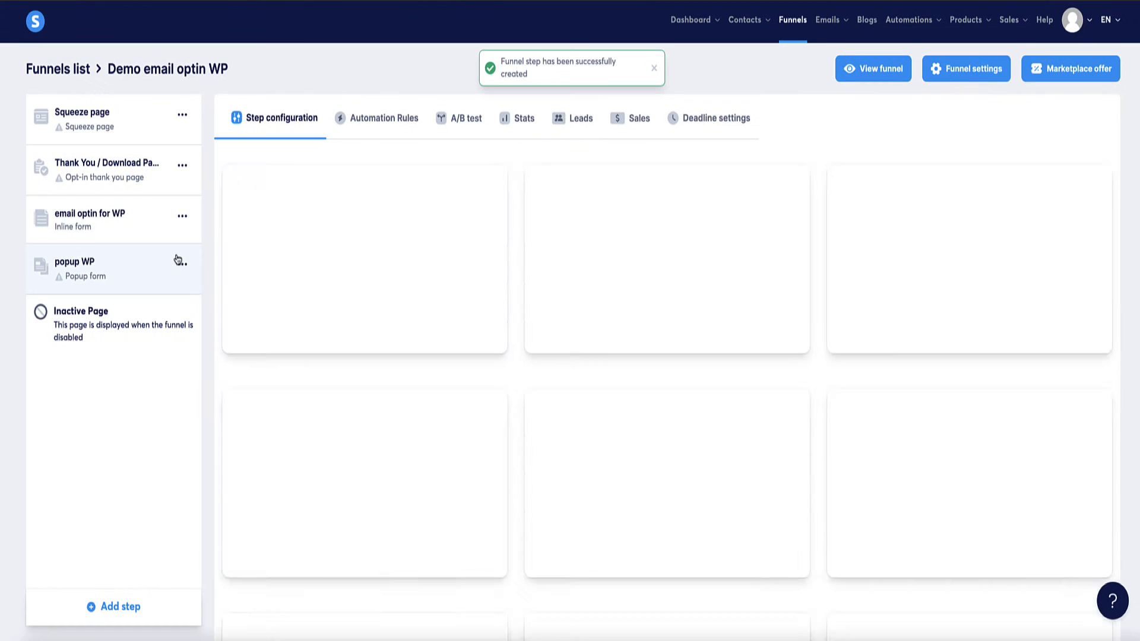
Choose the $20 OFF newsletter template for the popup WP step and open its page for editing.
{"action": "scroll", "coordinate": [592, 244], "scroll_direction": "down", "scroll_amount": 4}
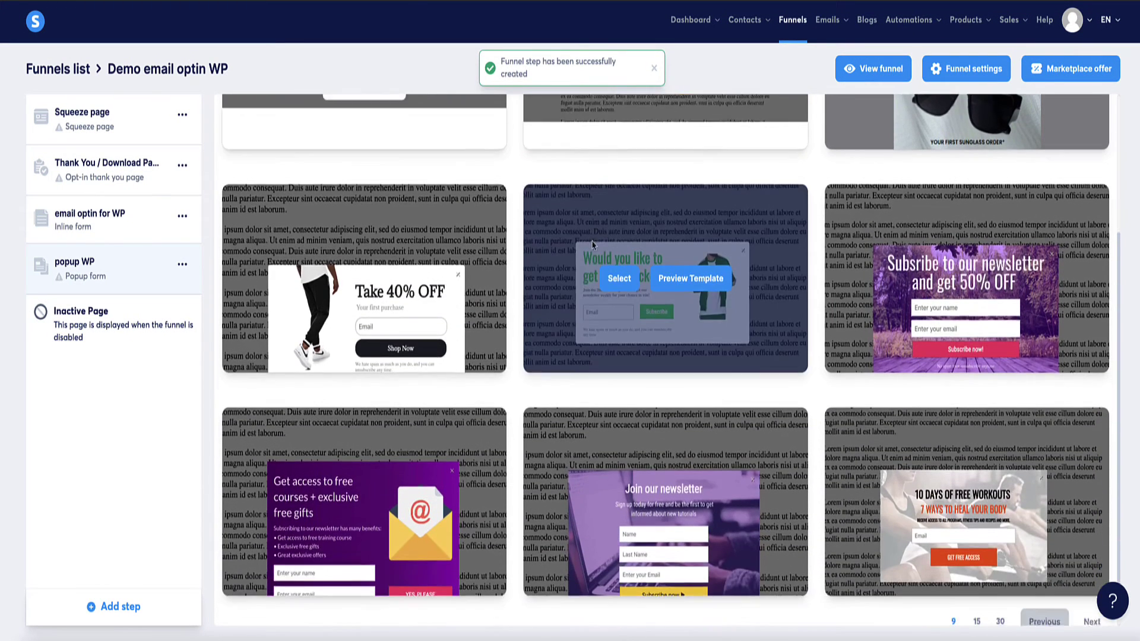
{"action": "scroll", "coordinate": [592, 244], "scroll_direction": "up", "scroll_amount": 4}
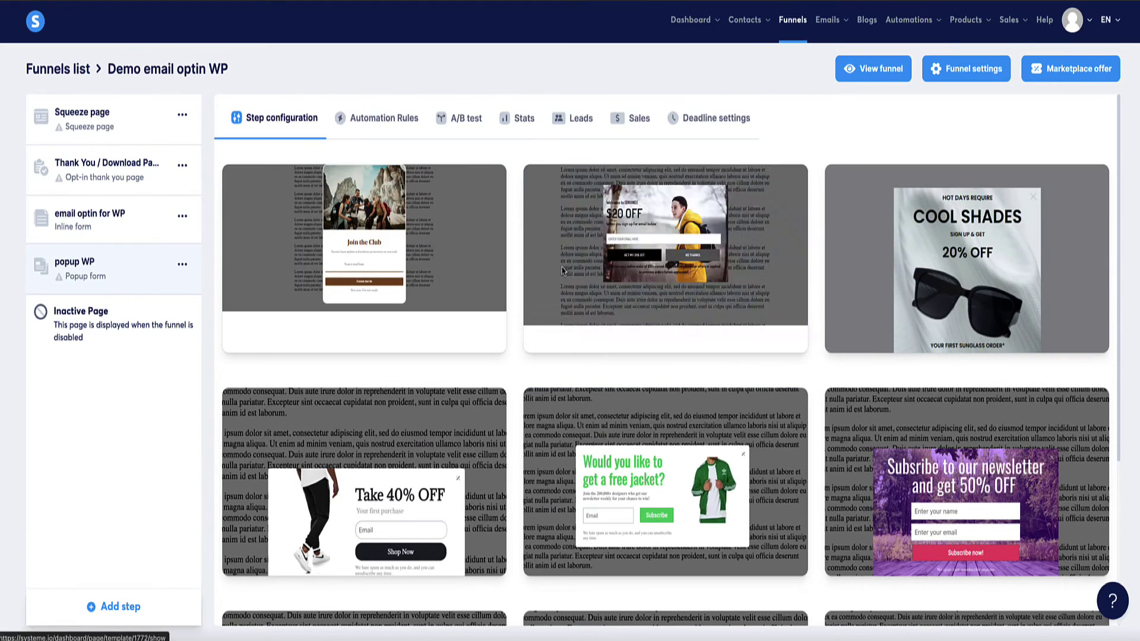
{"action": "left_click", "coordinate": [620, 259]}
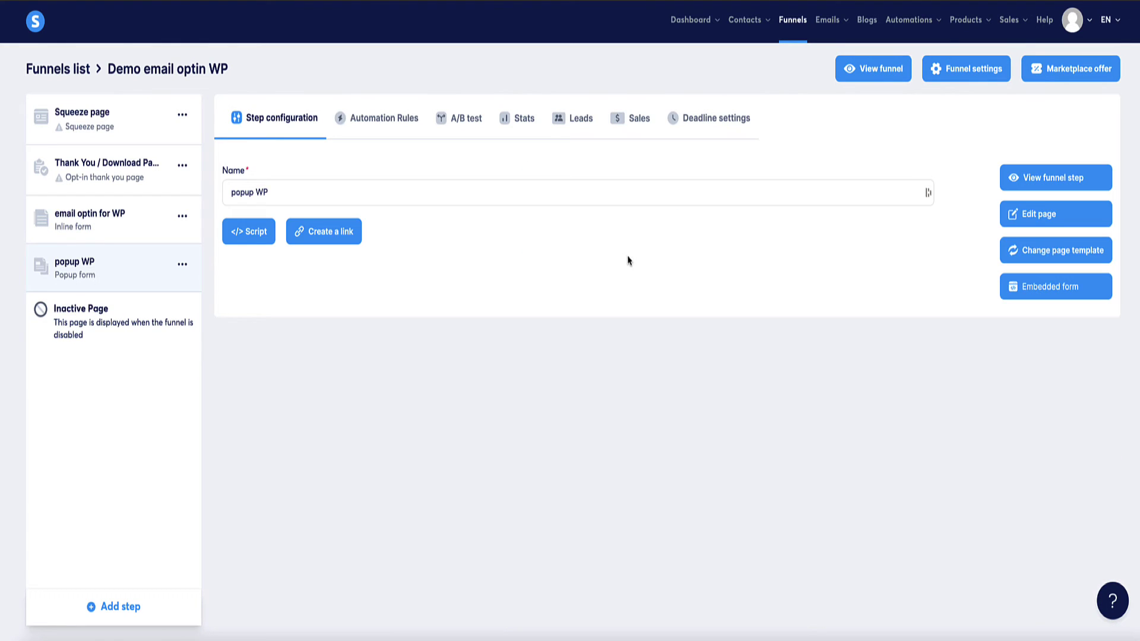
{"action": "left_click", "coordinate": [1033, 215]}
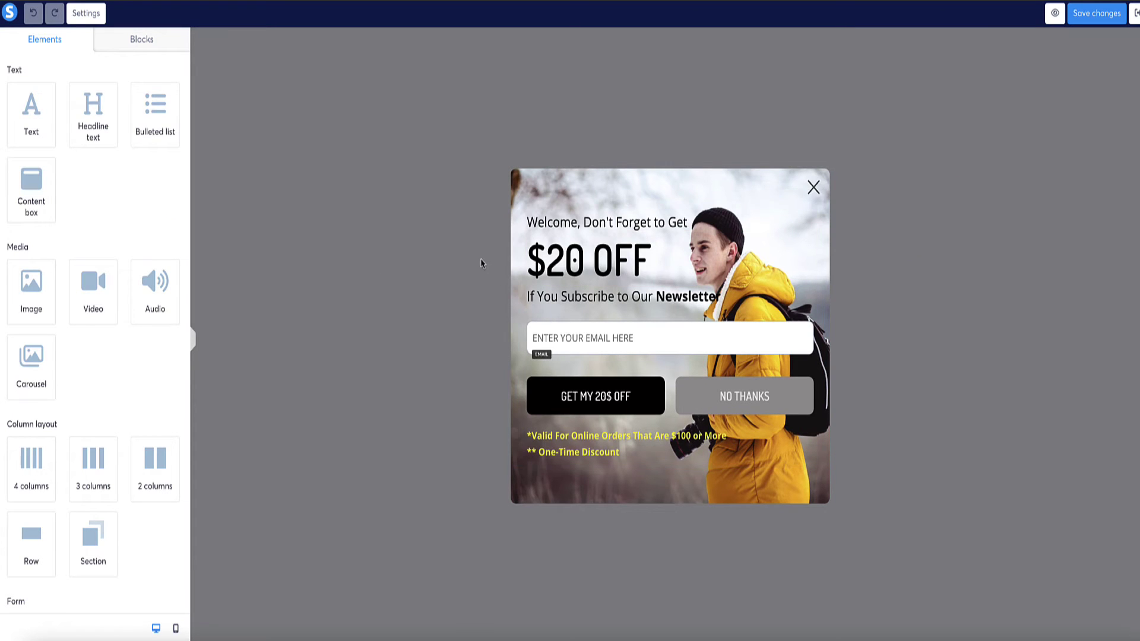
Examine the margin, padding and background settings of the popup's row, and return to the elements list.
{"action": "left_click", "coordinate": [593, 194]}
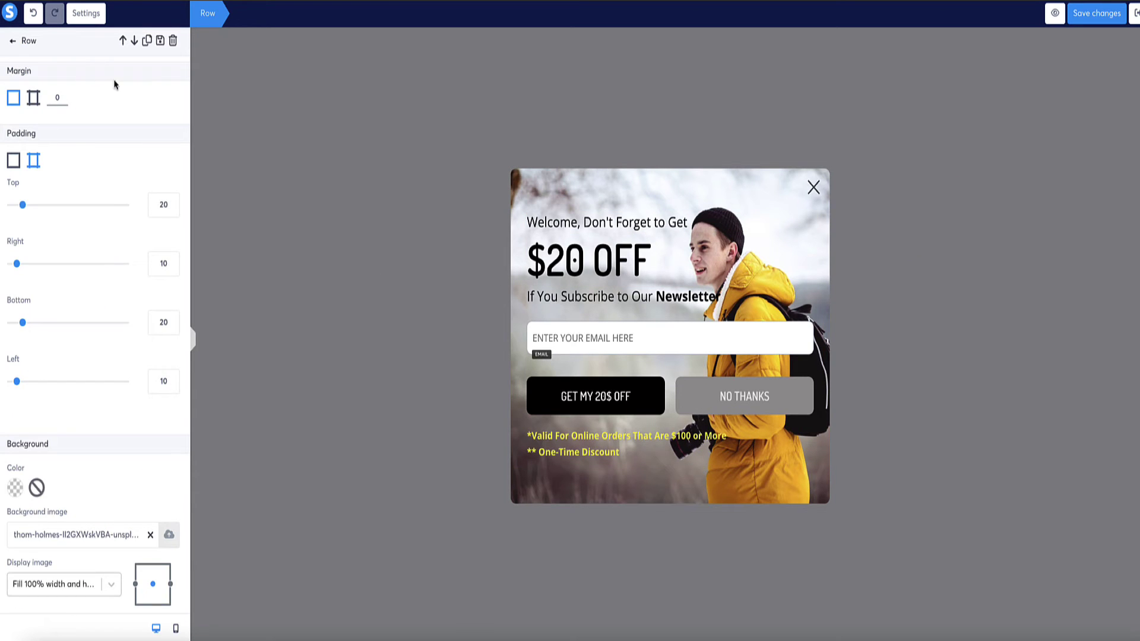
{"action": "scroll", "coordinate": [104, 145], "scroll_direction": "down", "scroll_amount": 7}
{"action": "scroll", "coordinate": [104, 140], "scroll_direction": "up", "scroll_amount": 7}
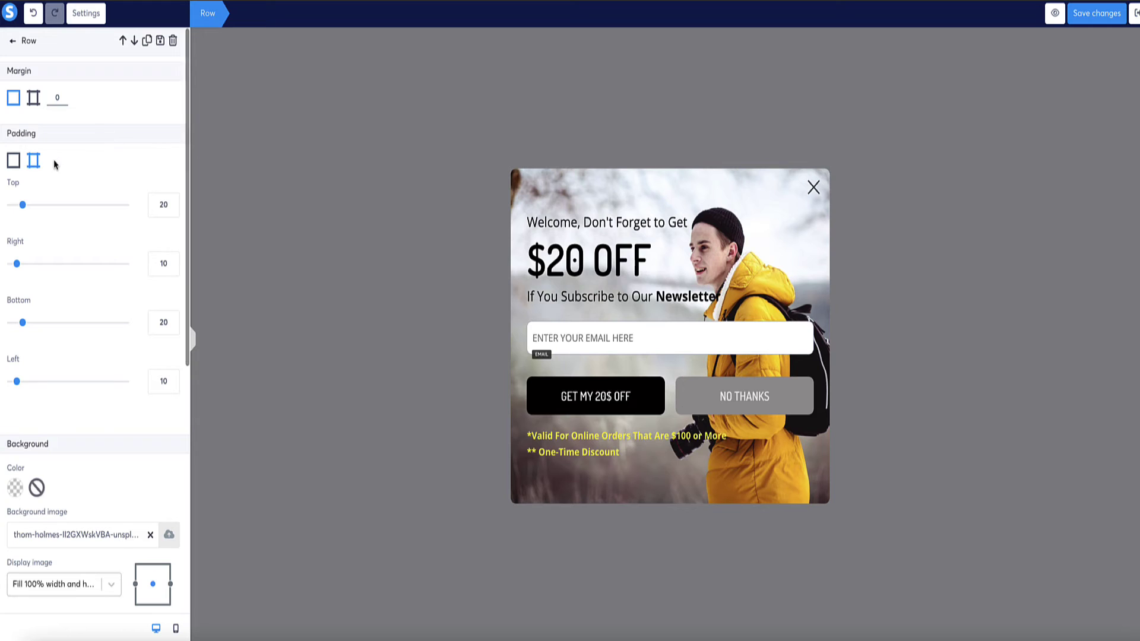
{"action": "left_click", "coordinate": [14, 42]}
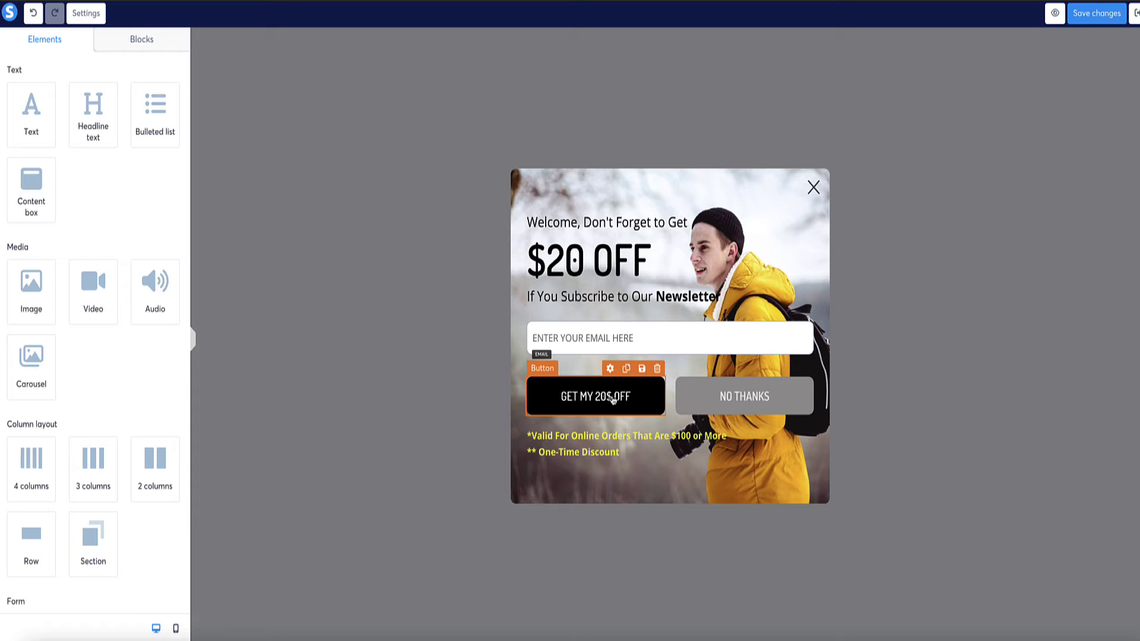
Try a Video element above the popup's email field and remove it.
{"action": "scroll", "coordinate": [72, 239], "scroll_direction": "down", "scroll_amount": 1}
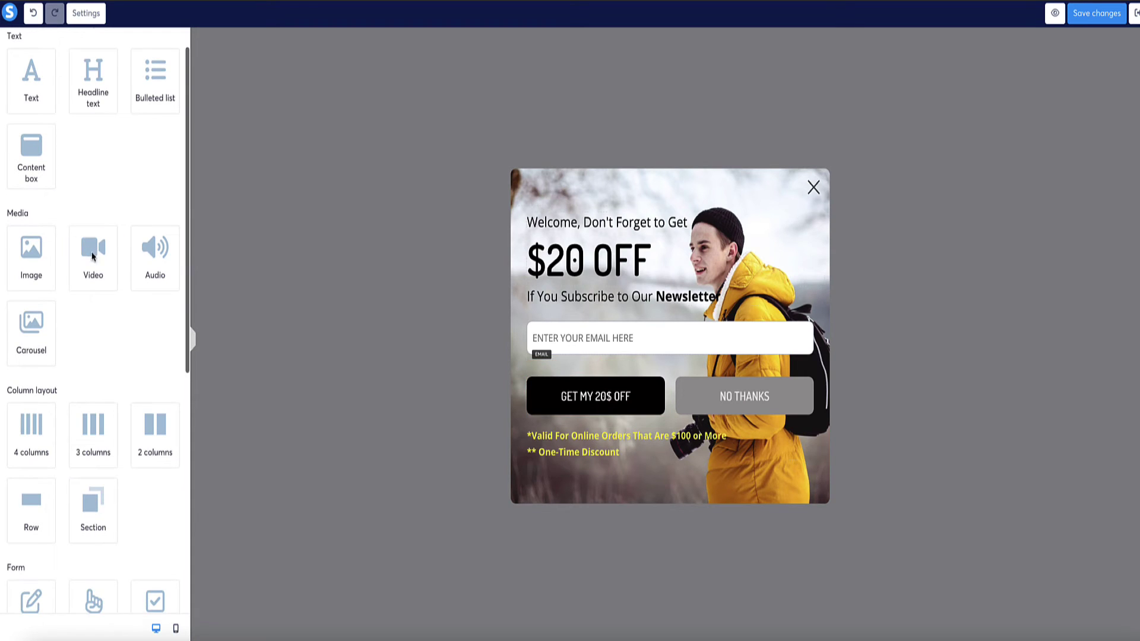
{"action": "left_click_drag", "start_coordinate": [93, 252], "coordinate": [630, 301]}
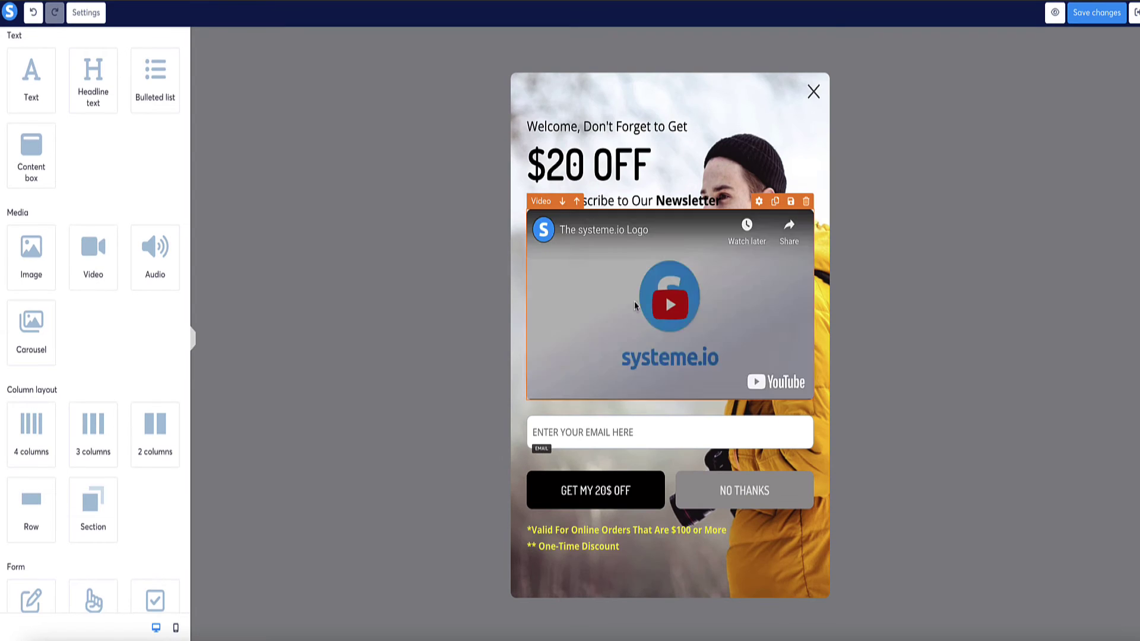
{"action": "left_click", "coordinate": [806, 202]}
Add a Countdown element below the popup's two buttons, save the changes and exit the page editor.
{"action": "scroll", "coordinate": [102, 208], "scroll_direction": "down", "scroll_amount": 1}
{"action": "scroll", "coordinate": [102, 215], "scroll_direction": "down", "scroll_amount": 6}
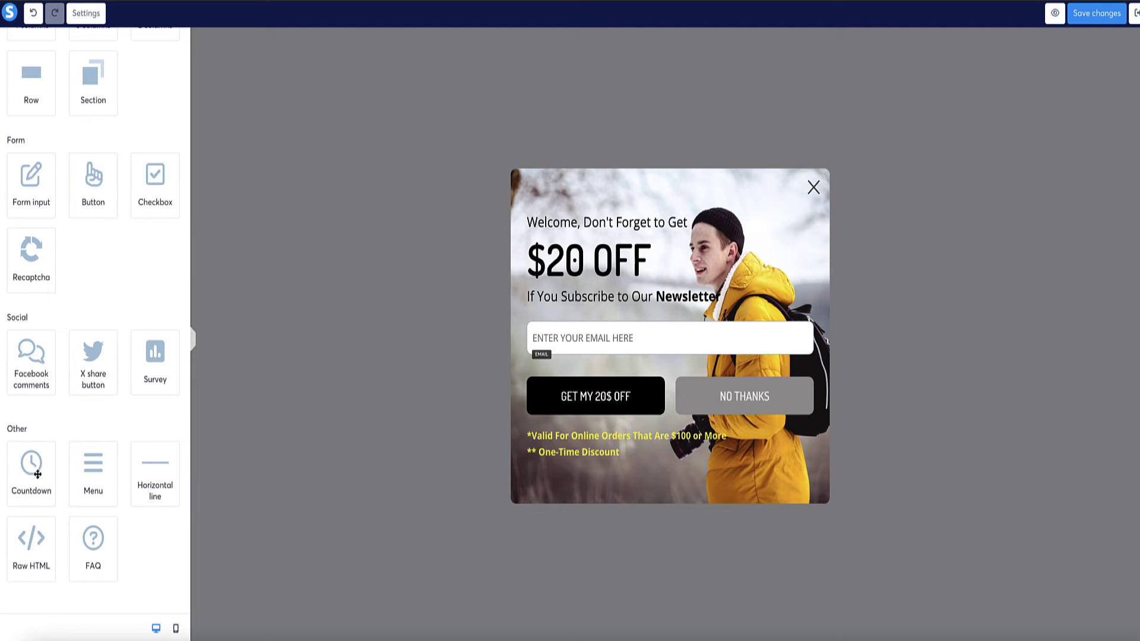
{"action": "left_click_drag", "start_coordinate": [37, 474], "coordinate": [678, 436]}
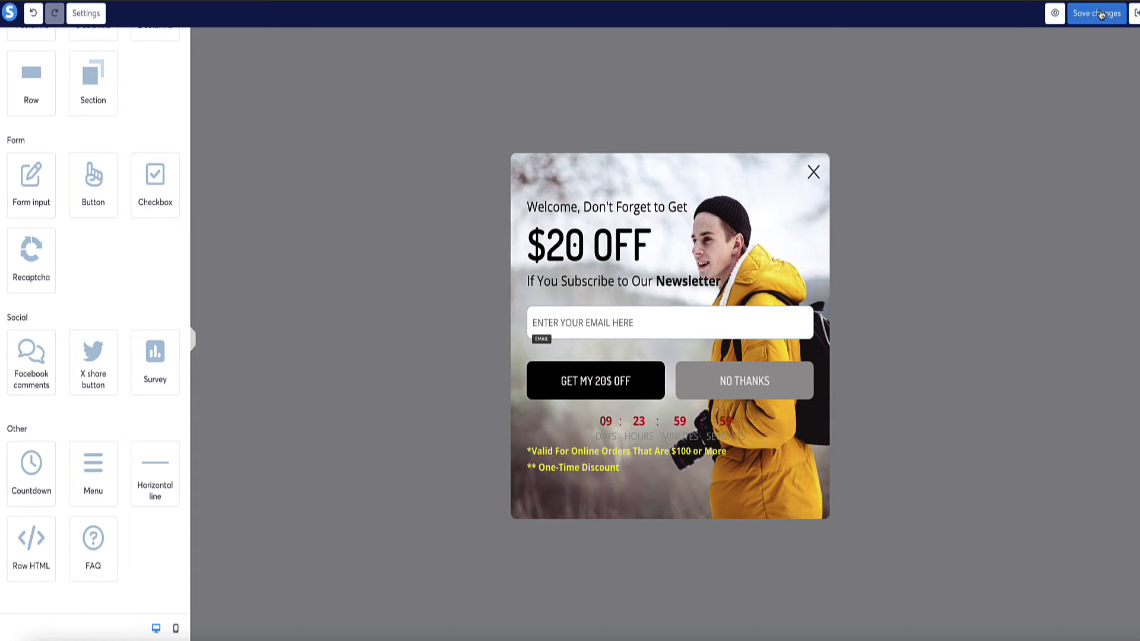
{"action": "left_click", "coordinate": [1135, 22]}
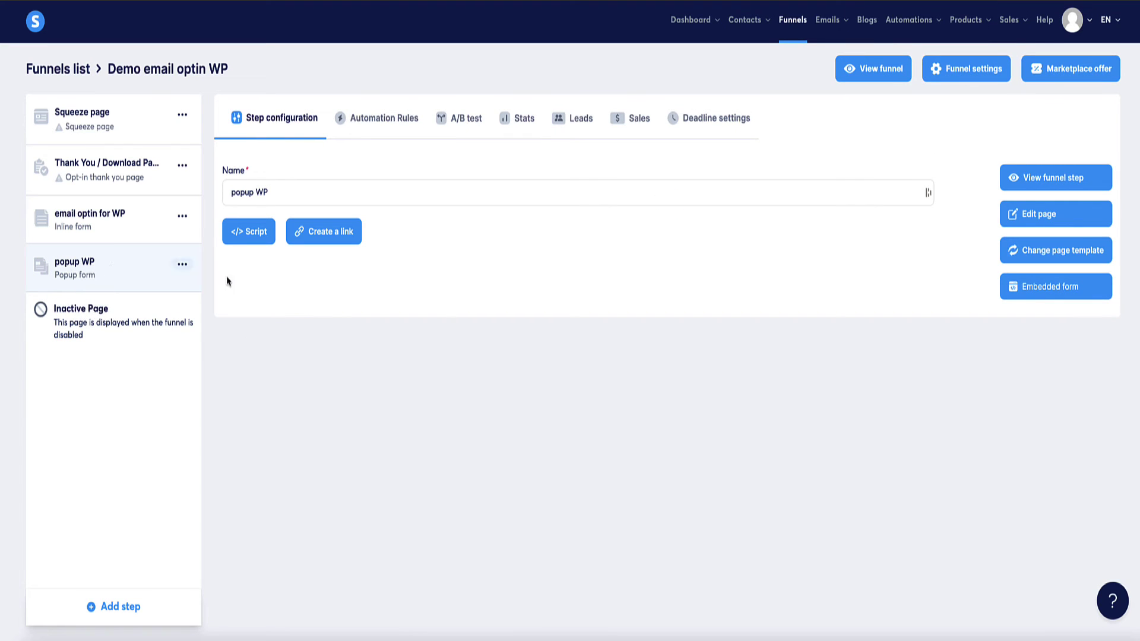
Copy the popup WP step's script tag to the clipboard.
{"action": "left_click", "coordinate": [249, 233]}
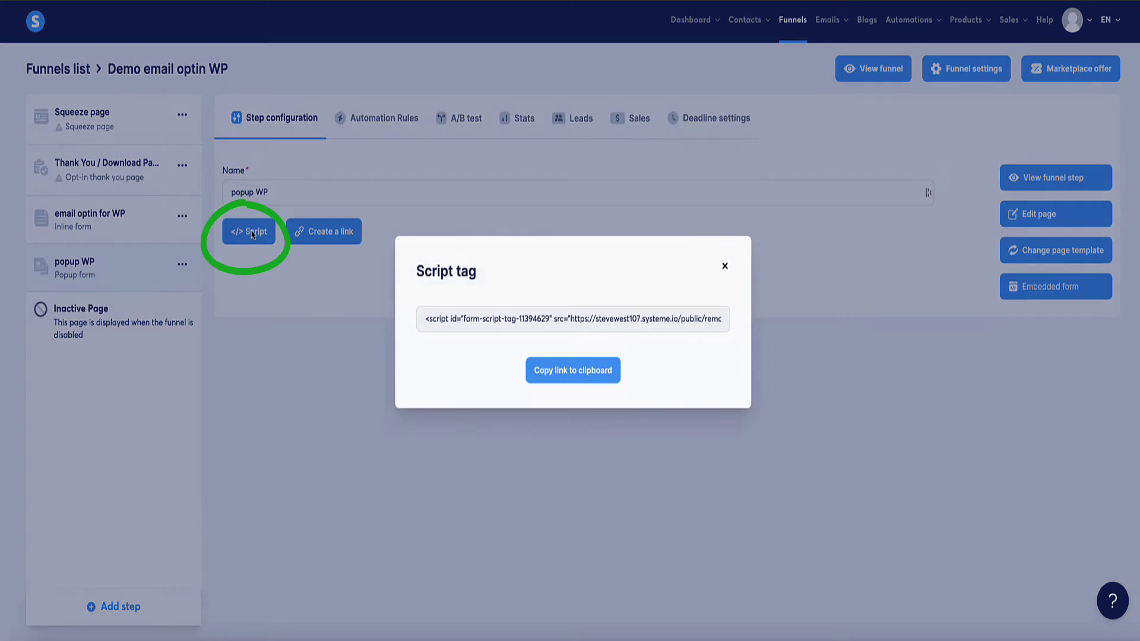
{"action": "left_click", "coordinate": [562, 371]}
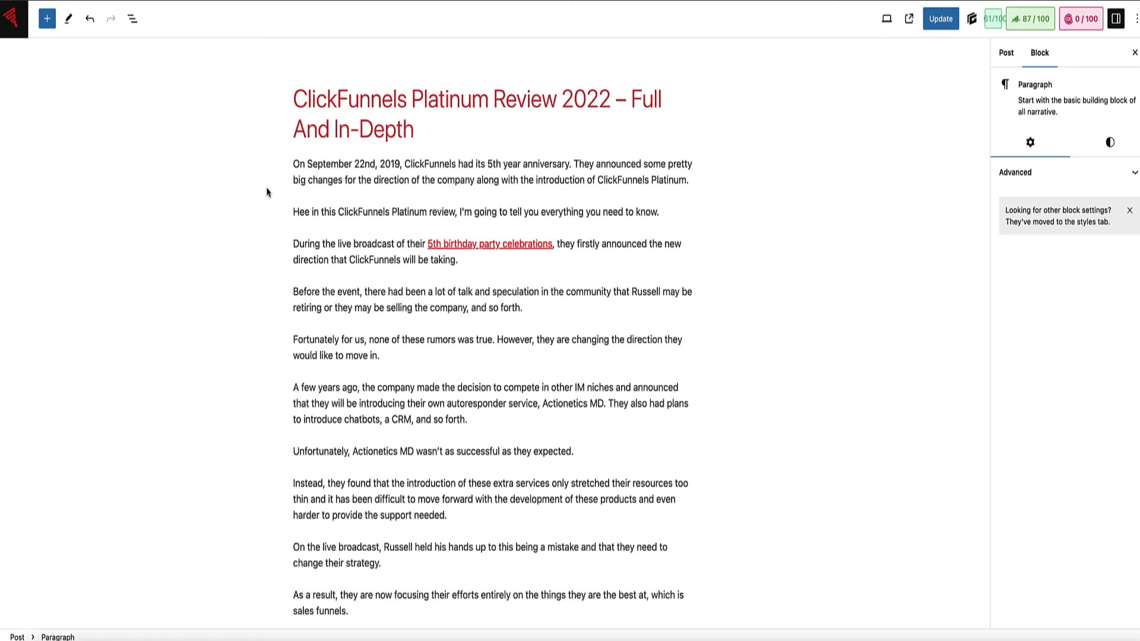
In the WordPress ClickFunnels Platinum Review 2022 post, paste the script into a Custom HTML block above the first paragraph and update the post.
{"action": "scroll", "coordinate": [268, 192], "scroll_direction": "down", "scroll_amount": 5}
{"action": "scroll", "coordinate": [267, 191], "scroll_direction": "down", "scroll_amount": 6}
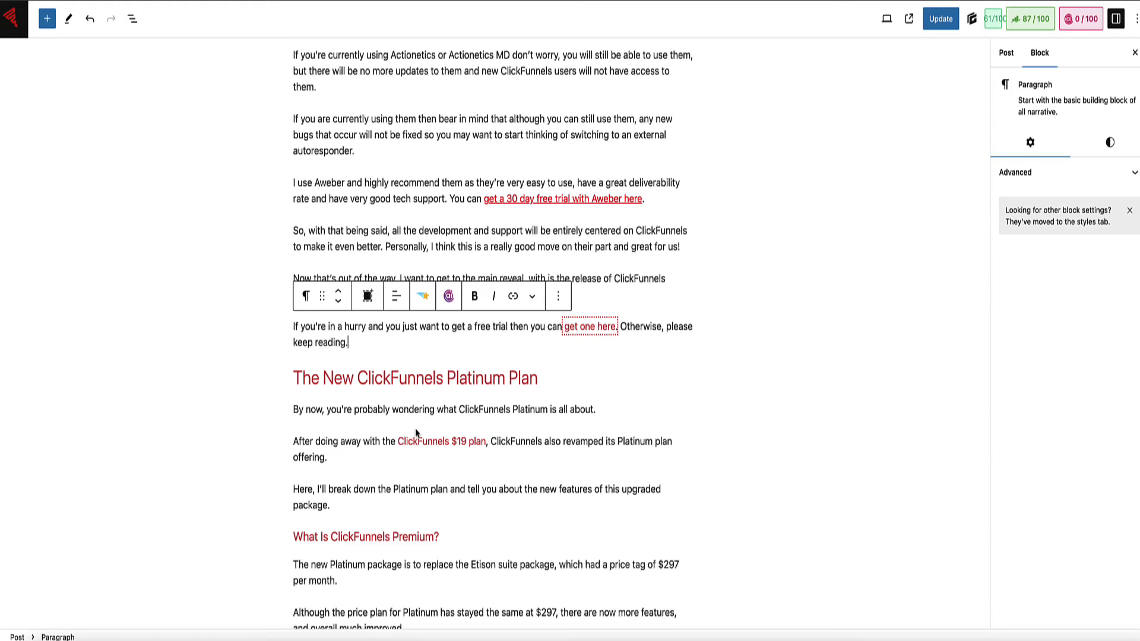
{"action": "scroll", "coordinate": [287, 319], "scroll_direction": "up", "scroll_amount": 10}
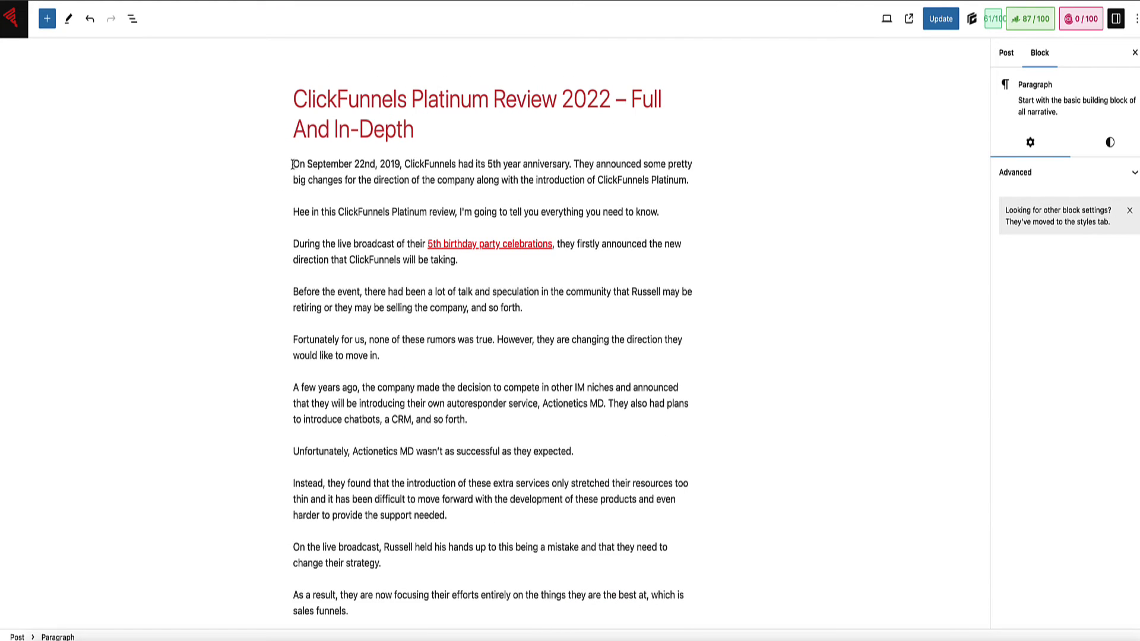
{"action": "left_click", "coordinate": [292, 164]}
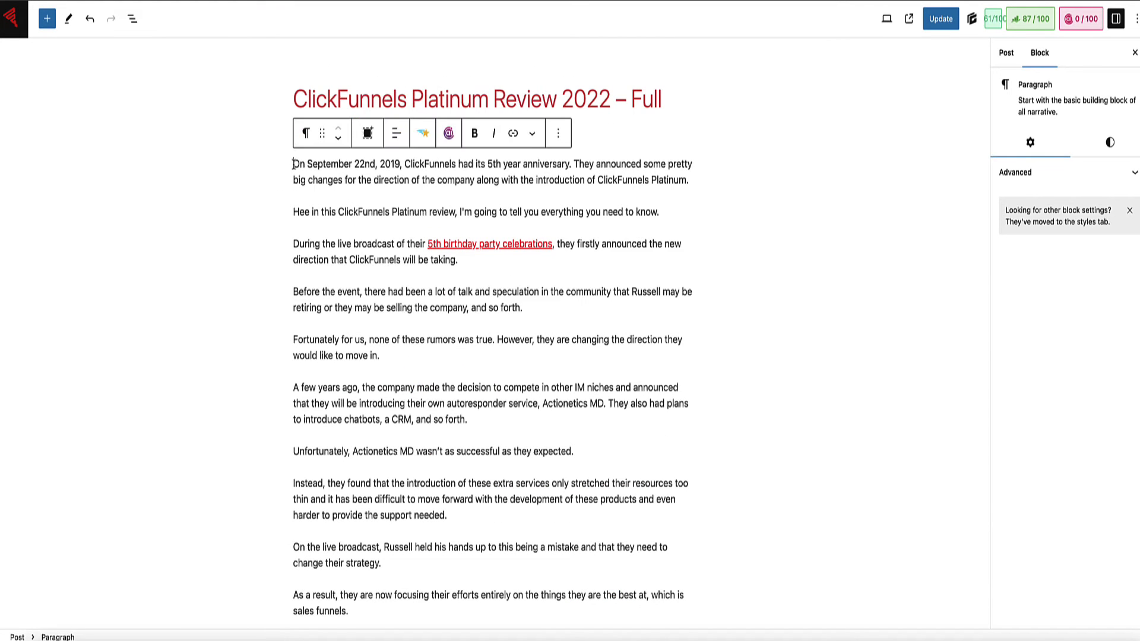
{"action": "key", "text": "Return"}
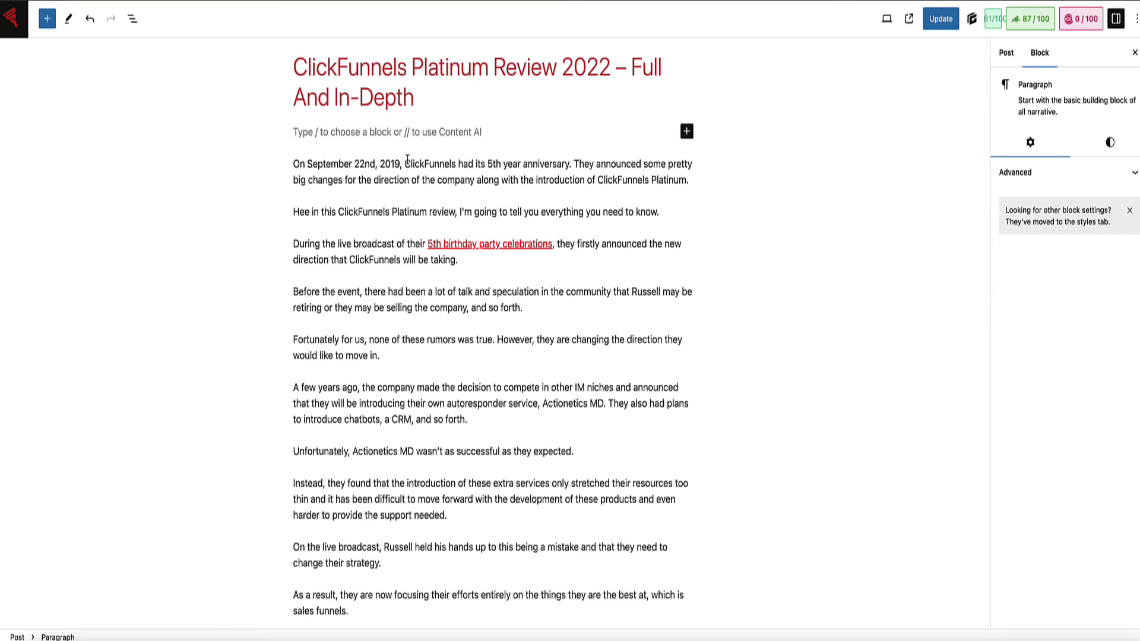
{"action": "left_click", "coordinate": [686, 132]}
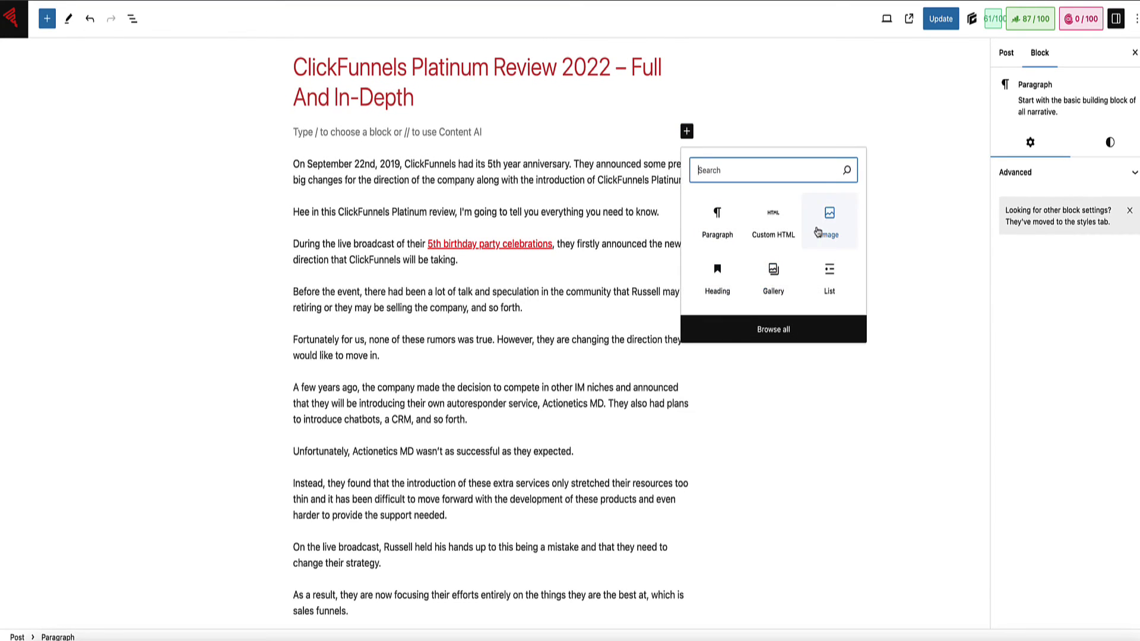
{"action": "left_click", "coordinate": [772, 224]}
{"action": "key", "text": "ctrl+v"}
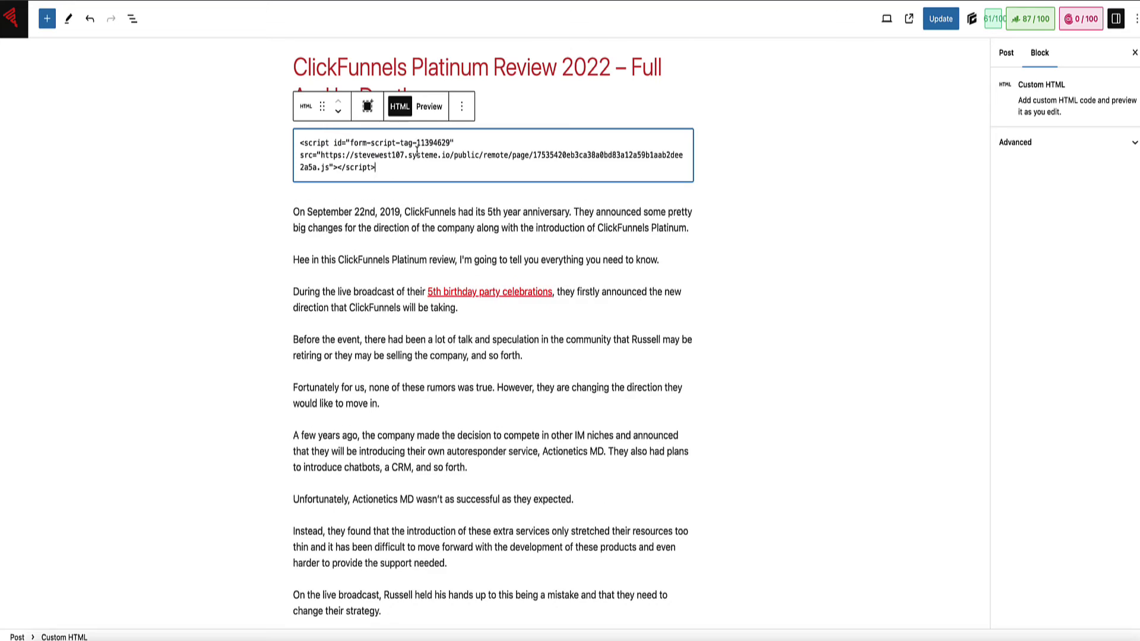
{"action": "left_click", "coordinate": [940, 18]}
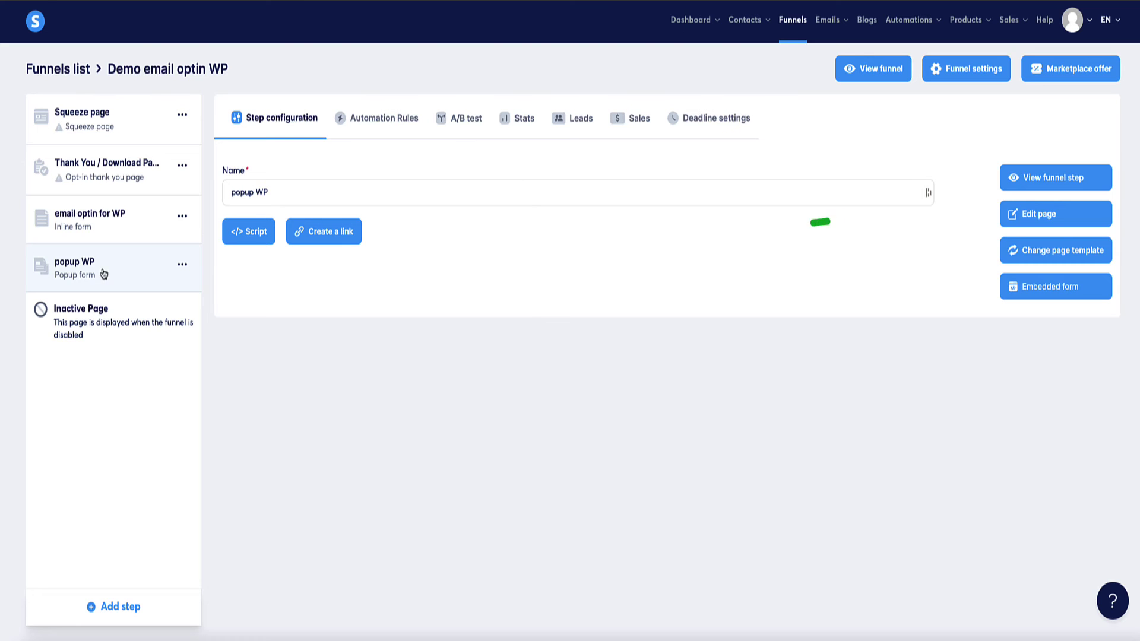
Open the popup WP page's settings in Systeme.io and set Open popup automatically to OFF.
{"action": "left_click", "coordinate": [1009, 221]}
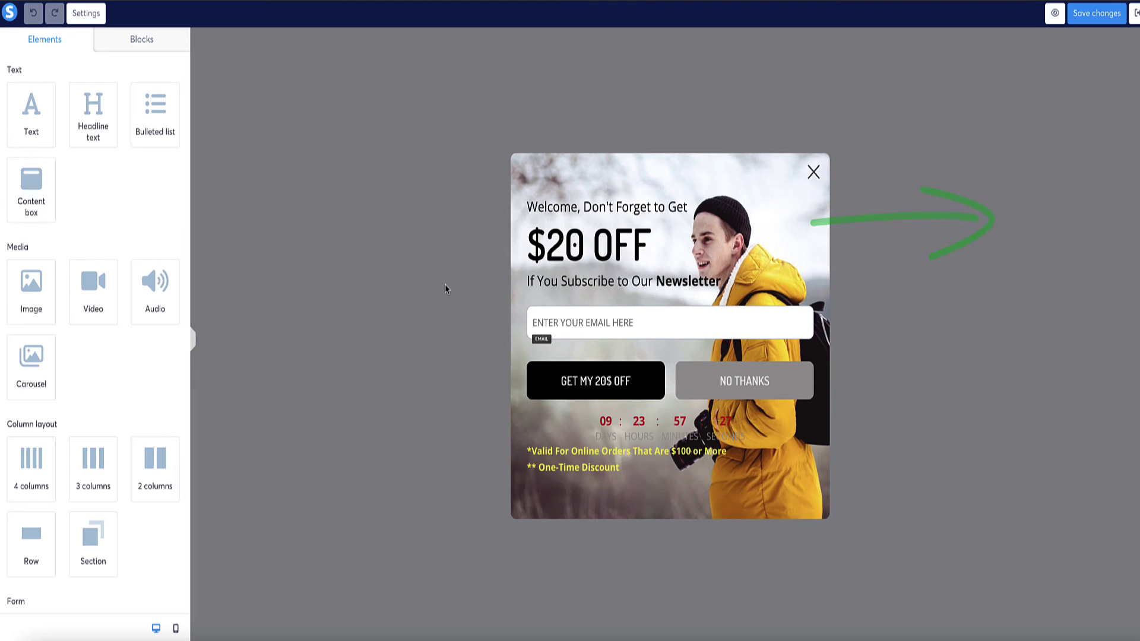
{"action": "left_click", "coordinate": [81, 16]}
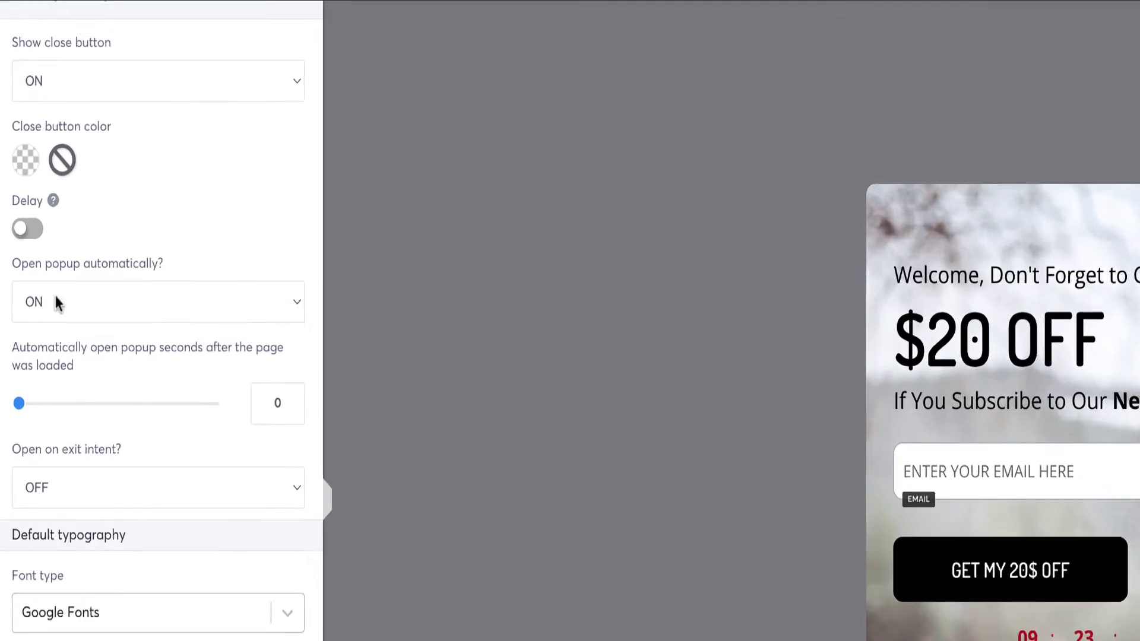
{"action": "left_click_drag", "start_coordinate": [226, 306], "coordinate": [72, 315]}
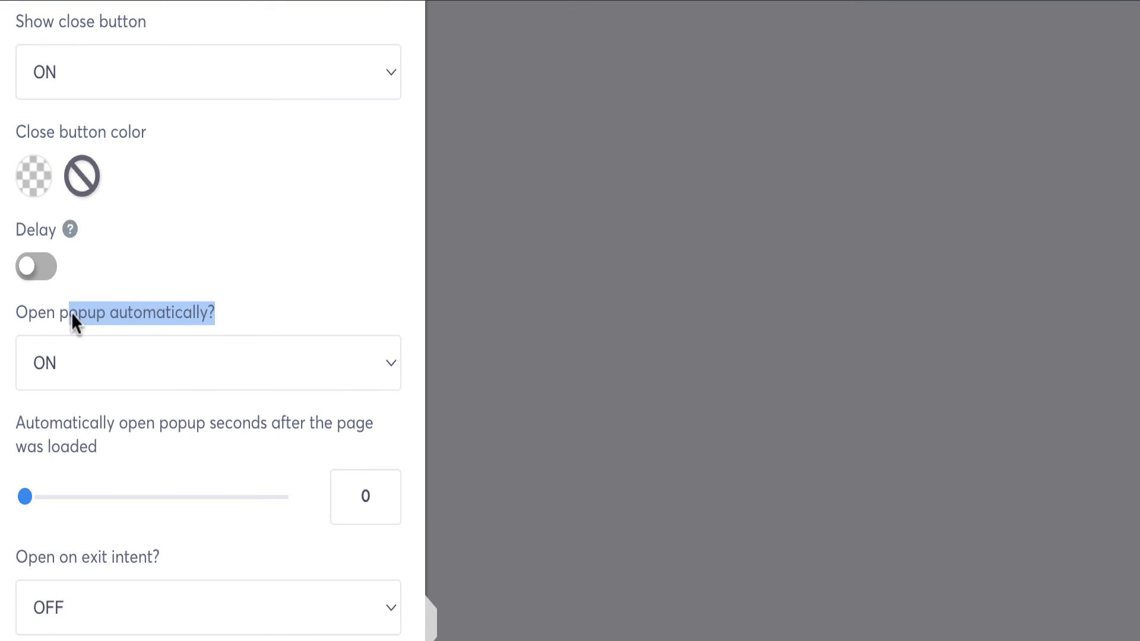
{"action": "left_click", "coordinate": [271, 279]}
{"action": "left_click", "coordinate": [387, 363]}
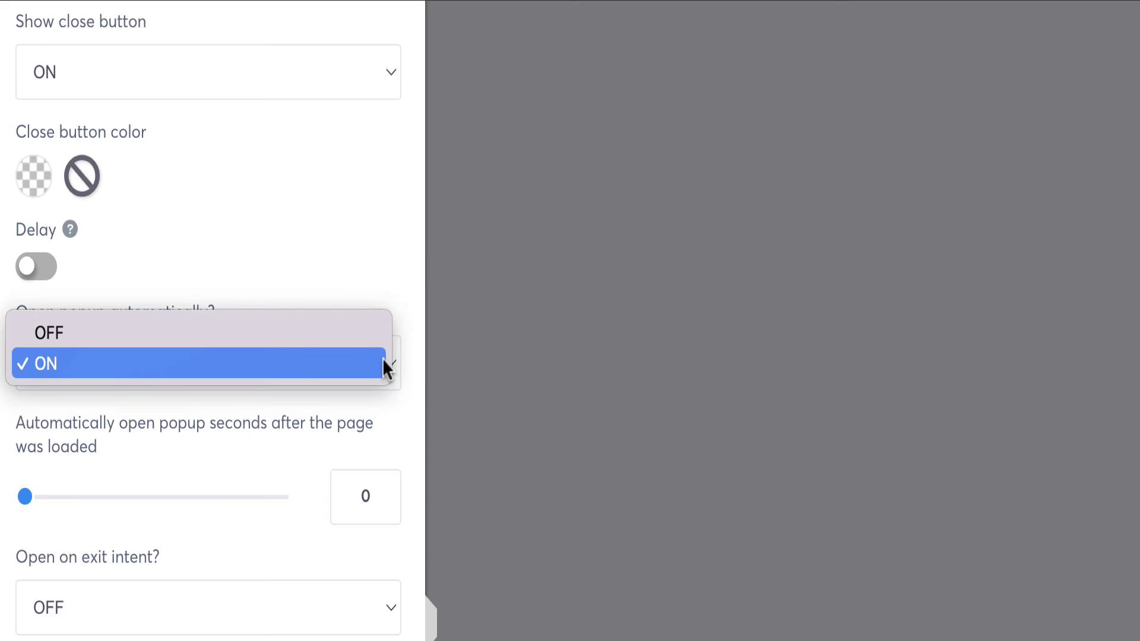
{"action": "left_click", "coordinate": [329, 324]}
{"action": "left_click", "coordinate": [339, 208]}
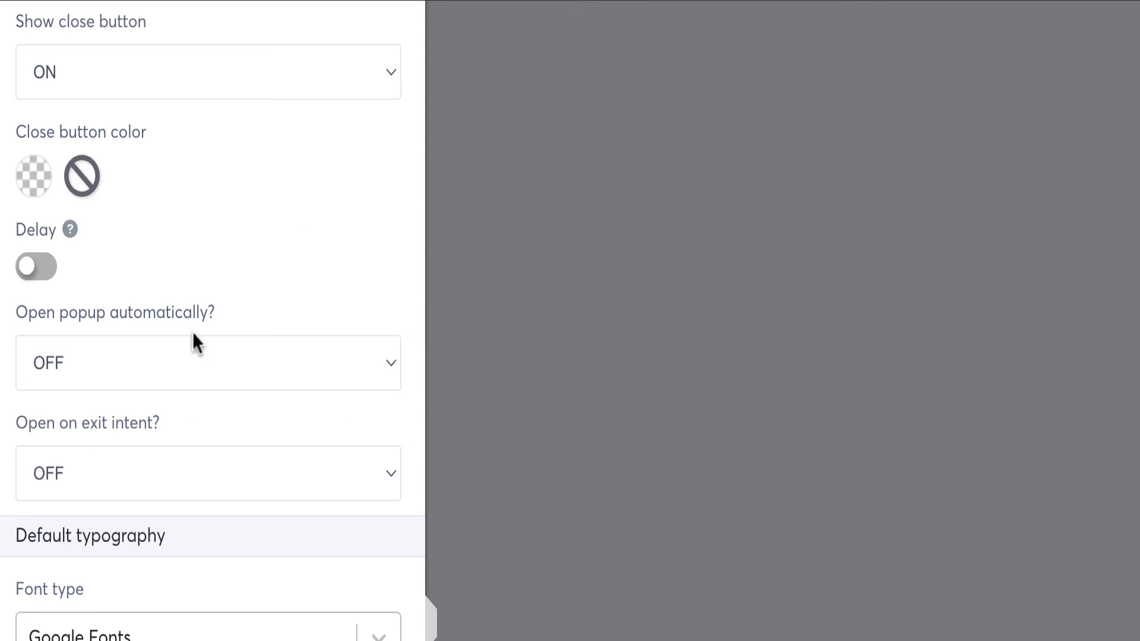
Set the popup's Open on exit intent option to ON.
{"action": "left_click_drag", "start_coordinate": [148, 421], "coordinate": [24, 425]}
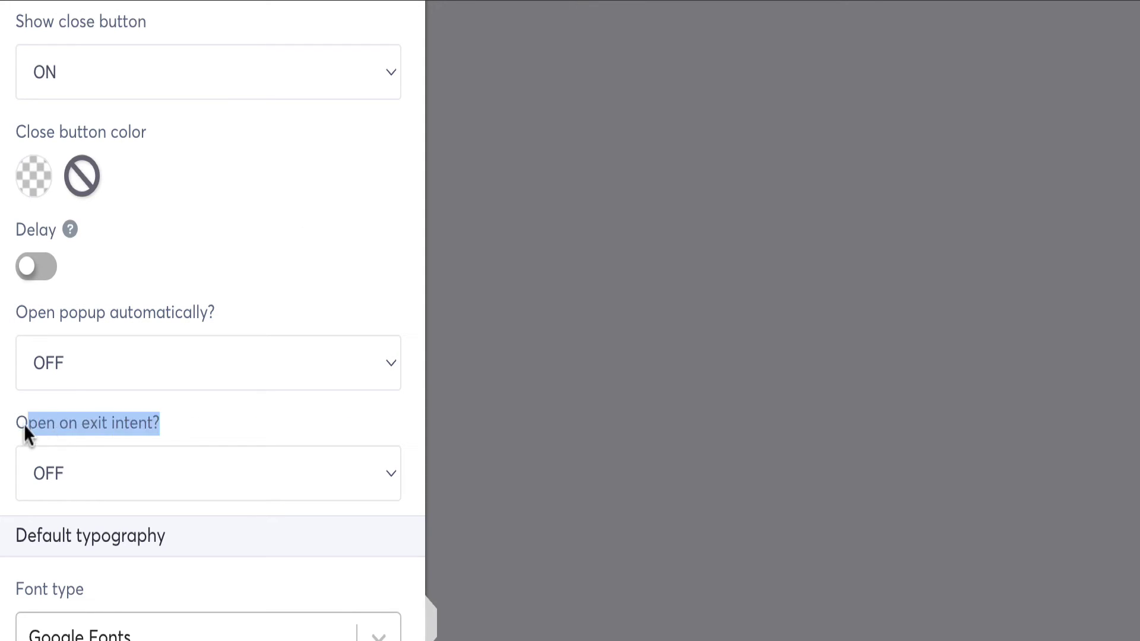
{"action": "left_click", "coordinate": [89, 424]}
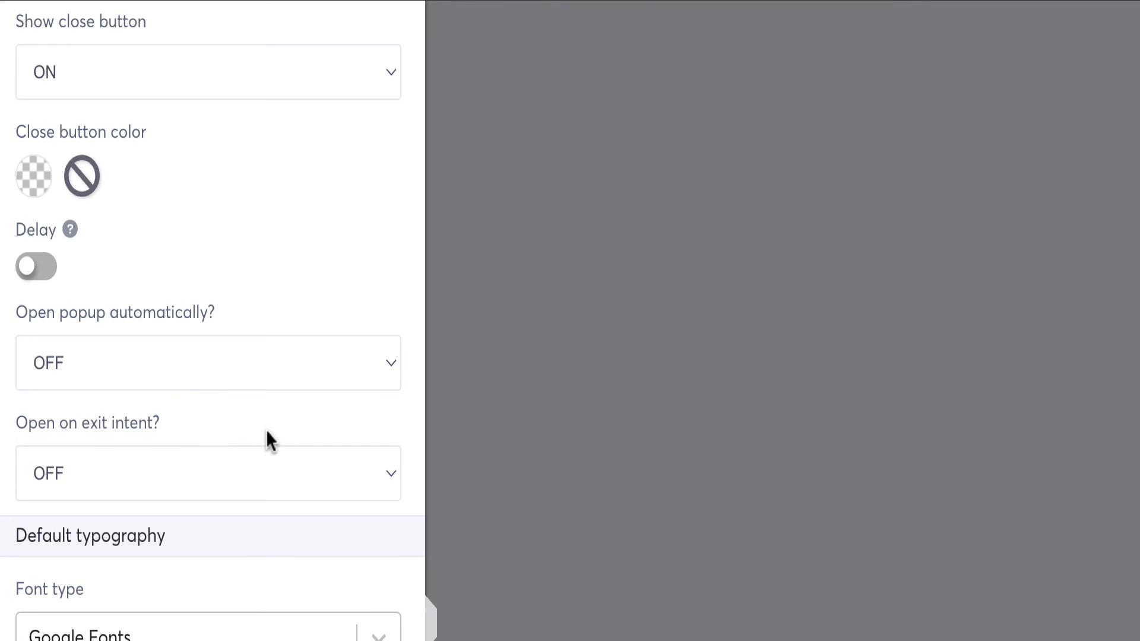
{"action": "left_click", "coordinate": [390, 470]}
{"action": "left_click", "coordinate": [330, 504]}
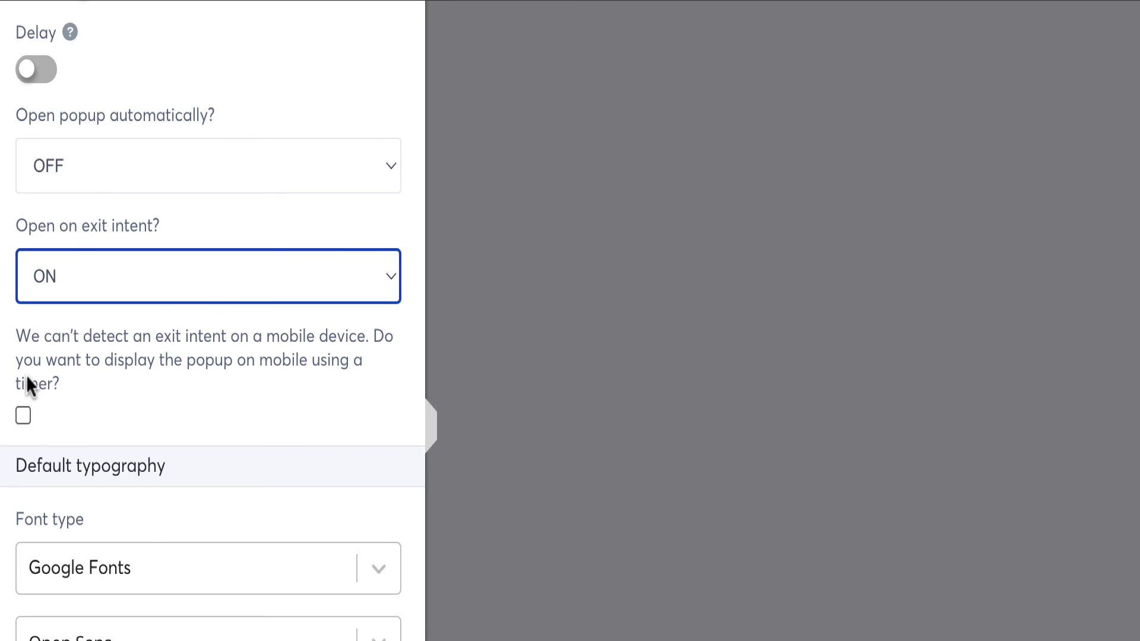
Enable the mobile timer for displaying the popup, set it to 8 seconds after page load, and save the changes.
{"action": "left_click_drag", "start_coordinate": [15, 340], "coordinate": [35, 343]}
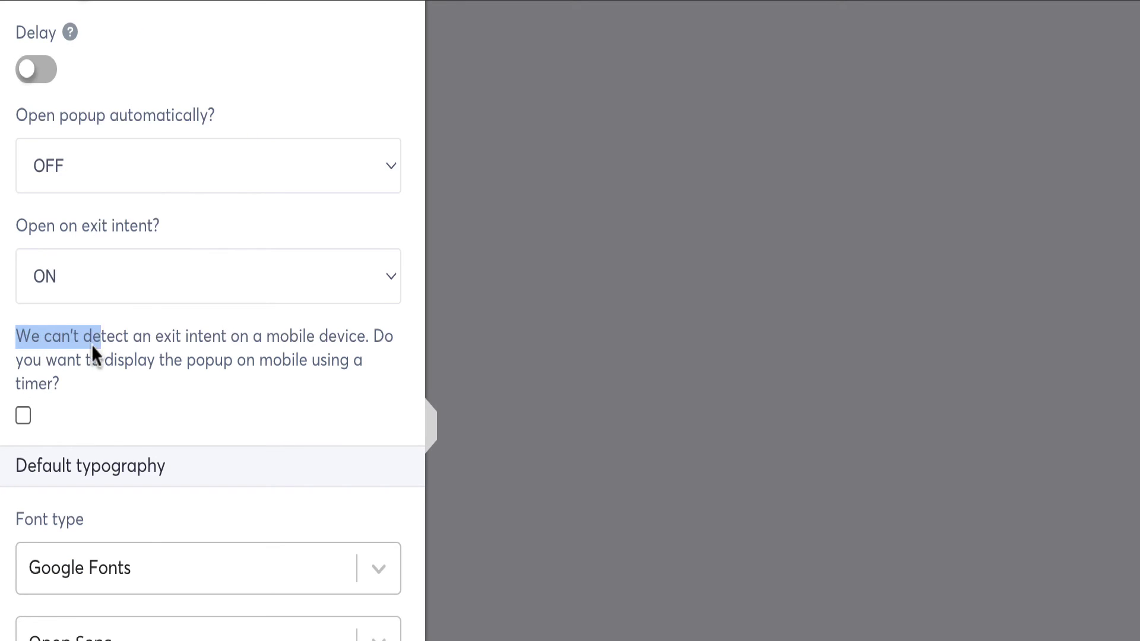
{"action": "left_click_drag", "start_coordinate": [167, 347], "coordinate": [277, 338]}
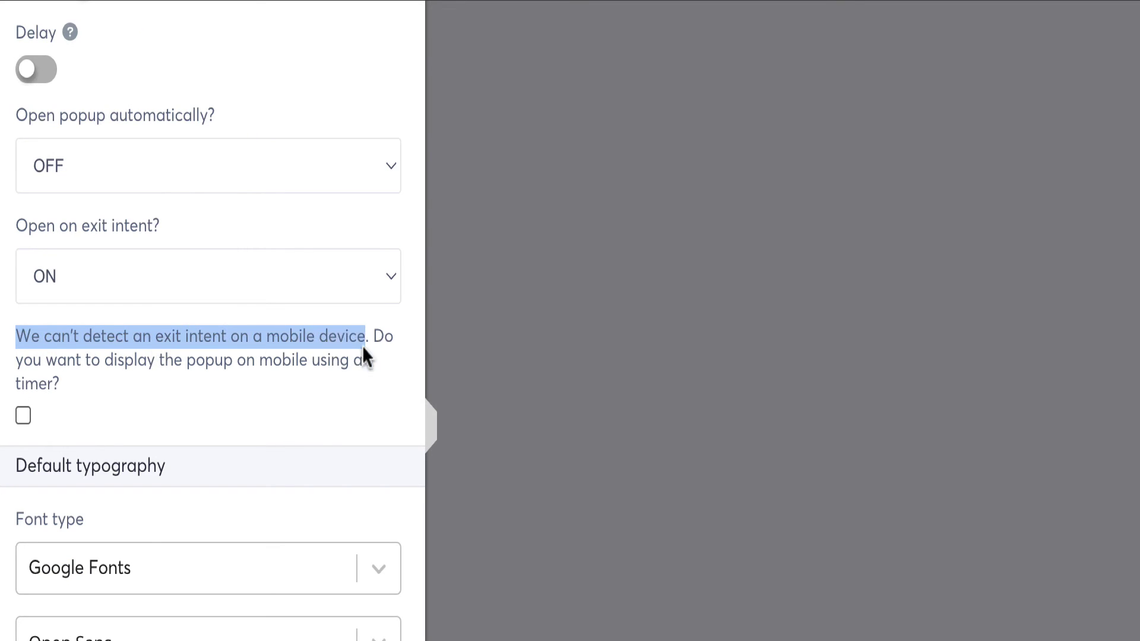
{"action": "left_click_drag", "start_coordinate": [363, 349], "coordinate": [328, 381]}
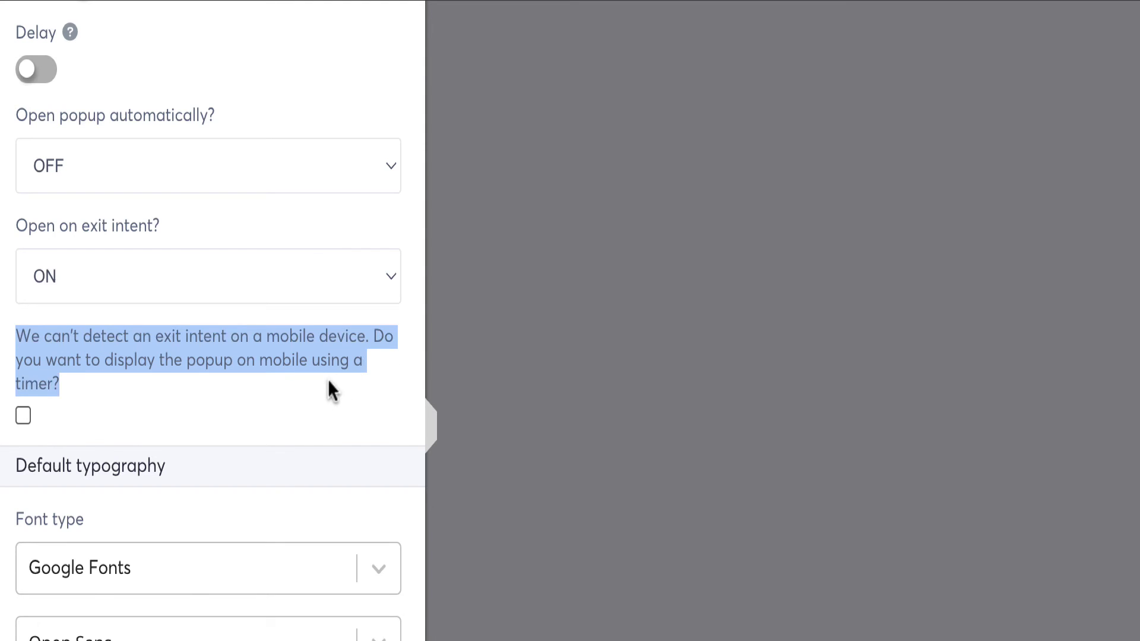
{"action": "left_click", "coordinate": [89, 393]}
{"action": "left_click", "coordinate": [23, 416]}
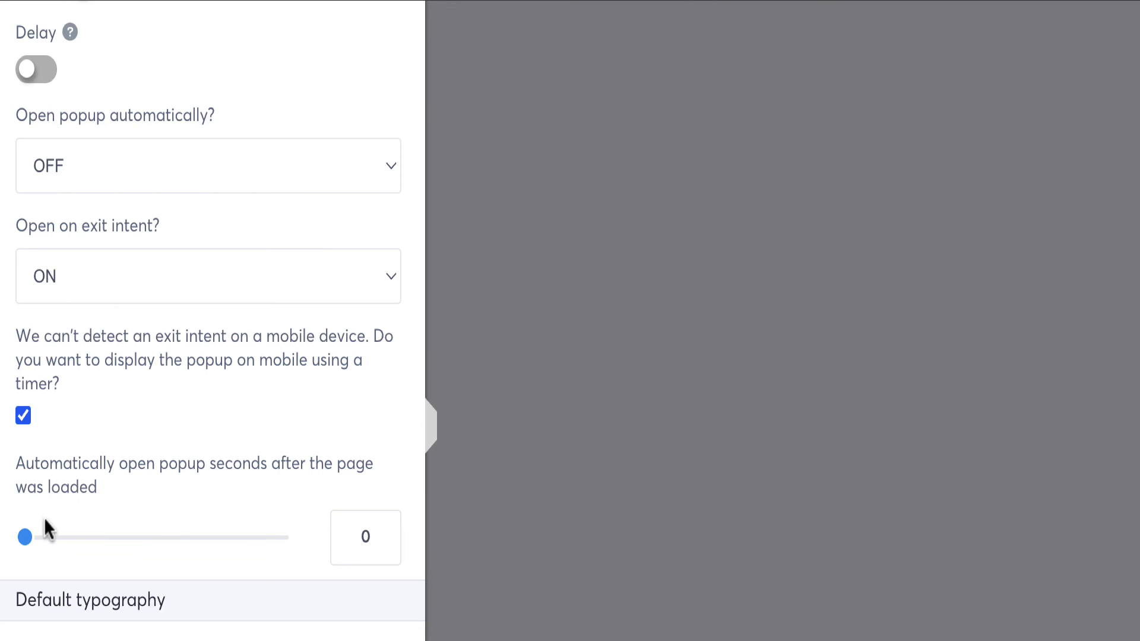
{"action": "left_click_drag", "start_coordinate": [25, 538], "coordinate": [44, 553]}
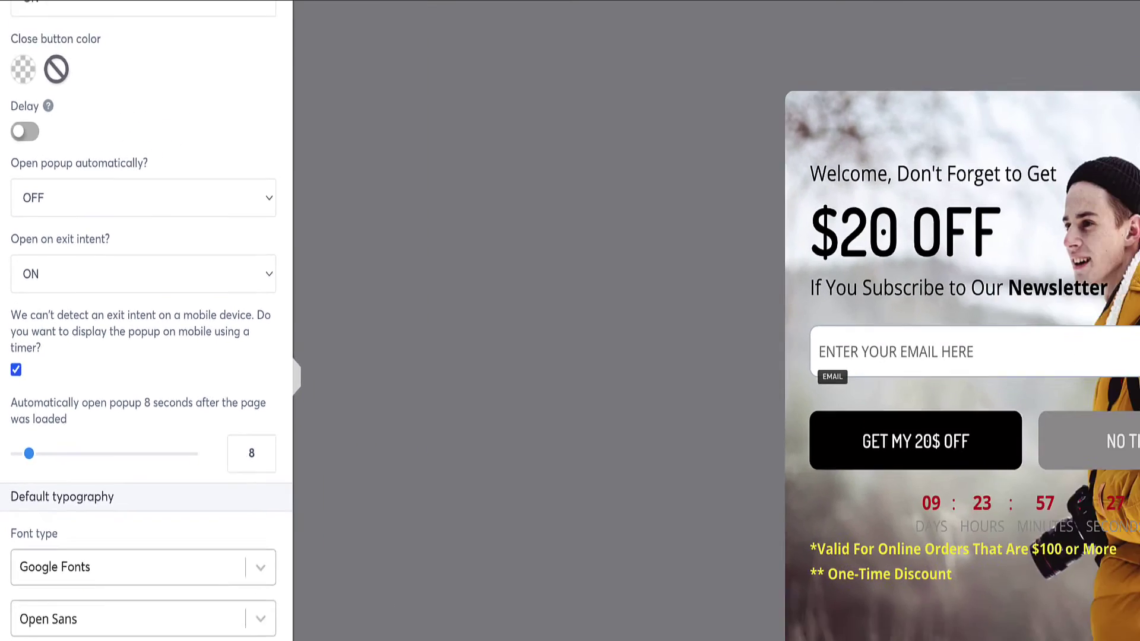
{"action": "left_click", "coordinate": [1095, 13]}
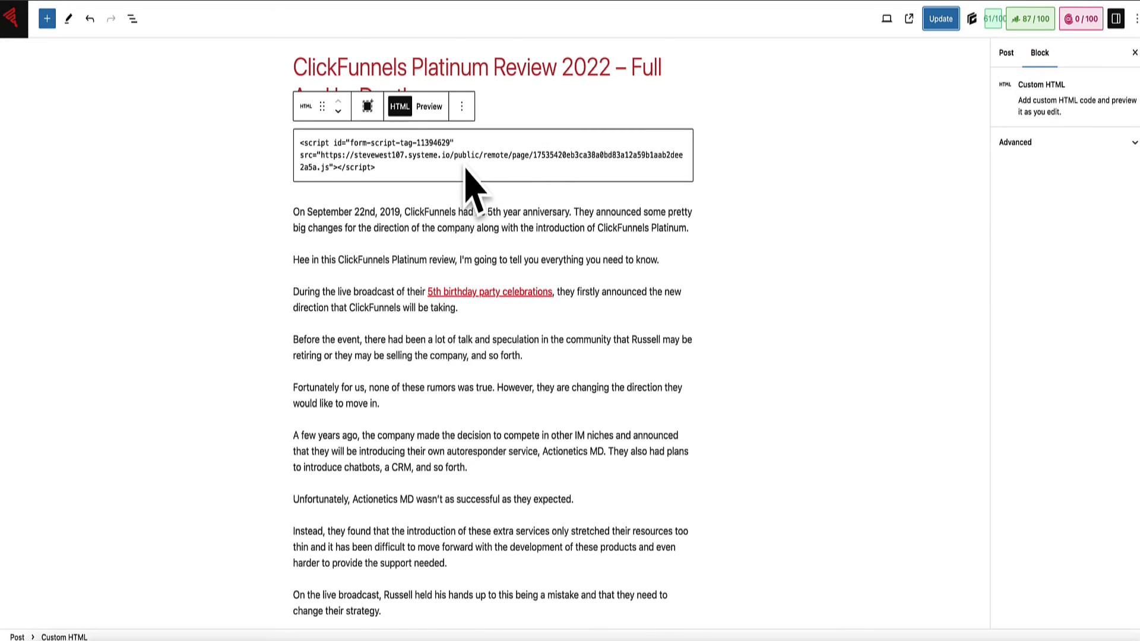
Open the live ClickFunnels Platinum Review 2022 post and browse through it to test the exit-intent popup.
{"action": "scroll", "coordinate": [471, 184], "scroll_direction": "up", "scroll_amount": 1}
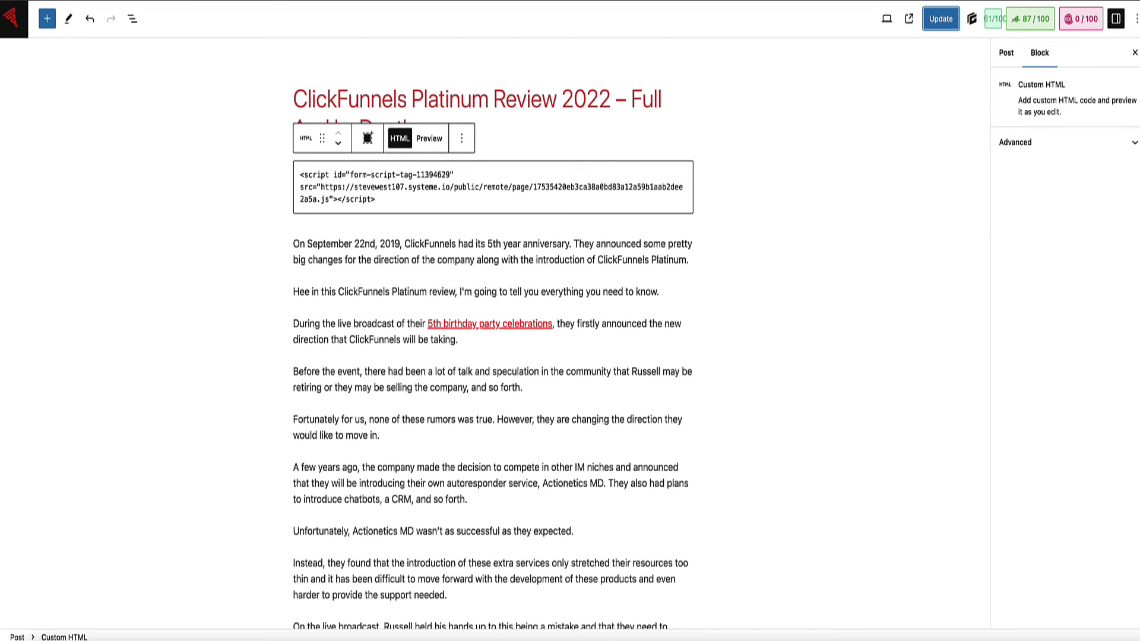
{"action": "left_click", "coordinate": [908, 19]}
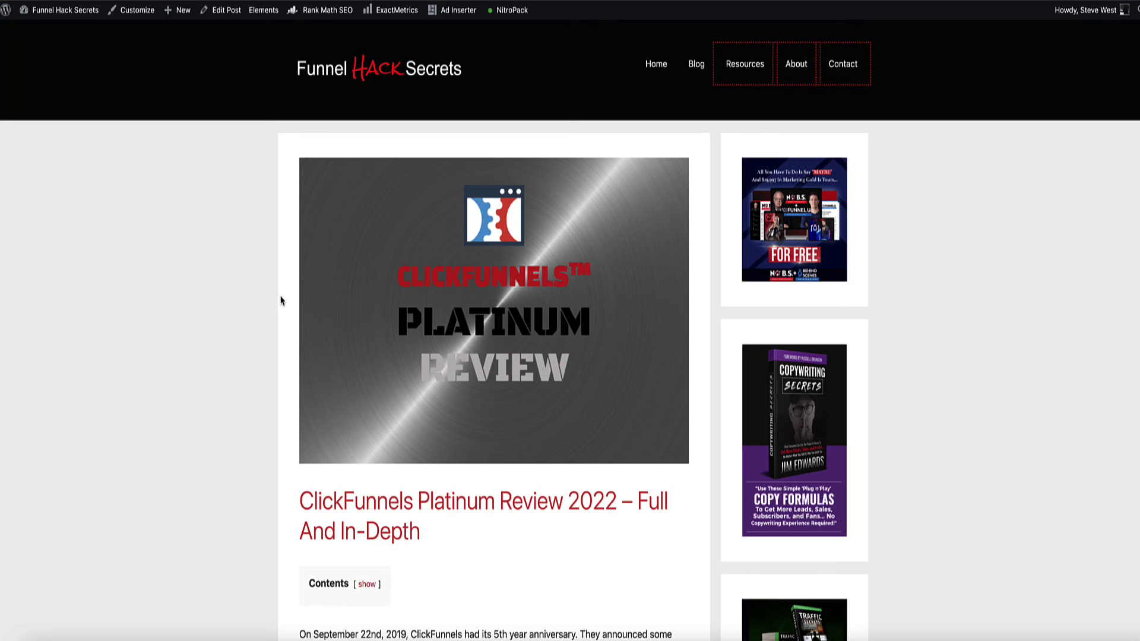
{"action": "scroll", "coordinate": [236, 299], "scroll_direction": "down", "scroll_amount": 5}
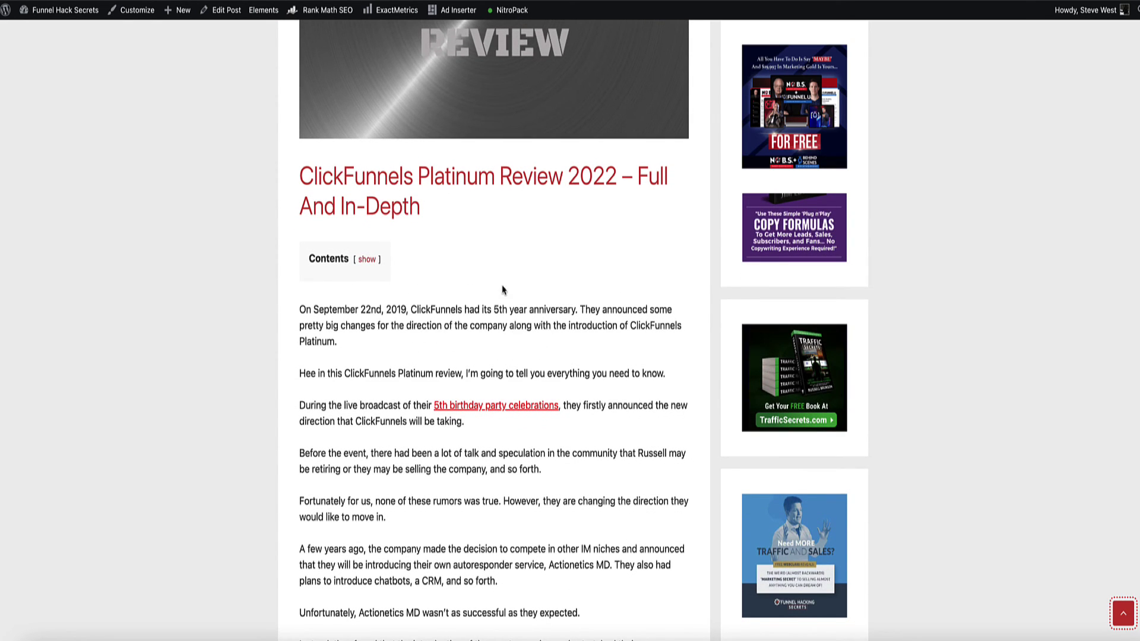
{"action": "scroll", "coordinate": [455, 266], "scroll_direction": "down", "scroll_amount": 5}
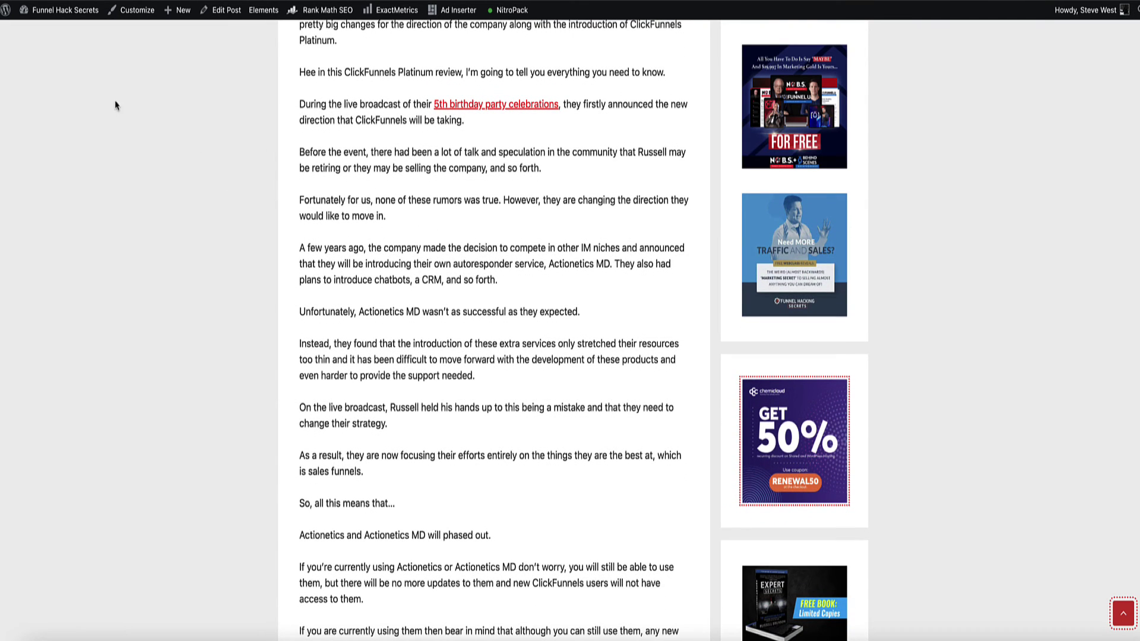
{"action": "scroll", "coordinate": [45, 32], "scroll_direction": "down", "scroll_amount": 1}
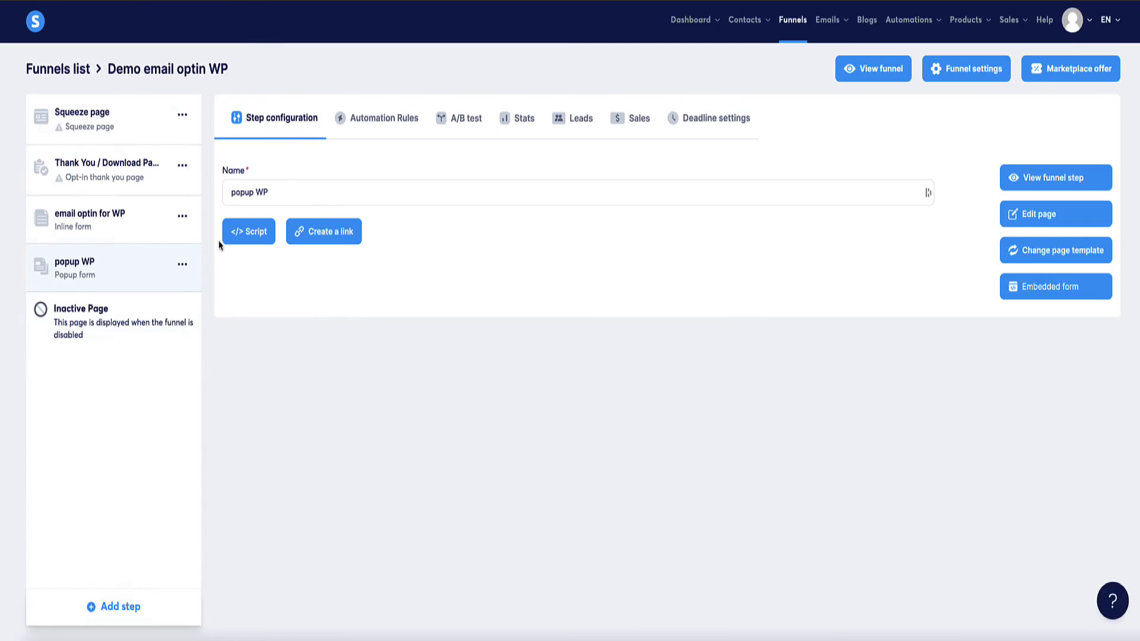
Copy the popup WP embed script in Systeme.io and open the GeneratePress theme's footer.php for editing in WordPress.
{"action": "left_click", "coordinate": [249, 233]}
{"action": "left_click", "coordinate": [549, 374]}
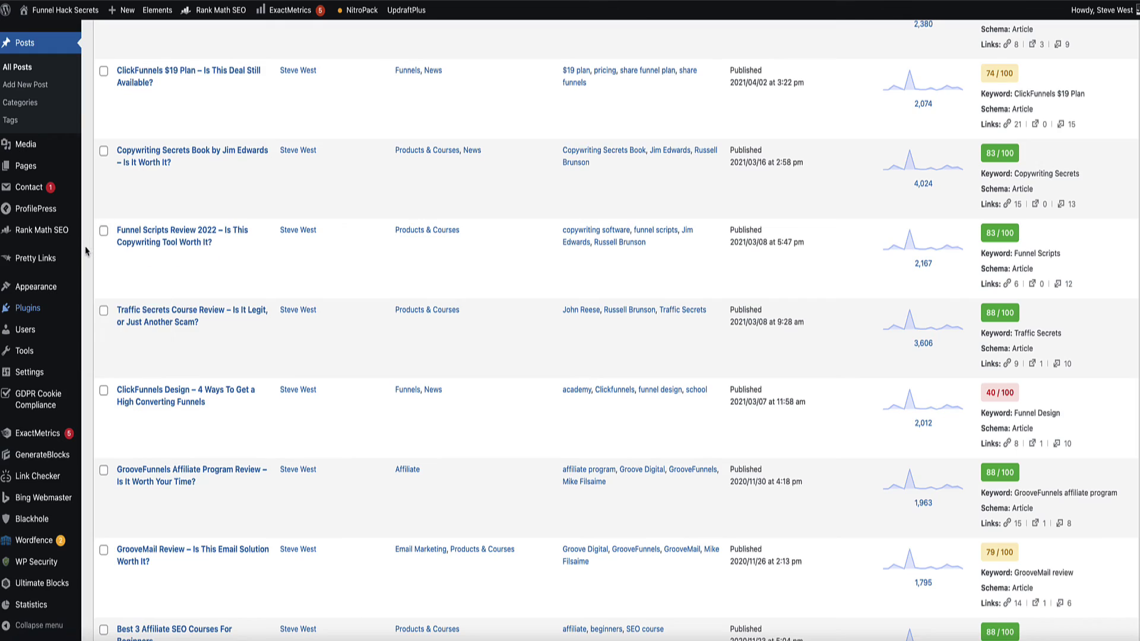
{"action": "scroll", "coordinate": [85, 253], "scroll_direction": "up", "scroll_amount": 8}
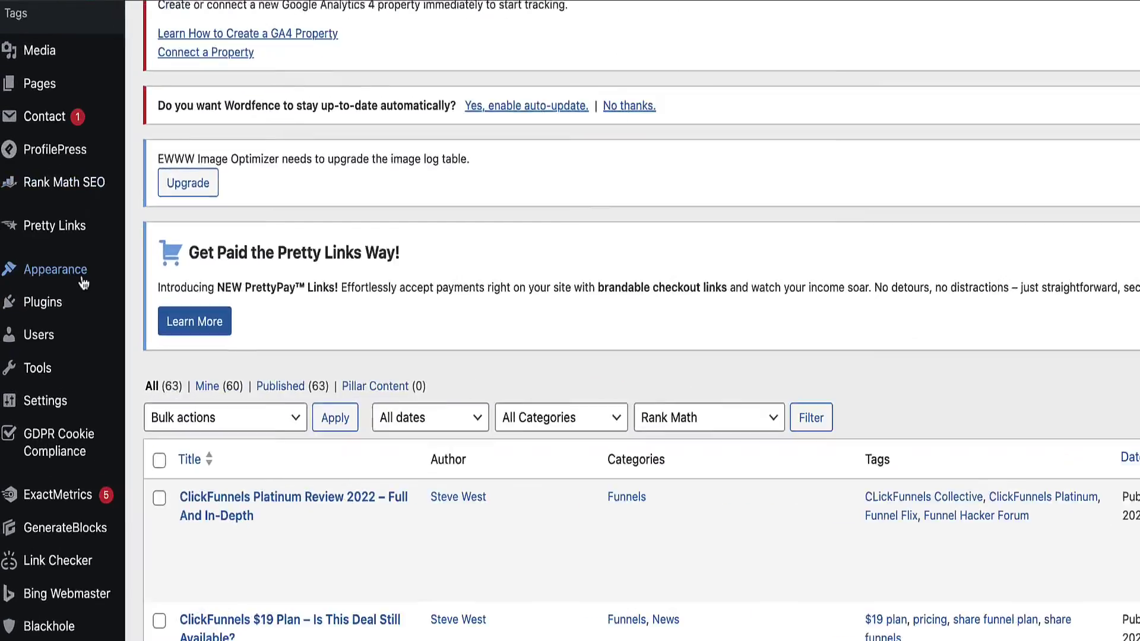
{"action": "mouse_move", "coordinate": [72, 310]}
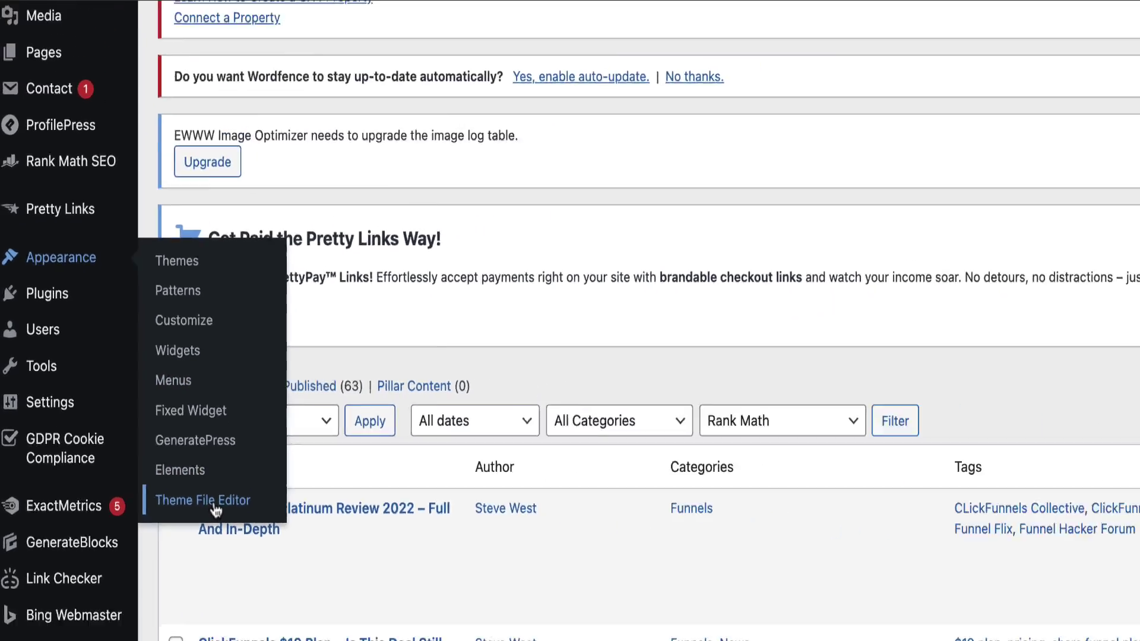
{"action": "left_click", "coordinate": [216, 504]}
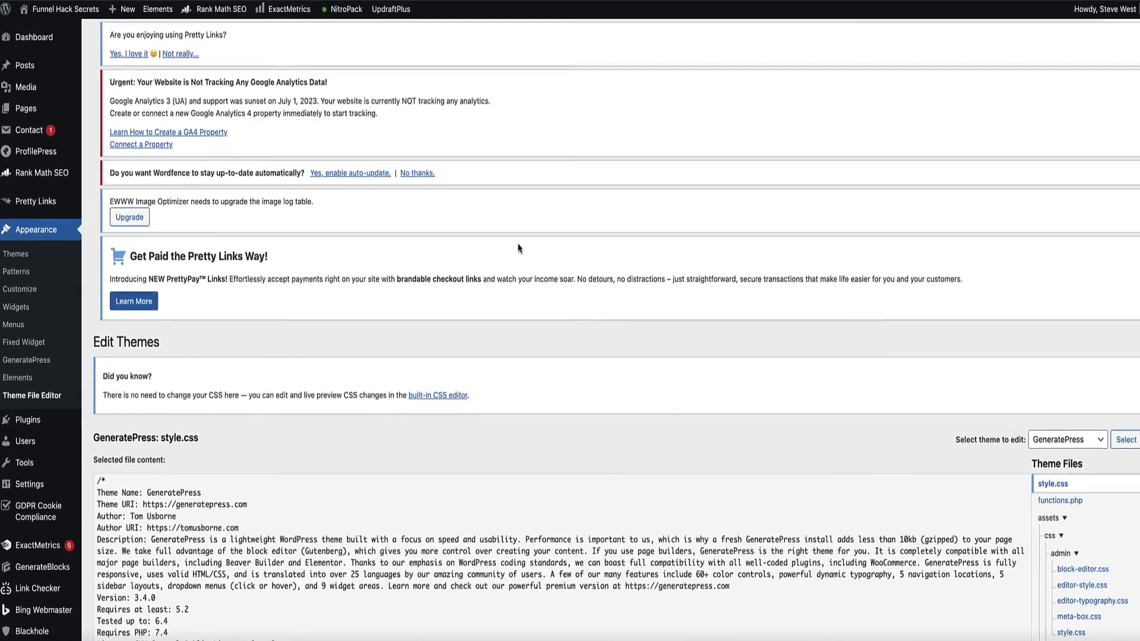
{"action": "scroll", "coordinate": [569, 247], "scroll_direction": "down", "scroll_amount": 5}
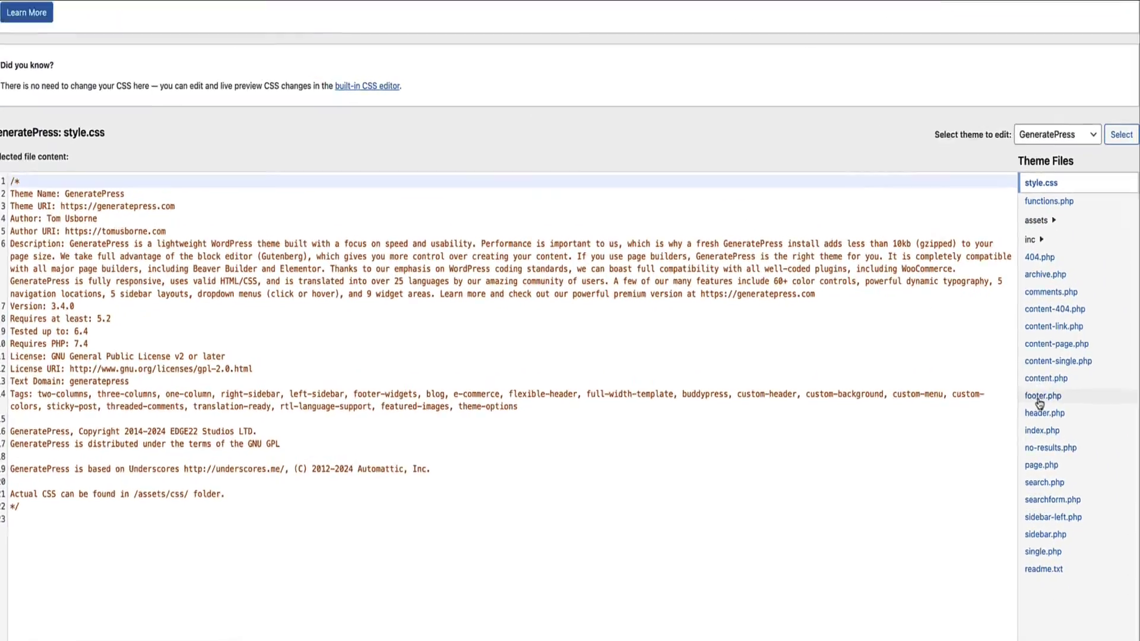
{"action": "left_click", "coordinate": [1052, 401]}
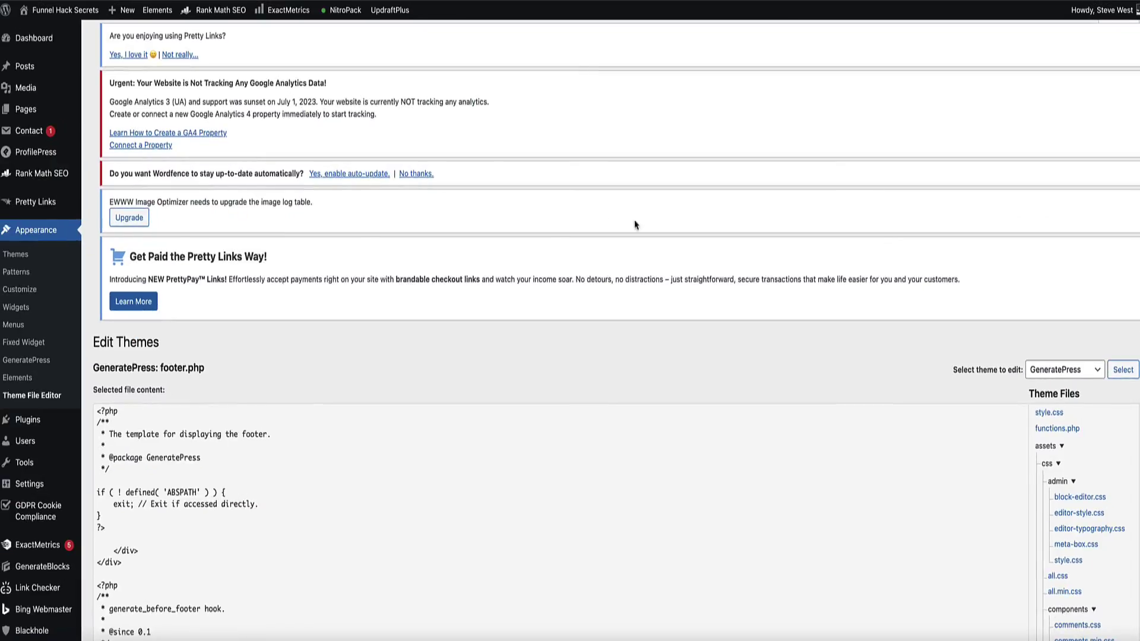
Paste the popup script on its own line above the closing body tag in footer.php and update the file.
{"action": "scroll", "coordinate": [588, 219], "scroll_direction": "down", "scroll_amount": 3}
{"action": "scroll", "coordinate": [462, 263], "scroll_direction": "down", "scroll_amount": 8}
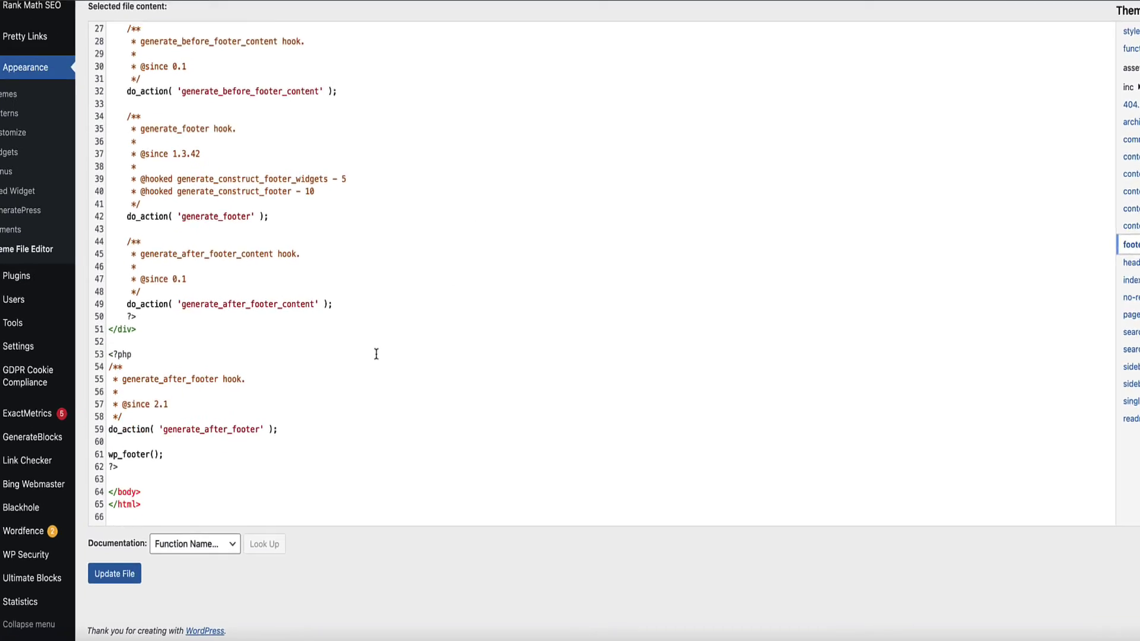
{"action": "left_click_drag", "start_coordinate": [151, 343], "coordinate": [74, 341]}
{"action": "left_click", "coordinate": [148, 341]}
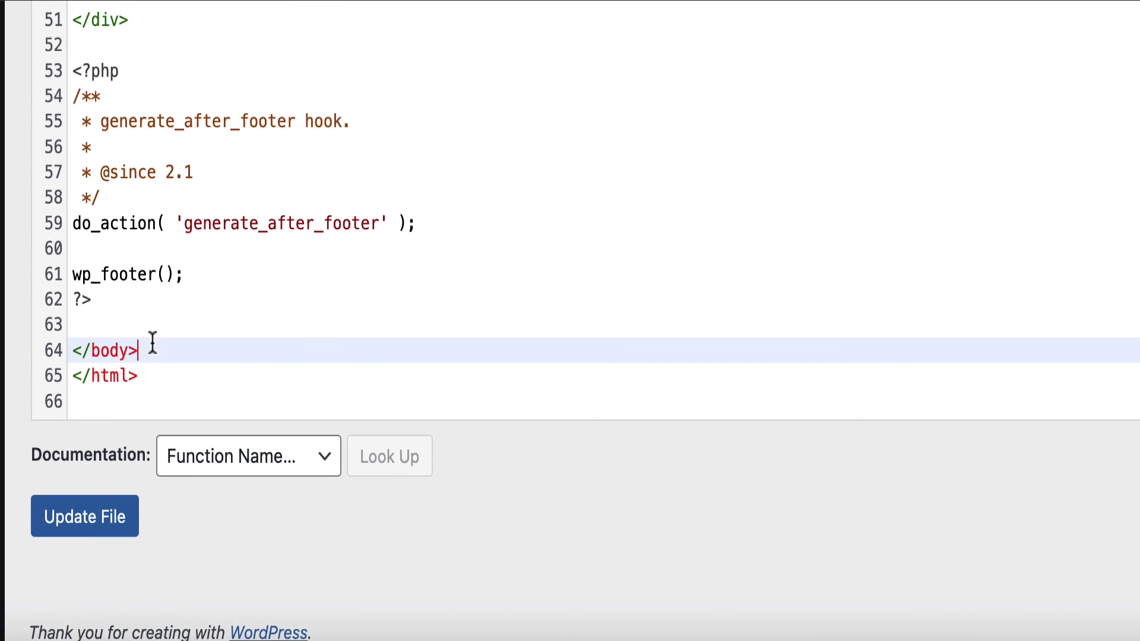
{"action": "left_click", "coordinate": [124, 323]}
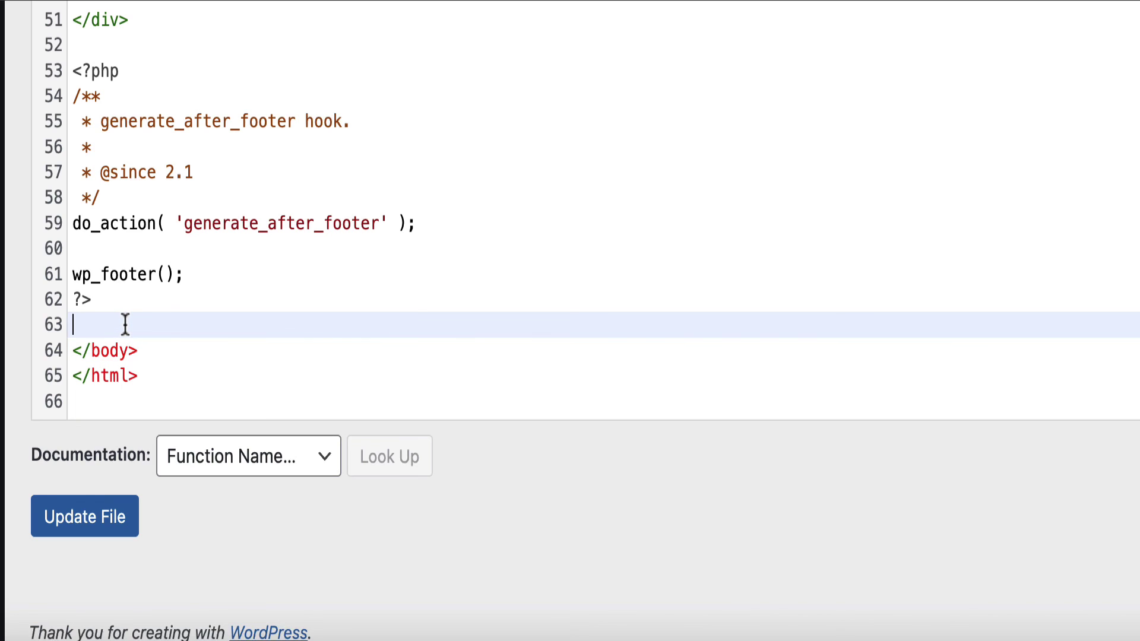
{"action": "key", "text": "Return"}
{"action": "key", "text": "Return"}
{"action": "left_click", "coordinate": [74, 350]}
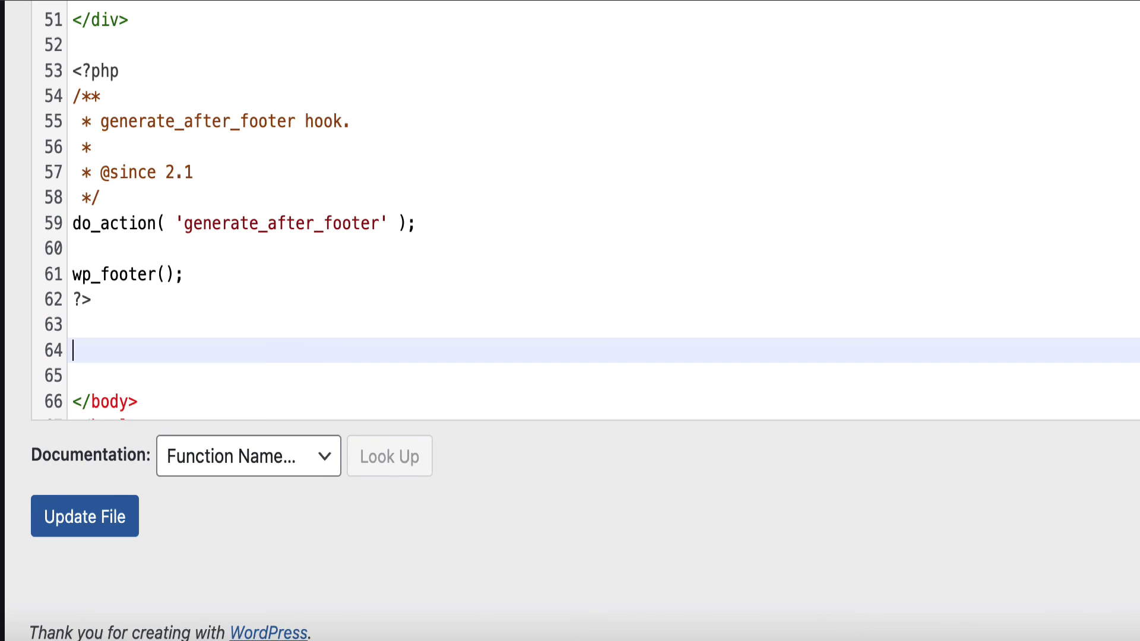
{"action": "key", "text": "ctrl+v"}
{"action": "scroll", "coordinate": [343, 233], "scroll_direction": "down", "scroll_amount": 2}
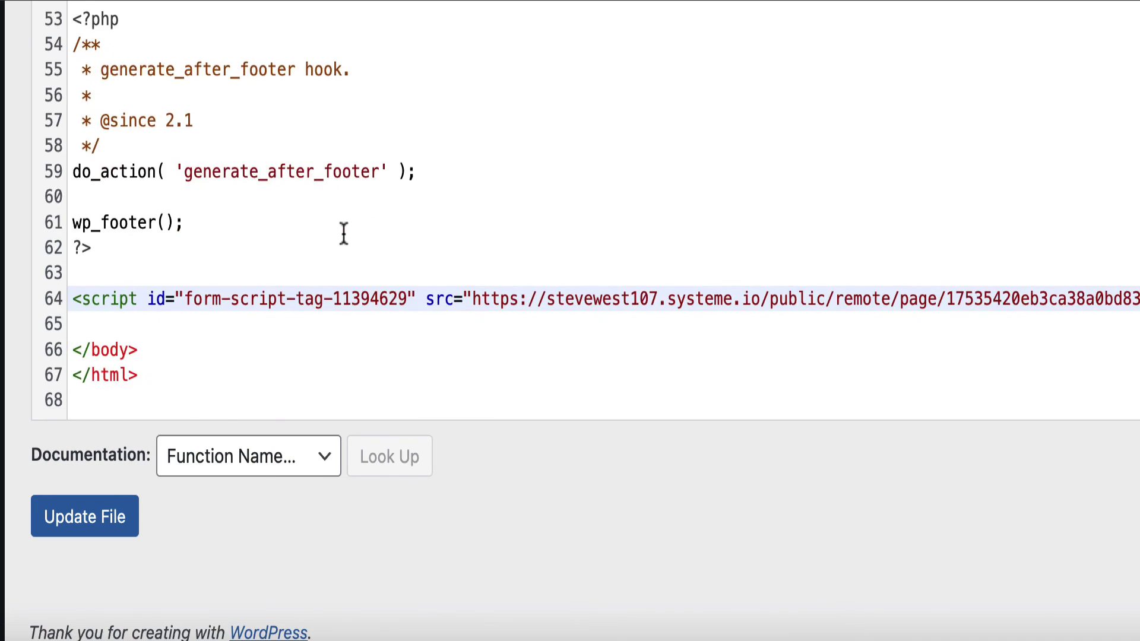
{"action": "left_click", "coordinate": [75, 518]}
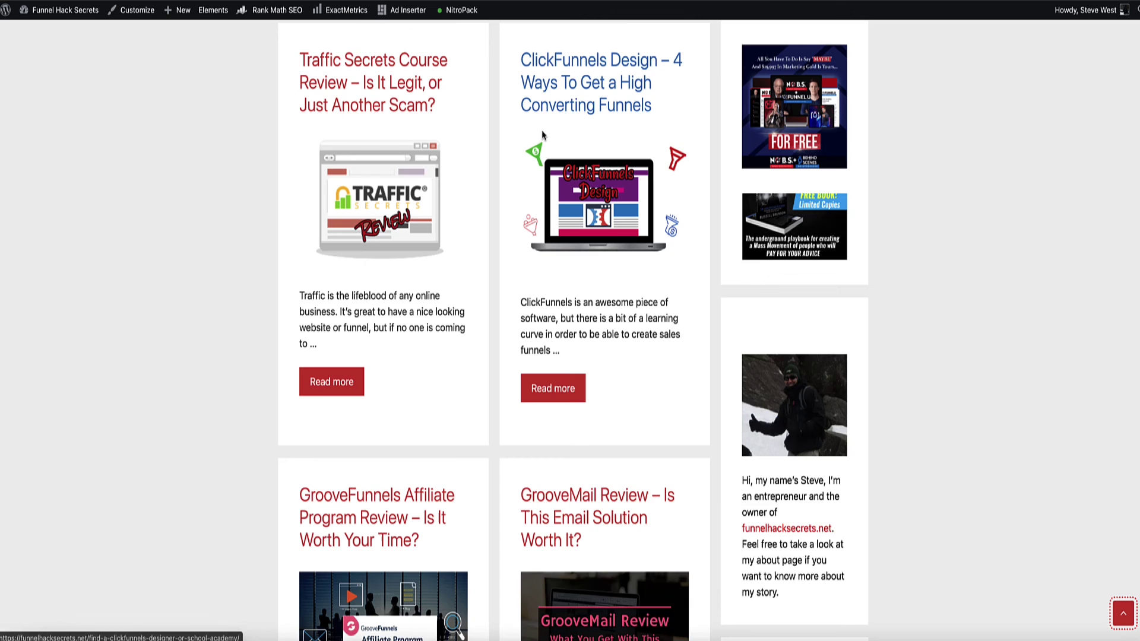
Browse the site's blog listing and open the Best 3 Affiliate SEO Courses For Beginners post to test the sitewide popup.
{"action": "scroll", "coordinate": [208, 246], "scroll_direction": "down", "scroll_amount": 3}
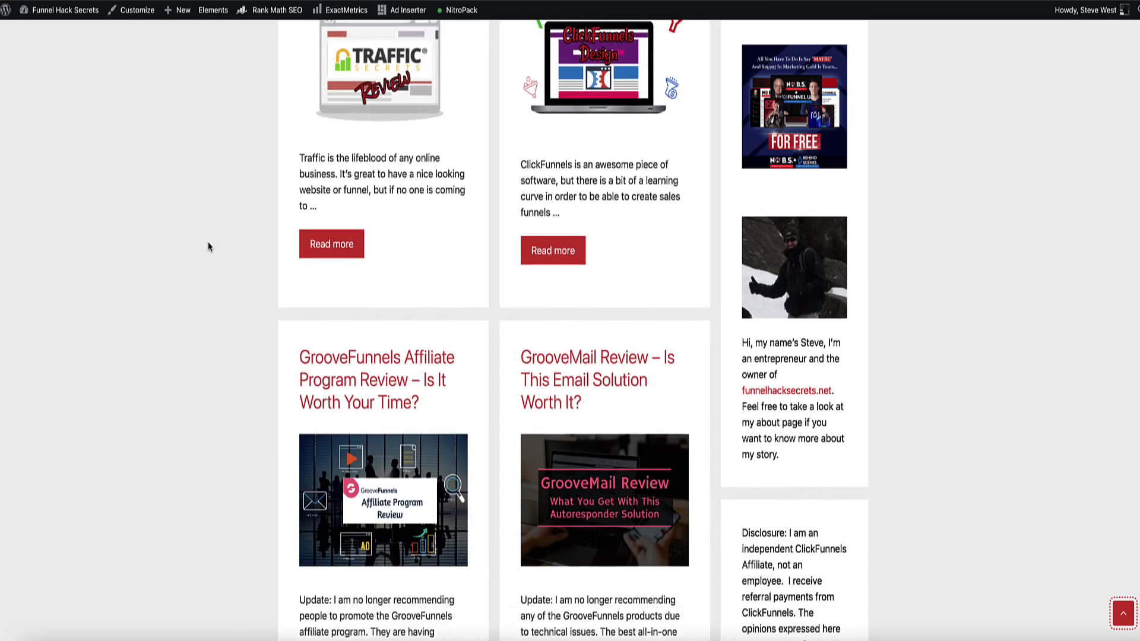
{"action": "scroll", "coordinate": [242, 234], "scroll_direction": "down", "scroll_amount": 10}
{"action": "scroll", "coordinate": [247, 231], "scroll_direction": "up", "scroll_amount": 3}
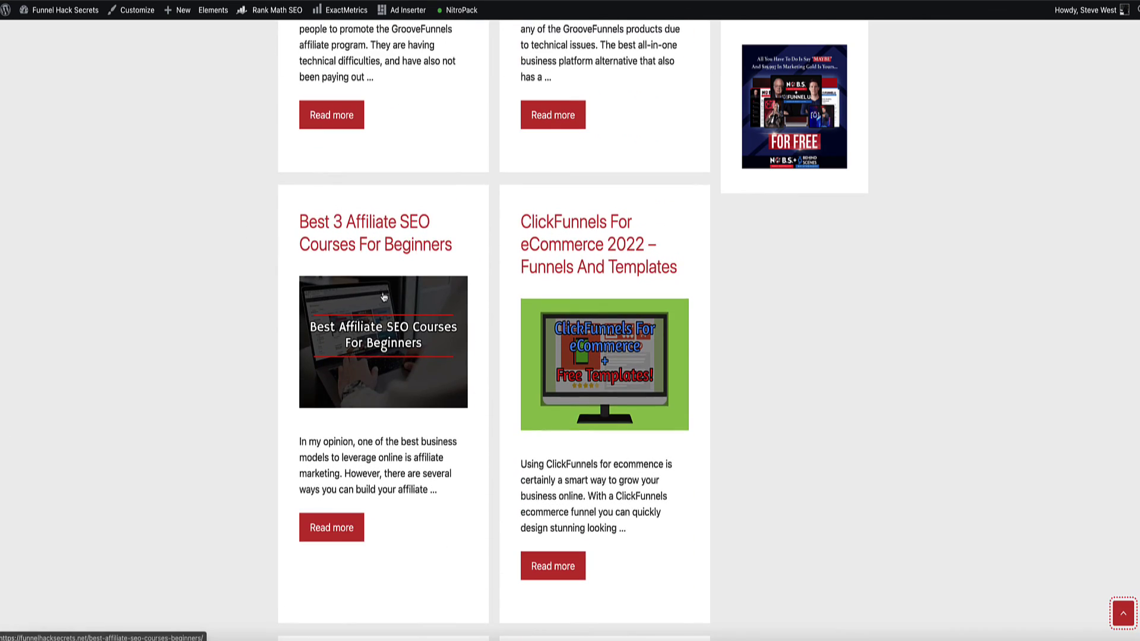
{"action": "left_click", "coordinate": [351, 245]}
{"action": "scroll", "coordinate": [421, 356], "scroll_direction": "down", "scroll_amount": 6}
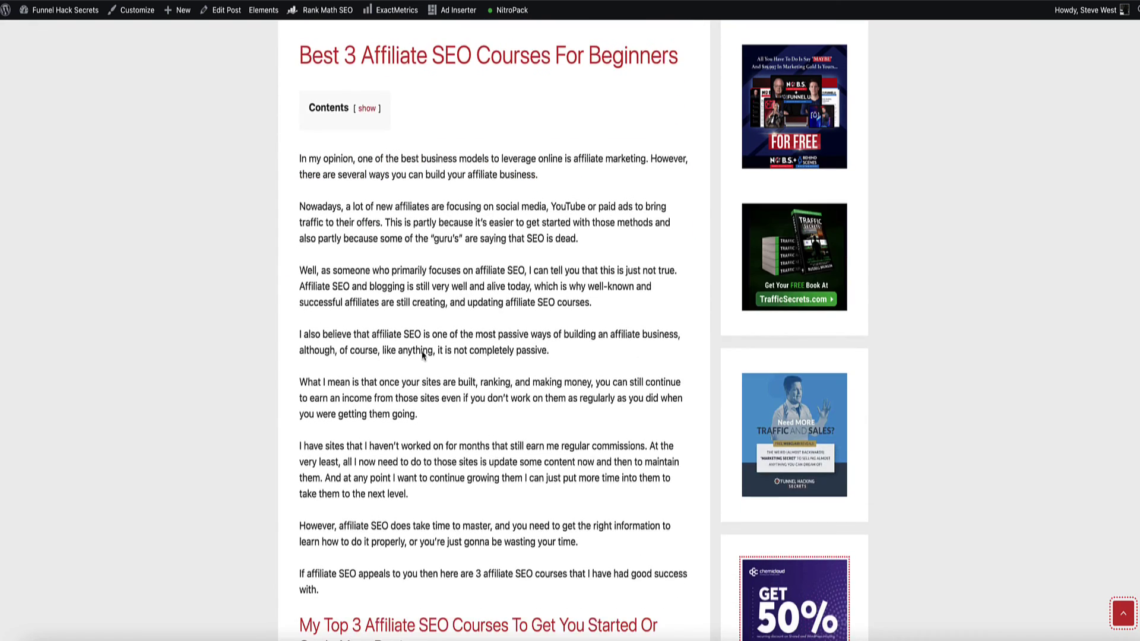
{"action": "scroll", "coordinate": [423, 354], "scroll_direction": "down", "scroll_amount": 1}
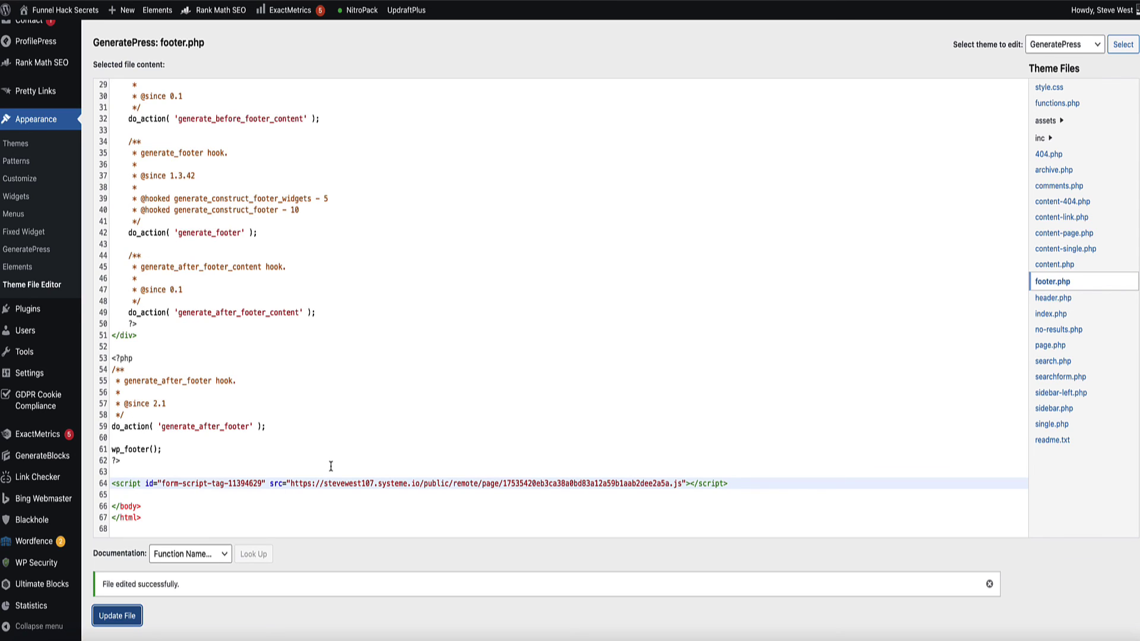
Delete the popup script and its extra blank line from footer.php and update the file.
{"action": "triple_click", "coordinate": [313, 483]}
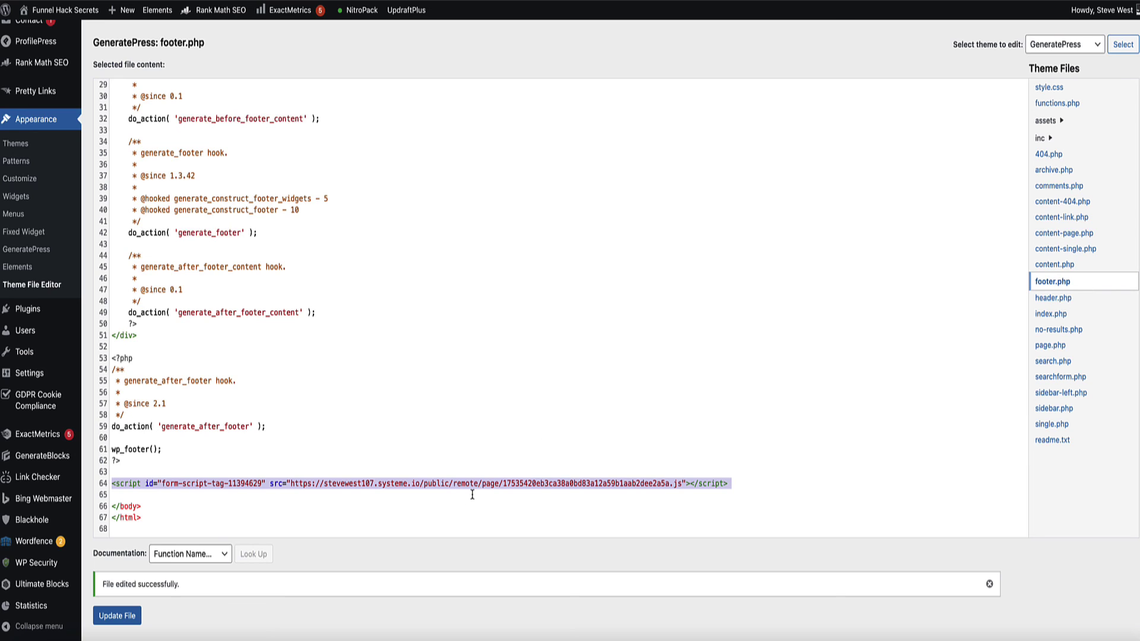
{"action": "key", "text": "BackSpace"}
{"action": "key", "text": "BackSpace"}
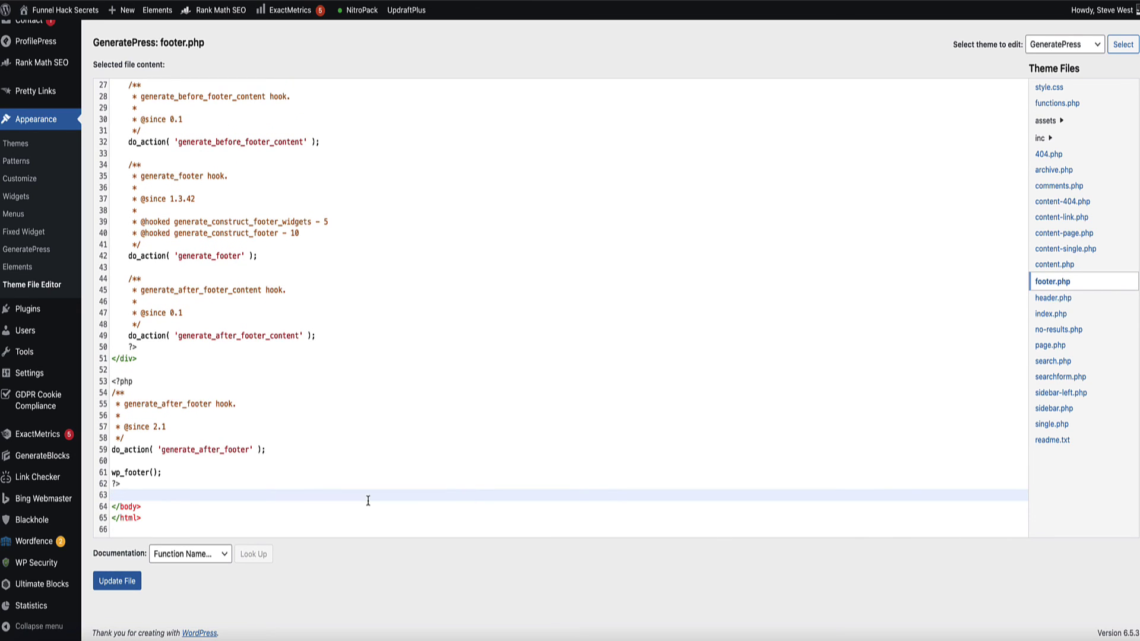
{"action": "left_click", "coordinate": [134, 581]}
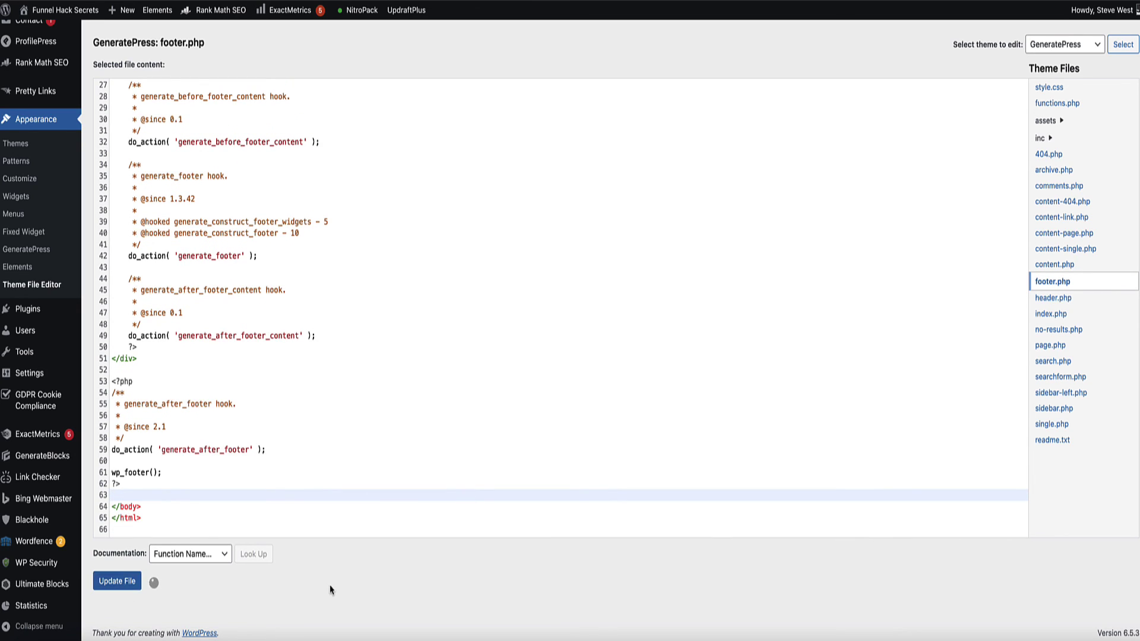